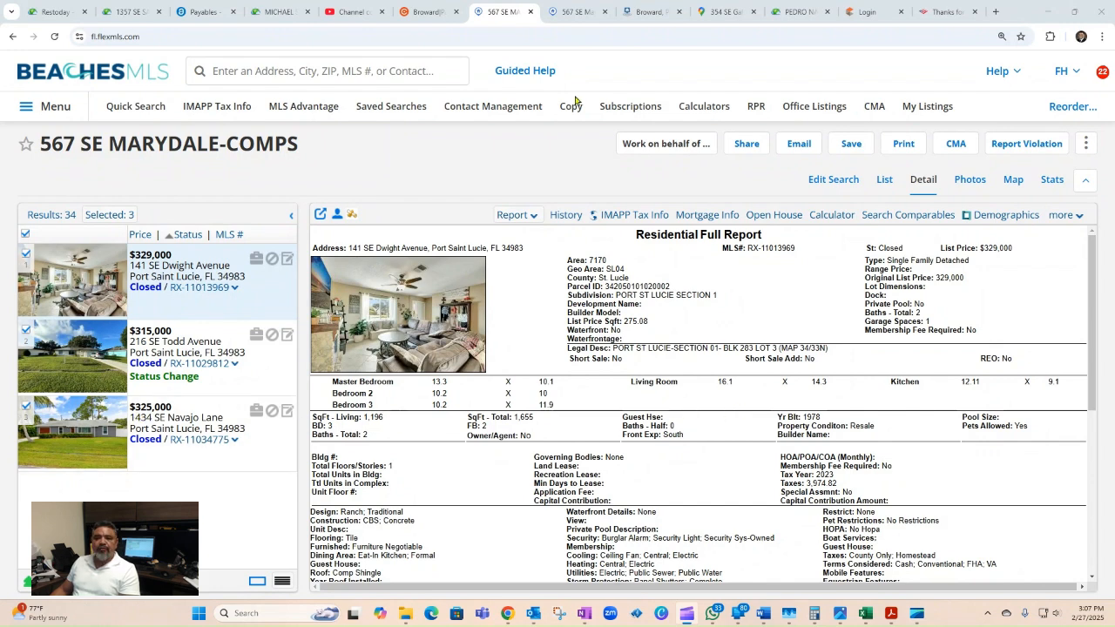
click(575, 11)
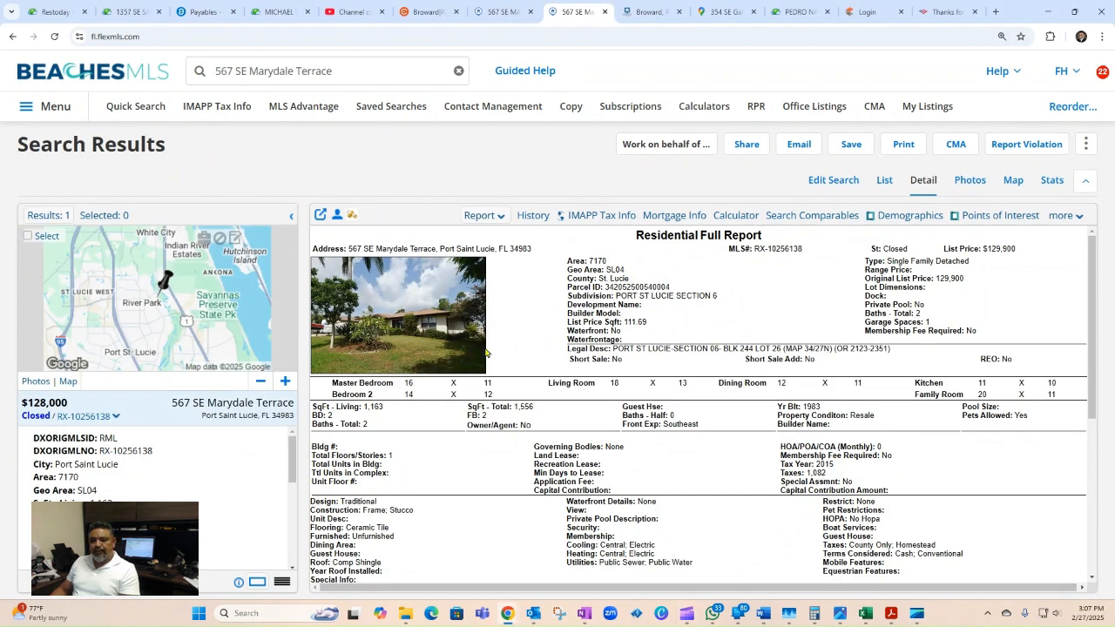
click(505, 19)
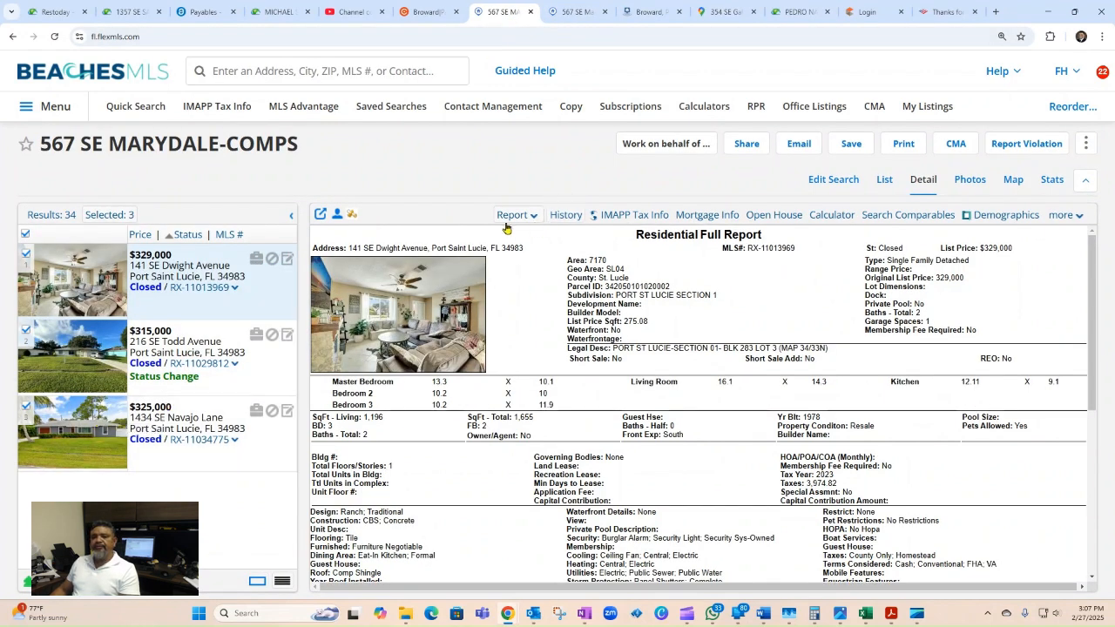
click(1054, 187)
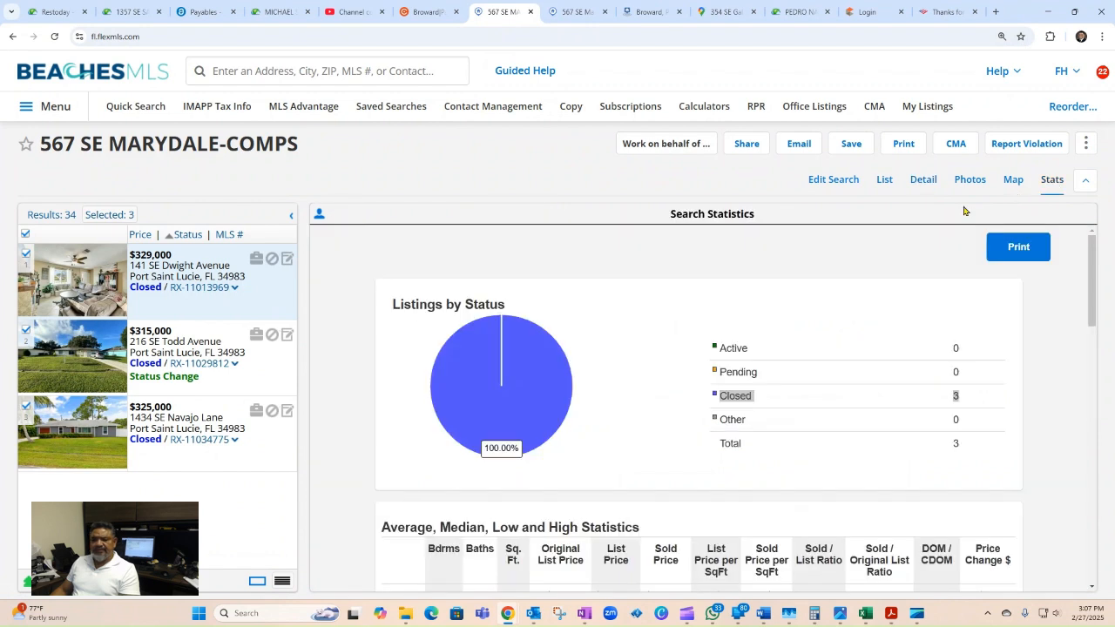
scroll(798, 408, down, 4)
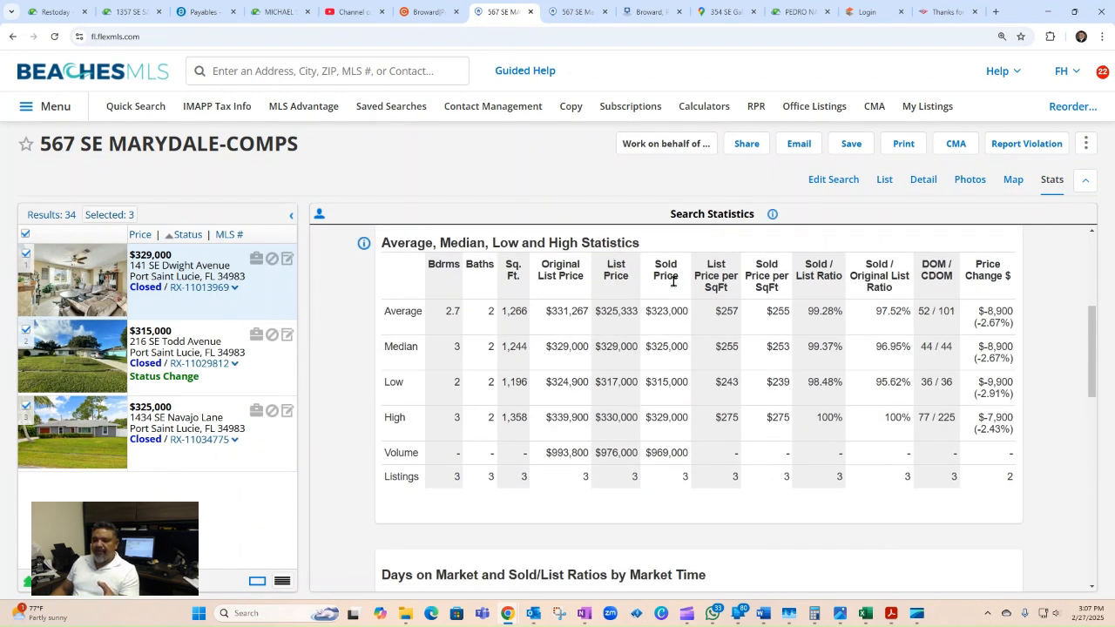
scroll(678, 450, down, 4)
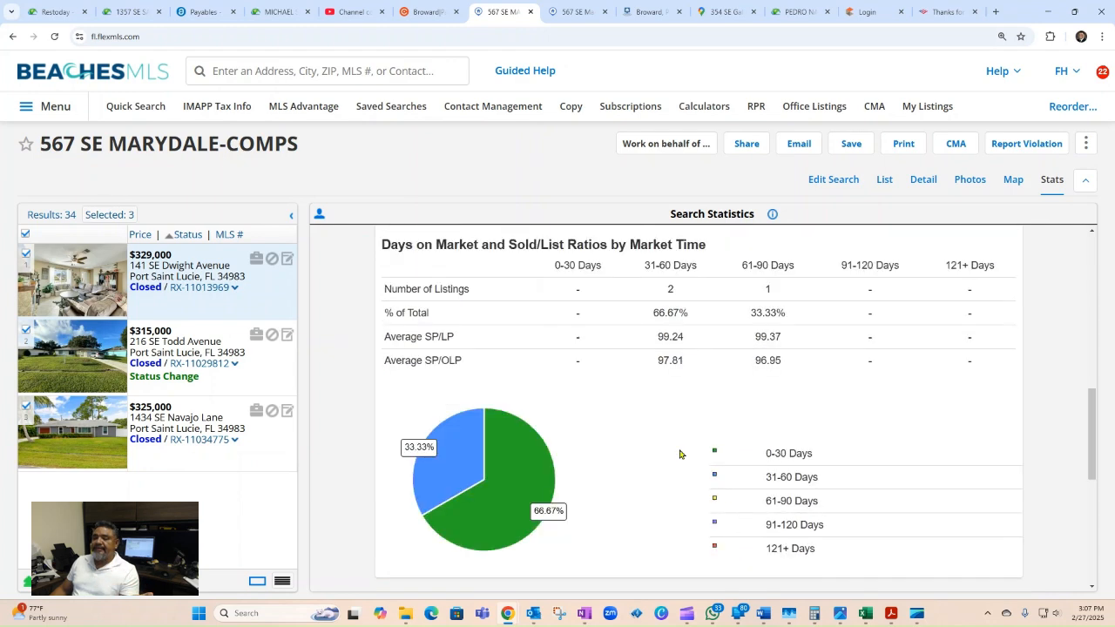
scroll(672, 445, up, 5)
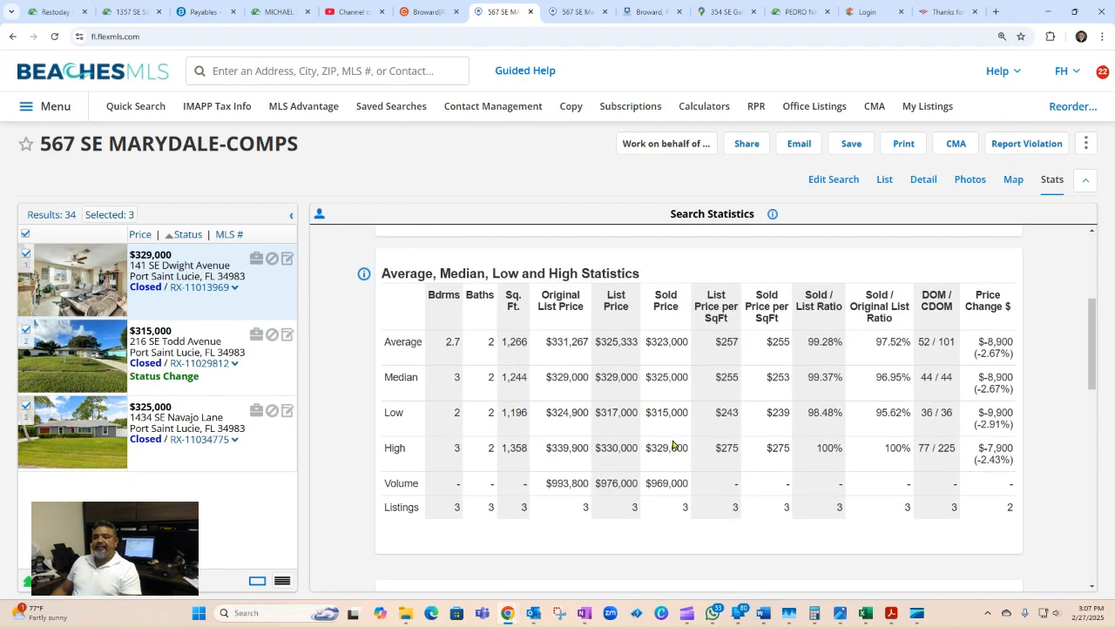
click(921, 181)
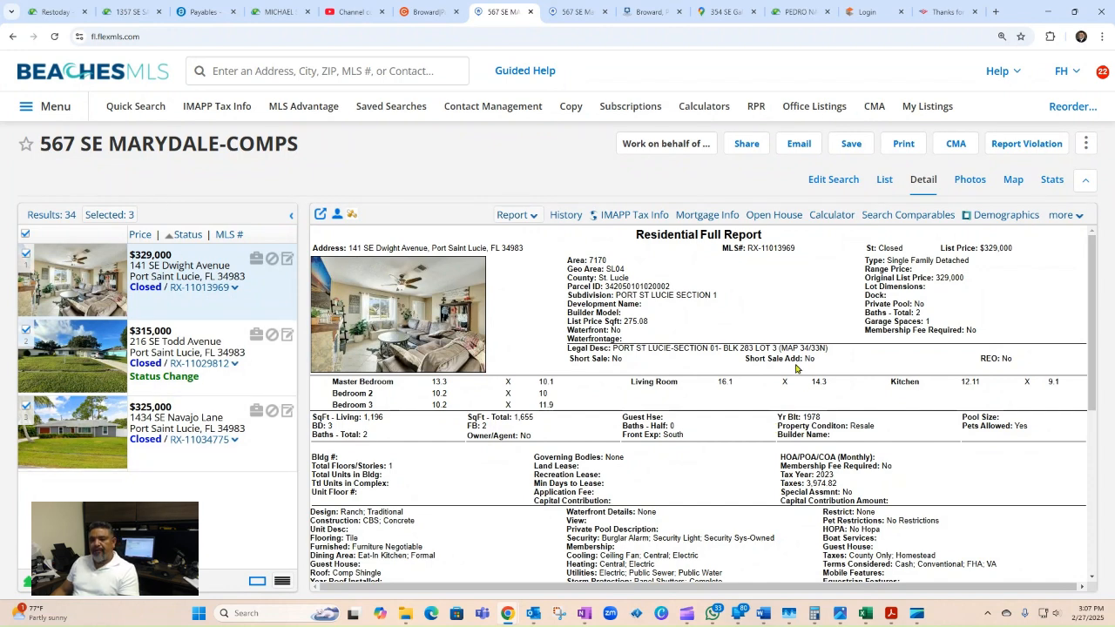
Step: Start a Full CMA using only the three selected comps and reach the Cover Page
click(957, 146)
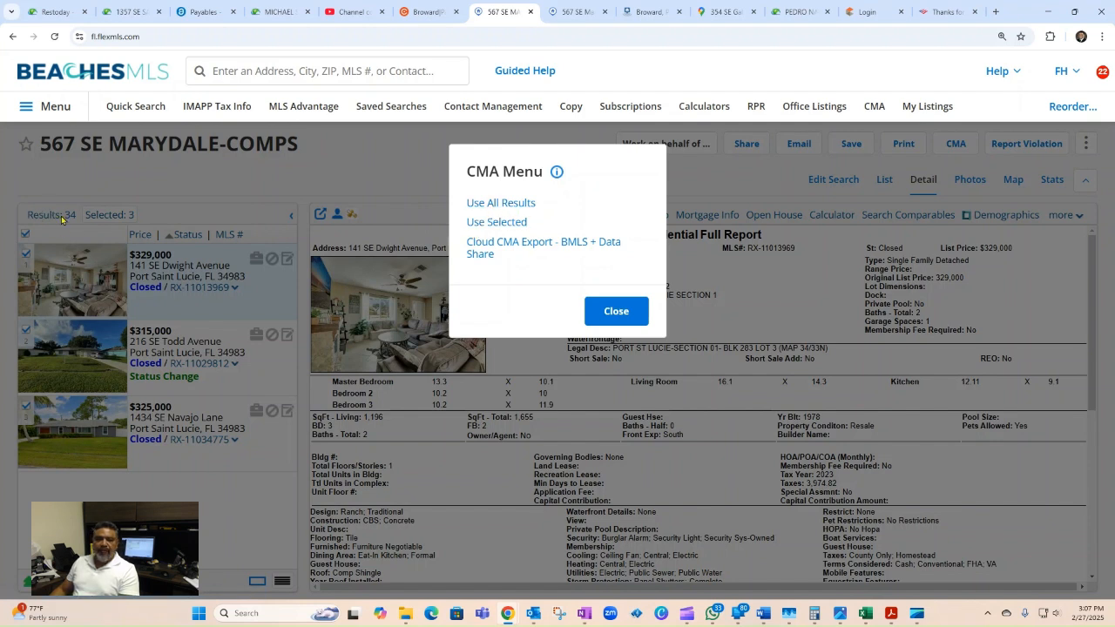
click(516, 225)
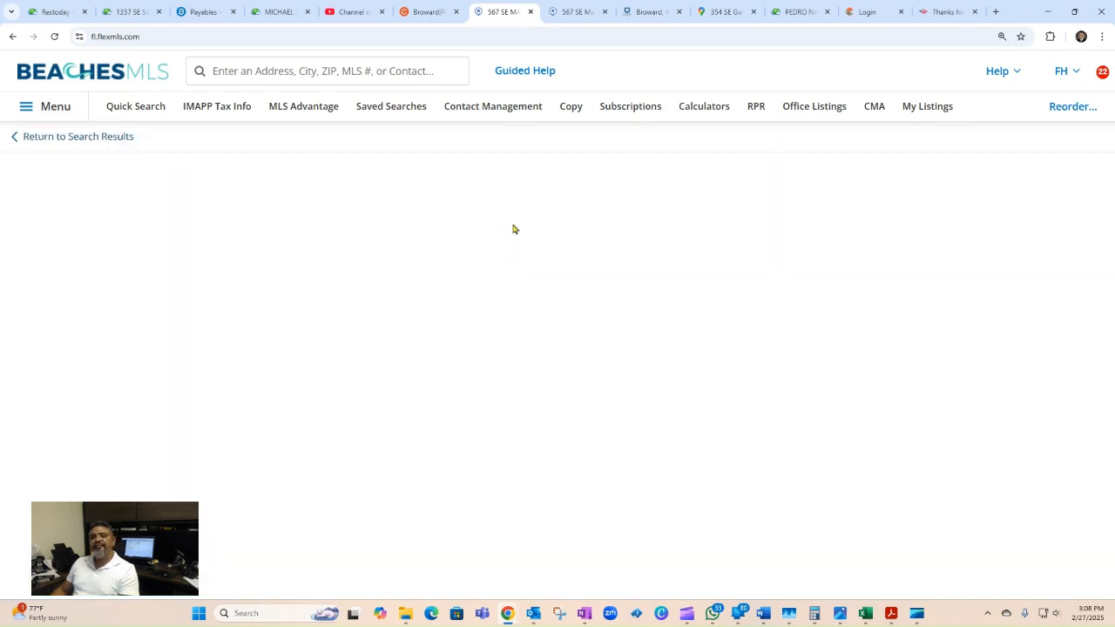
scroll(513, 229, down, 1)
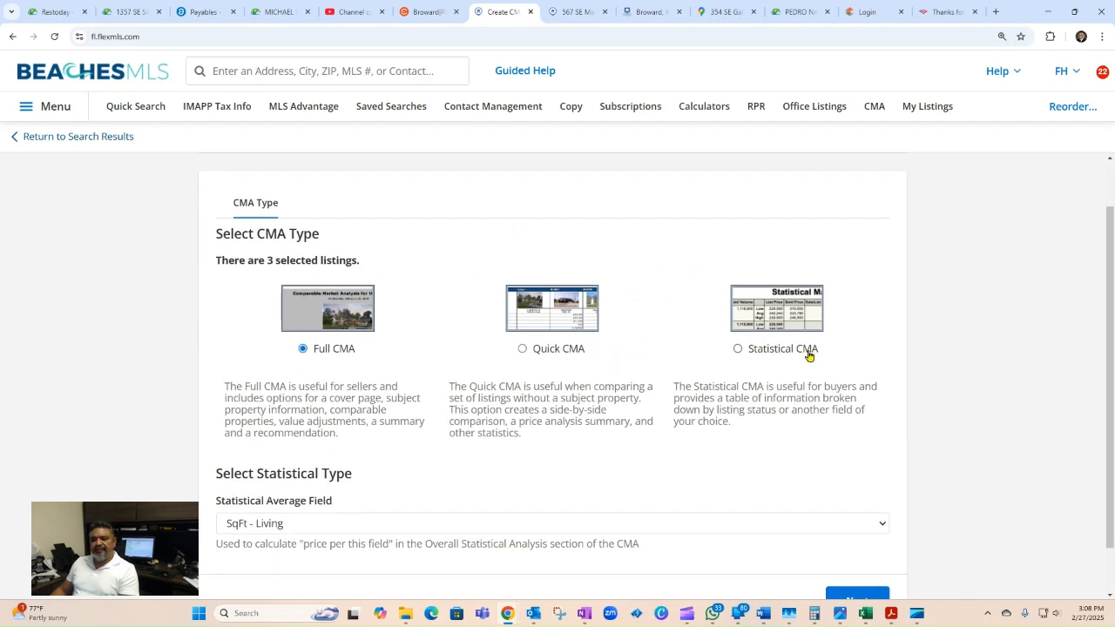
scroll(533, 397, down, 1)
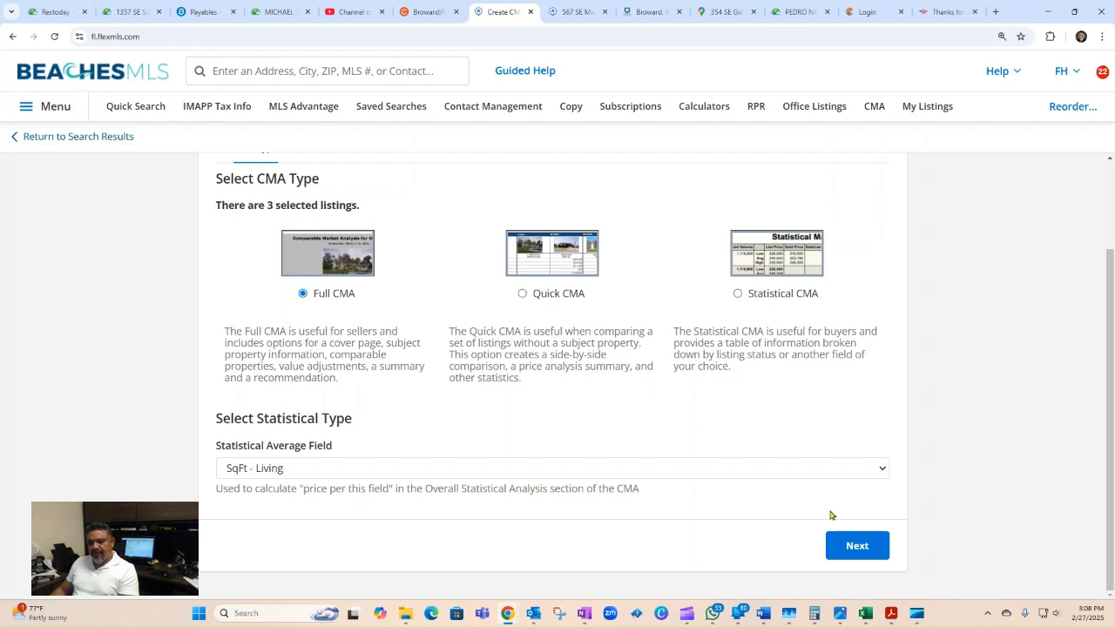
click(857, 546)
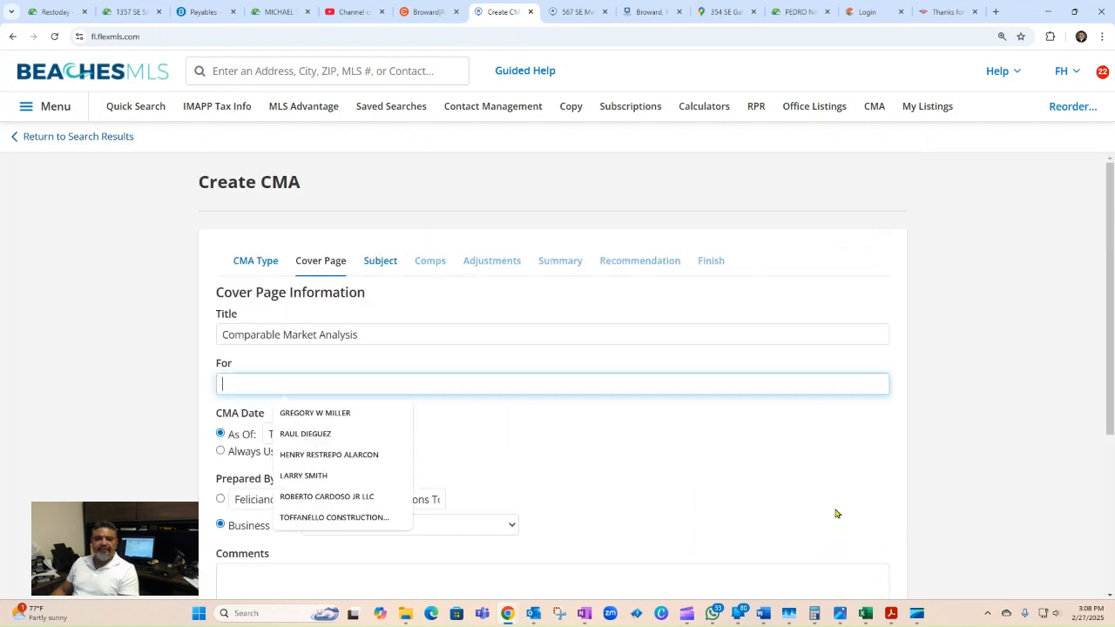
Step: Copy the current owner's name from the subject's IMAPP tax report
scroll(485, 418, down, 1)
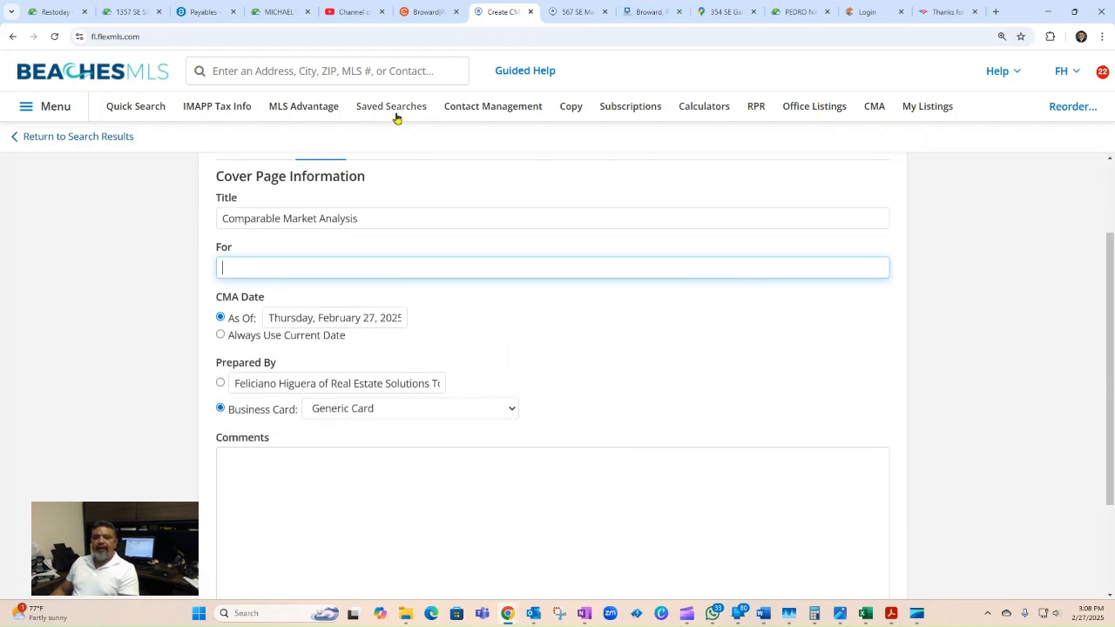
click(643, 11)
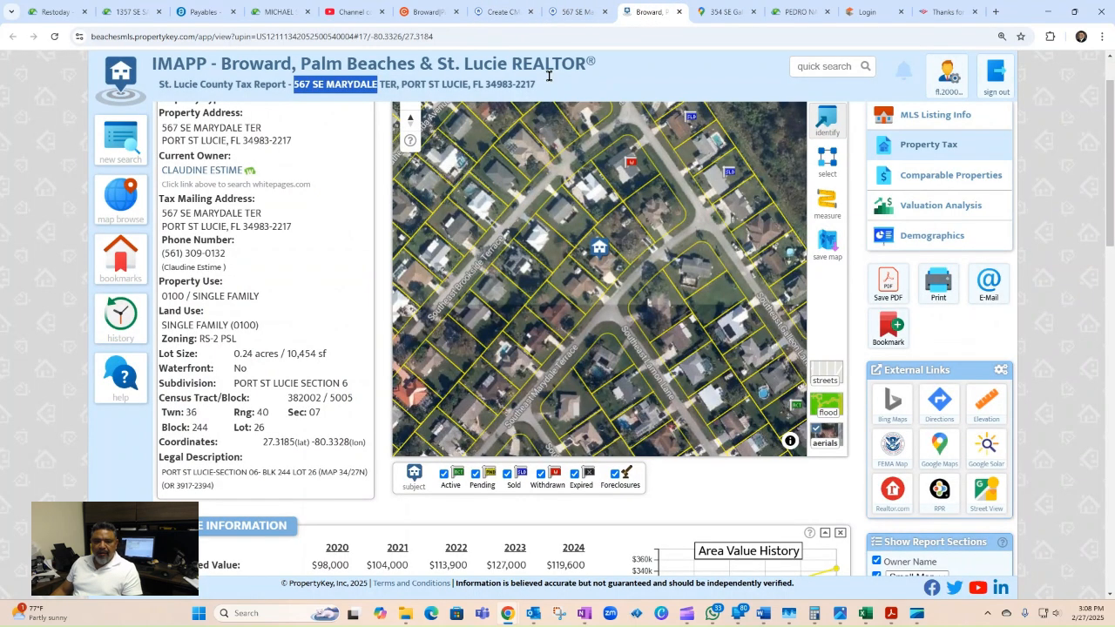
drag(157, 172, 243, 172)
click(318, 197)
click(301, 189)
right_click(223, 174)
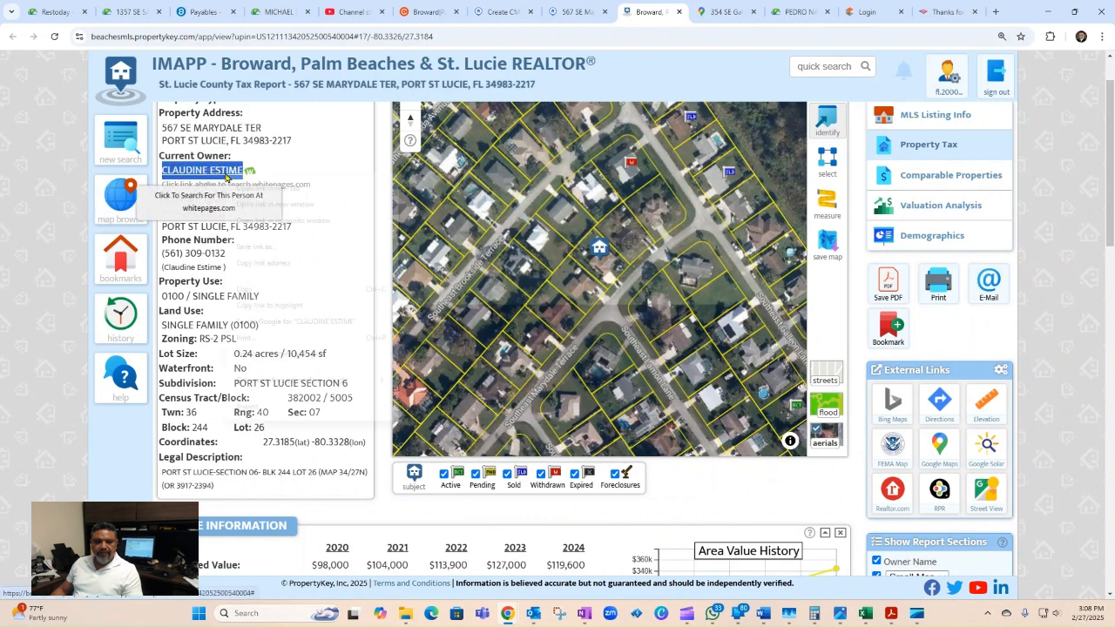
click(270, 289)
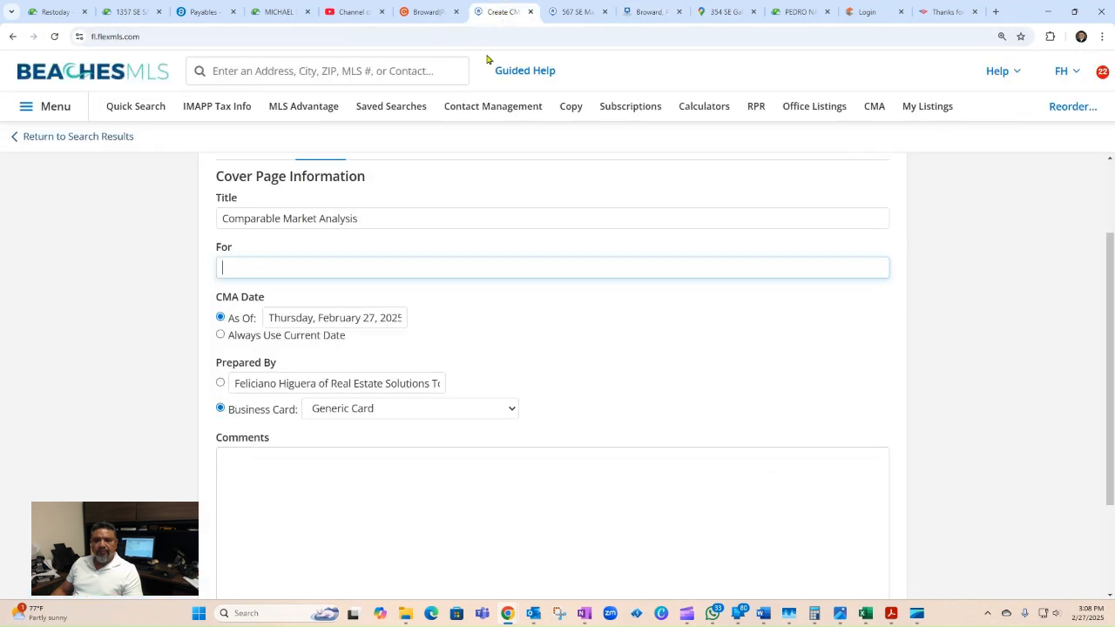
Step: Paste the owner's name into the cover page's For field and continue to Subject
click(510, 13)
click(333, 262)
key(ctrl+v)
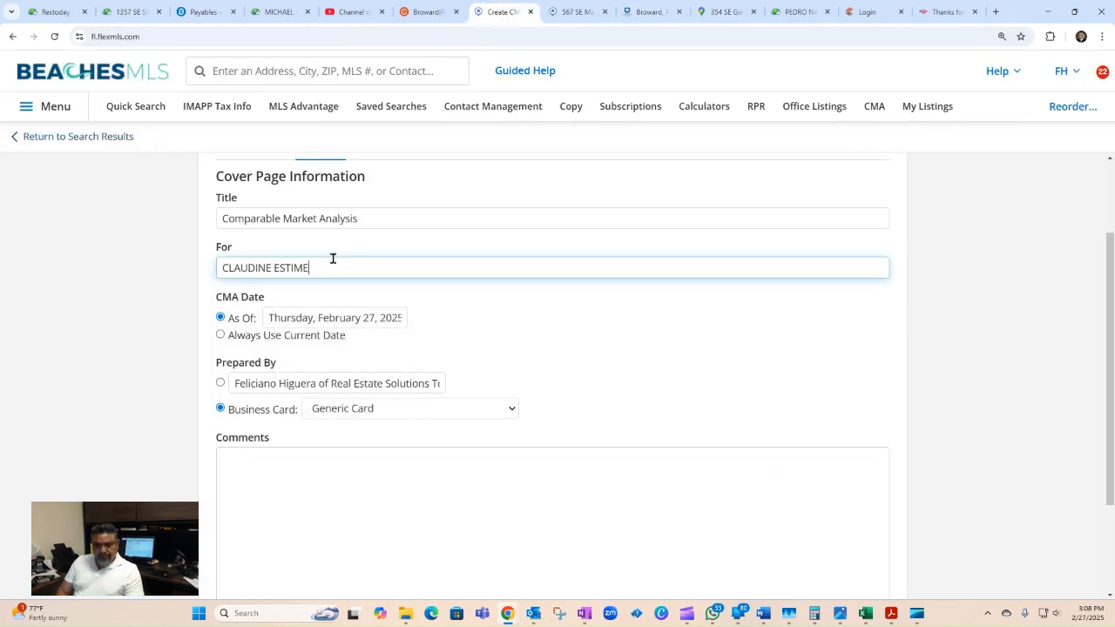
click(721, 351)
scroll(647, 378, down, 2)
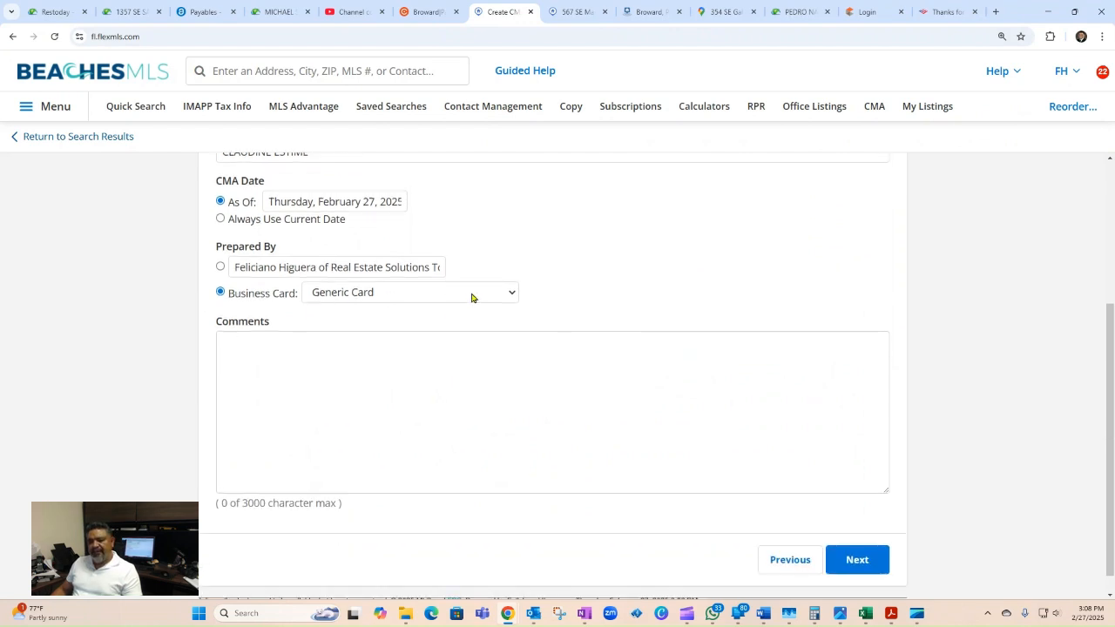
click(882, 564)
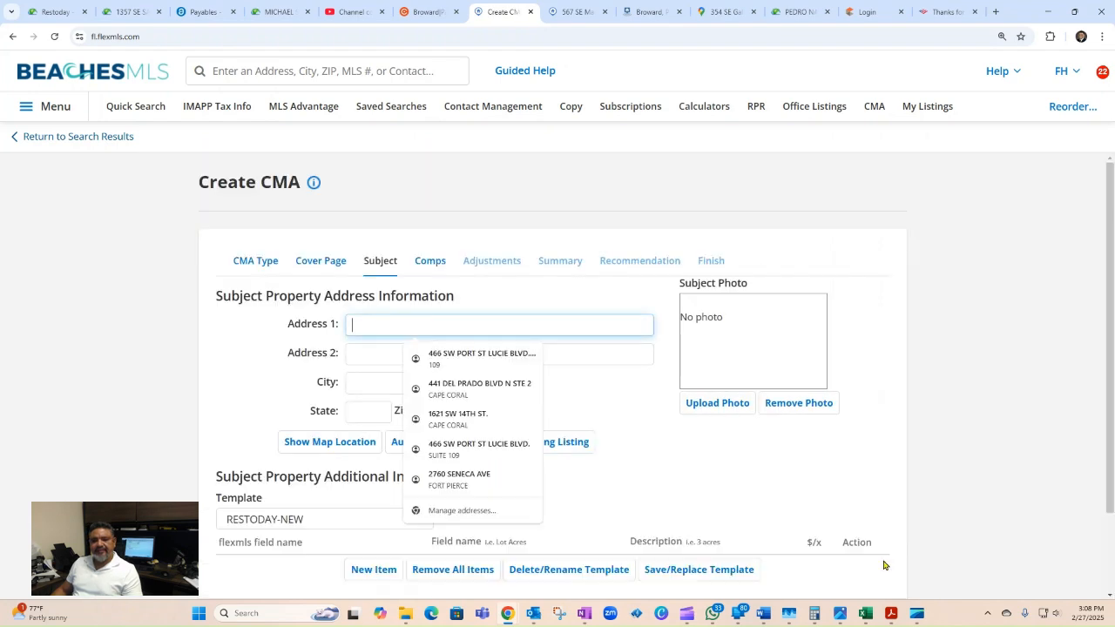
Step: Dismiss the address suggestions and choose Auto-Populate Fields From Existing Listing
click(1073, 364)
scroll(1043, 370, down, 3)
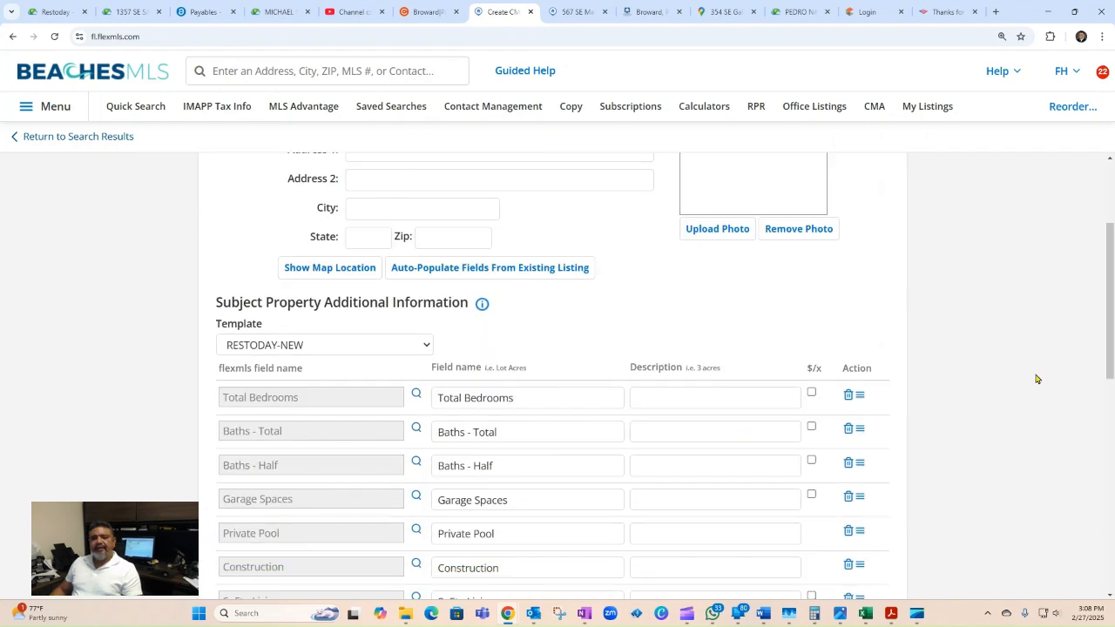
scroll(1037, 379, up, 3)
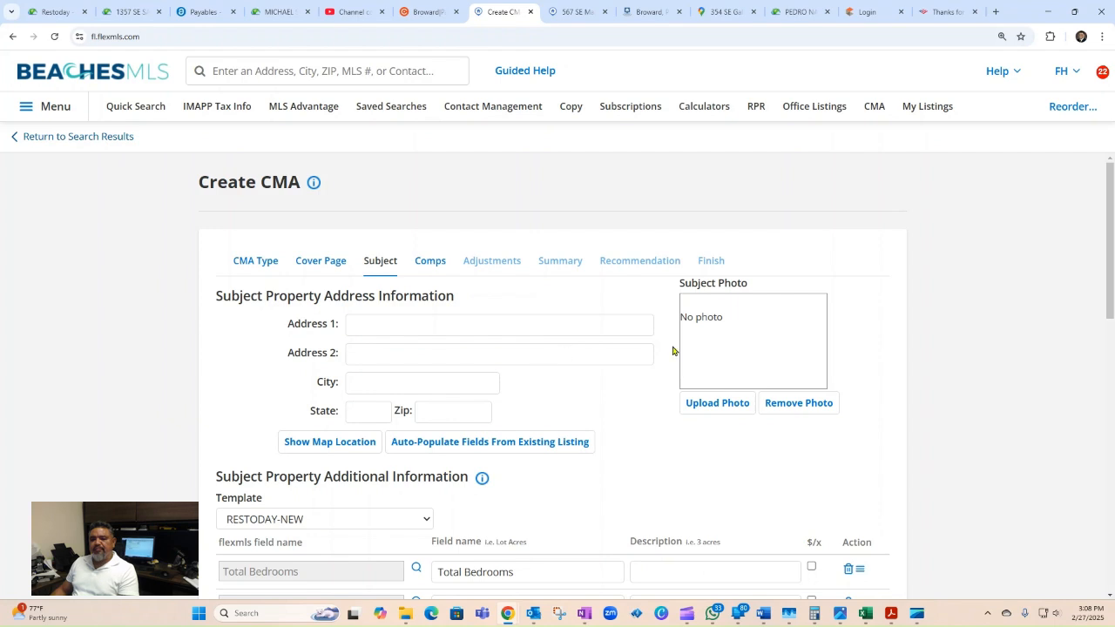
click(411, 322)
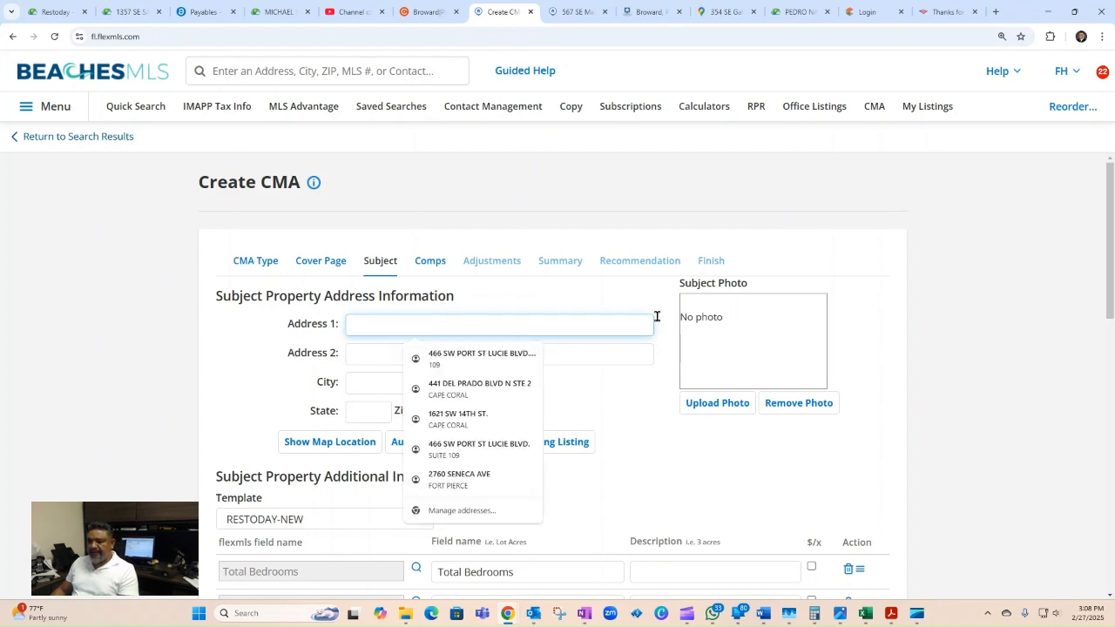
click(962, 307)
scroll(962, 308, down, 2)
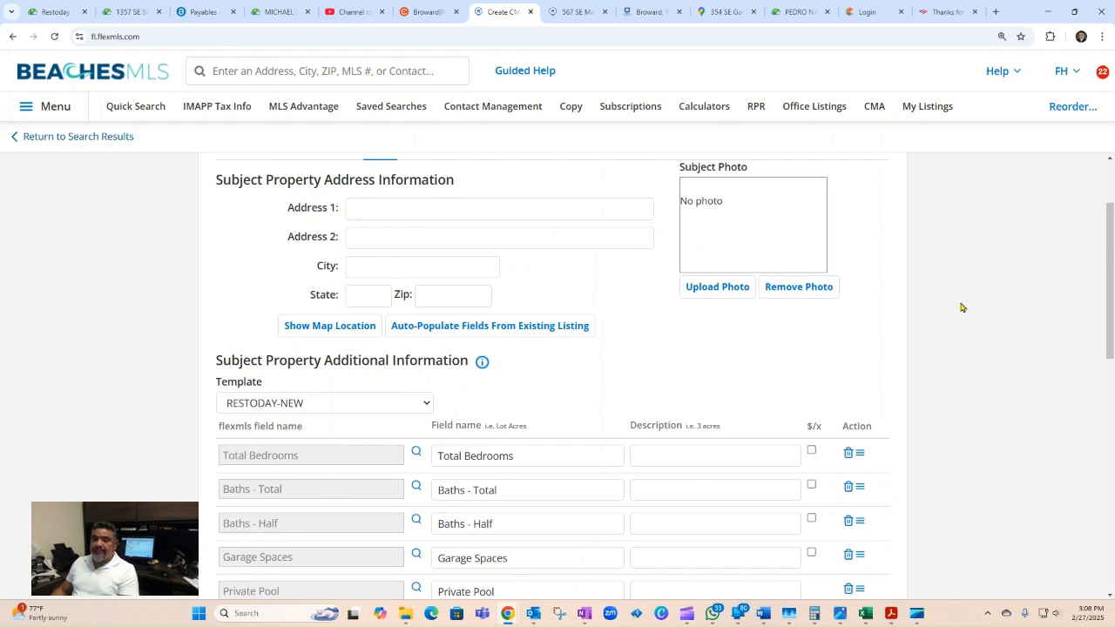
click(486, 328)
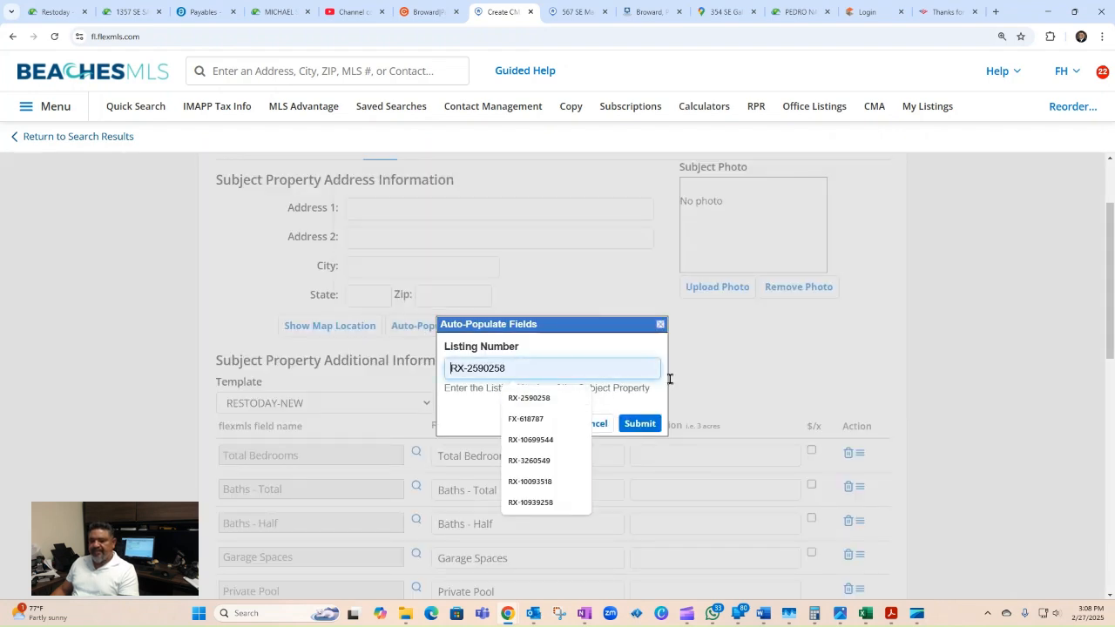
Step: Copy MLS number RX-10256138 from the subject's listing into the Listing Number box
click(567, 11)
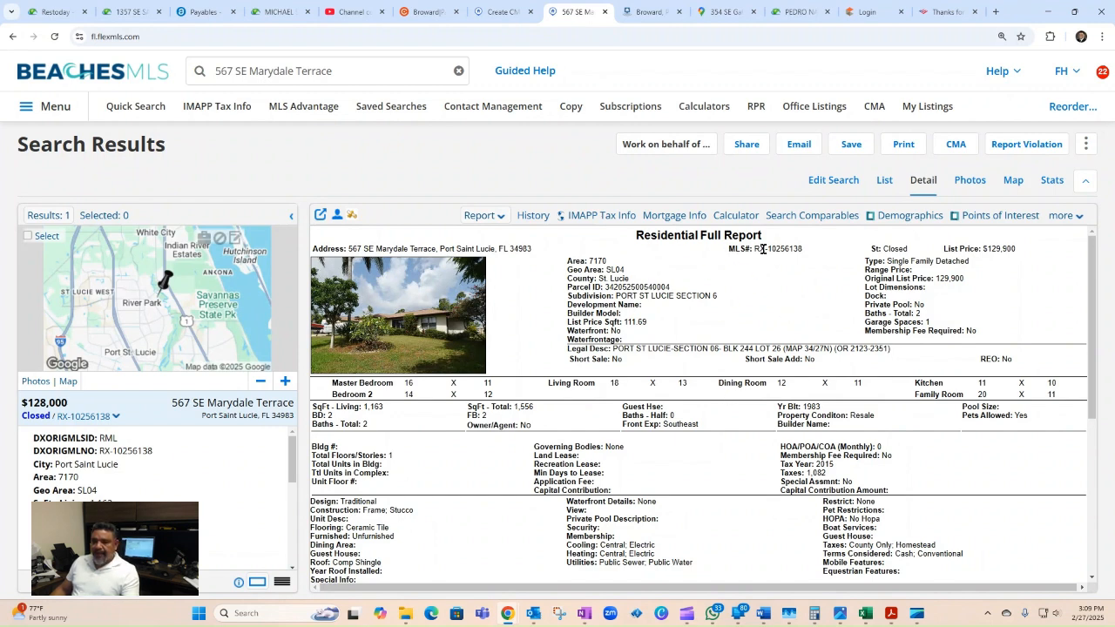
drag(755, 248, 808, 254)
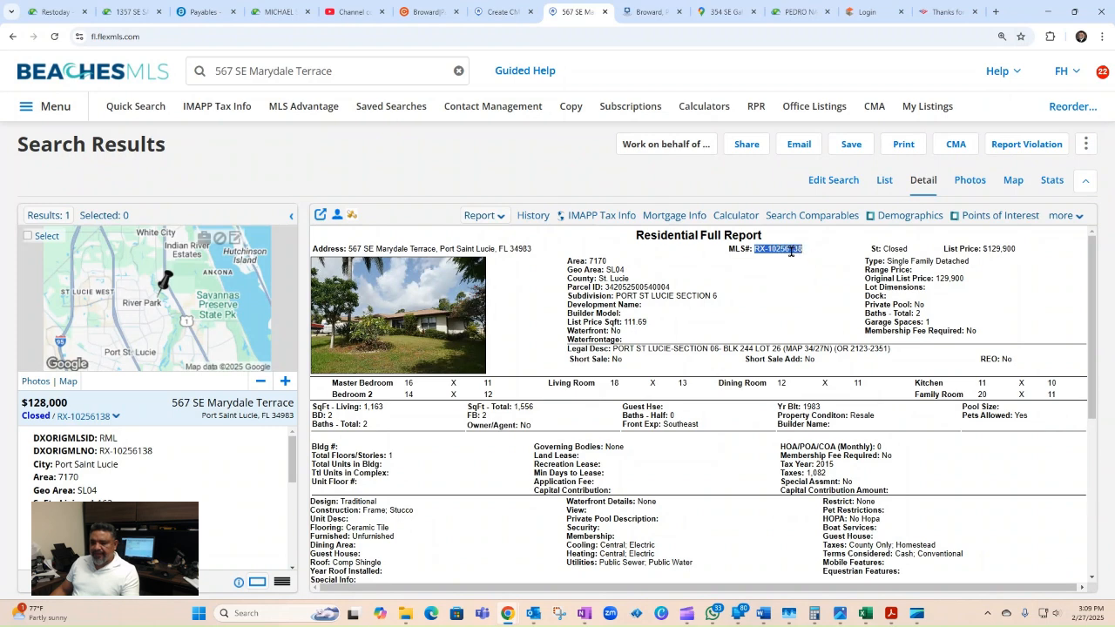
right_click(791, 251)
click(803, 263)
click(493, 17)
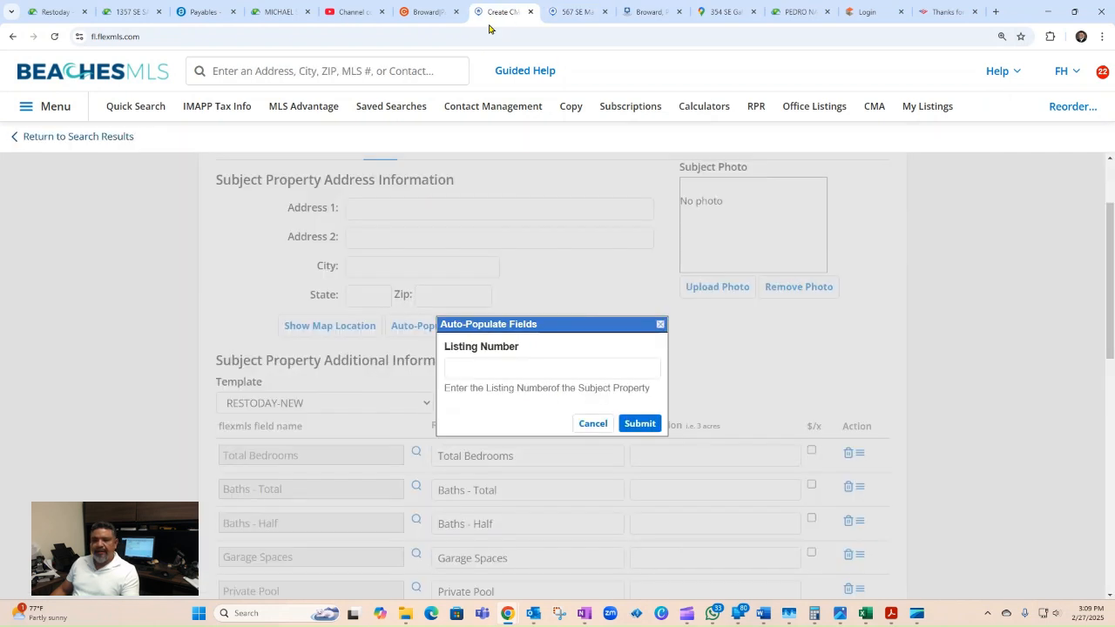
click(468, 369)
key(ctrl+v)
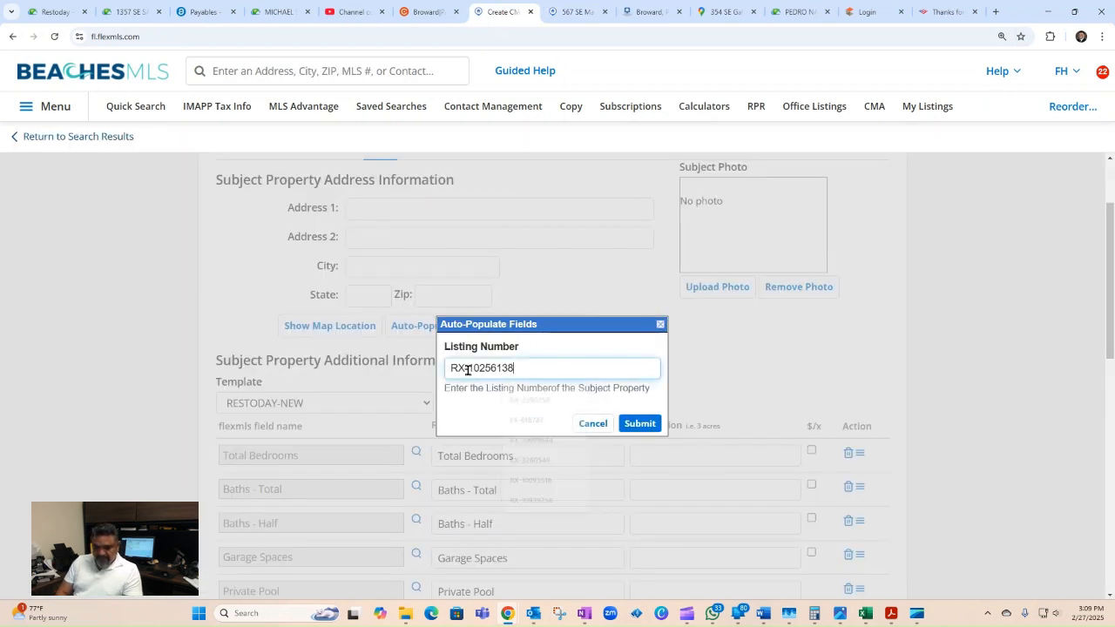
click(641, 424)
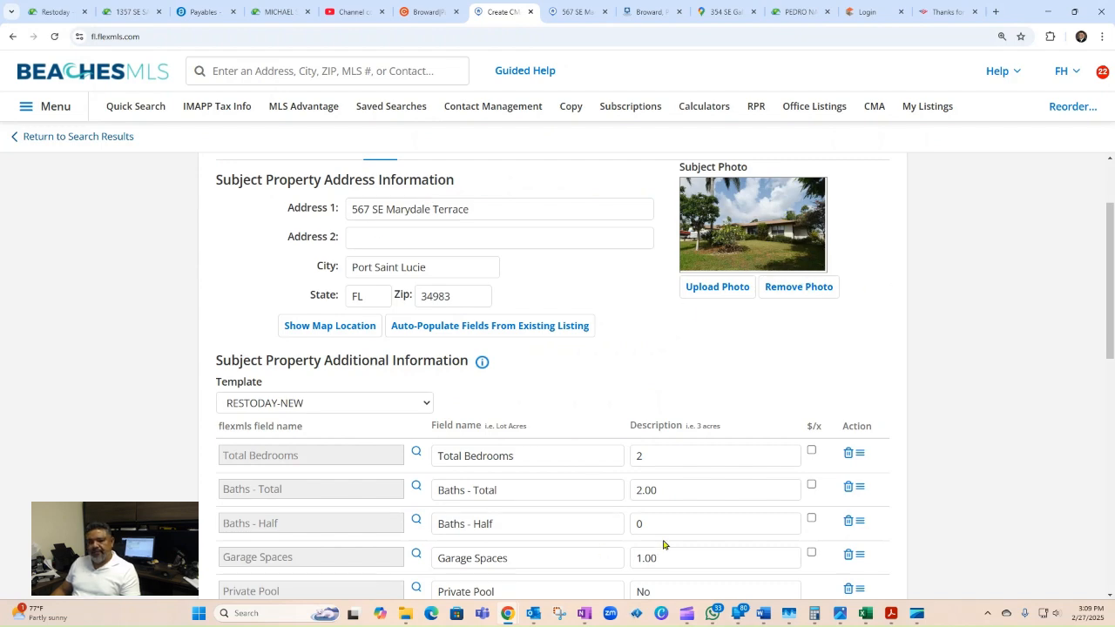
scroll(704, 531, down, 3)
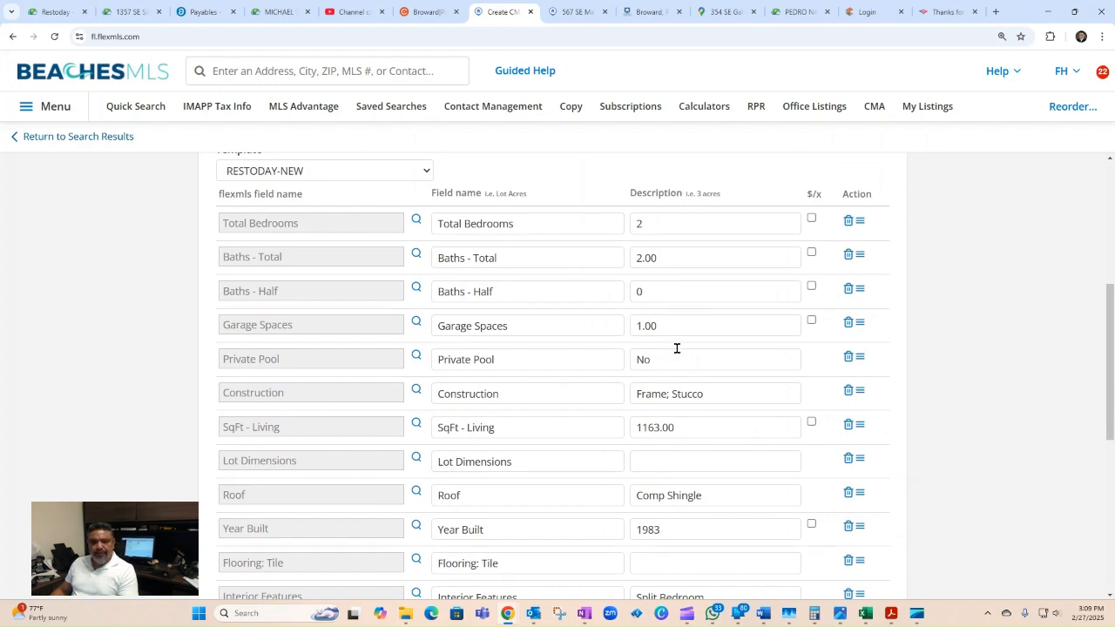
scroll(722, 400, down, 1)
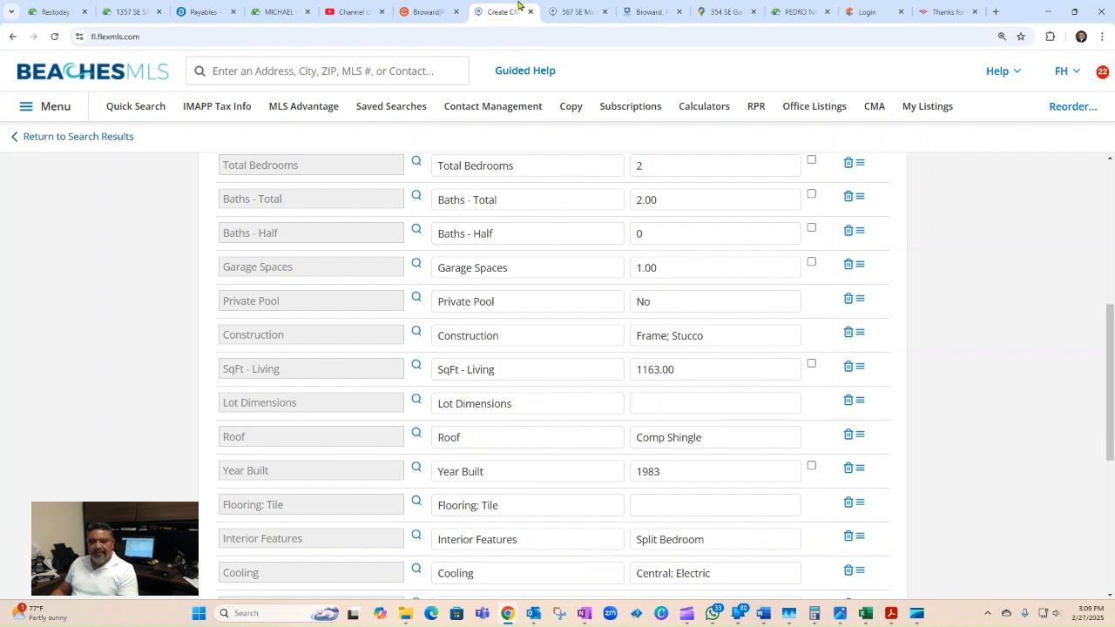
click(649, 10)
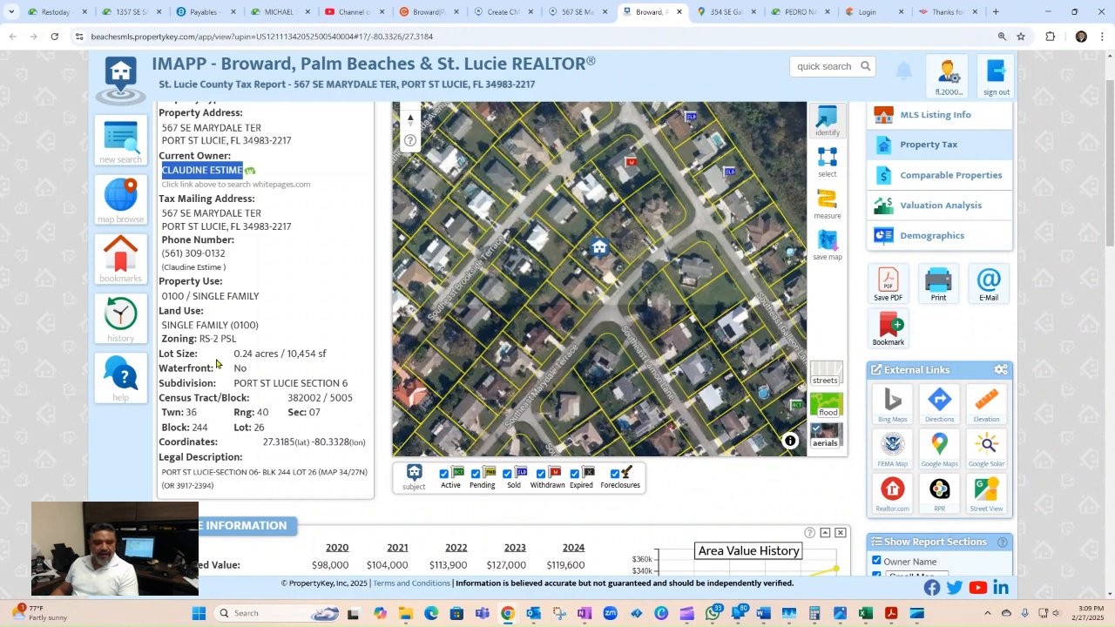
Step: Paste the tax report's lot size, 0.24 acres / 10,454 sf, into Lot Dimensions
drag(231, 358, 329, 357)
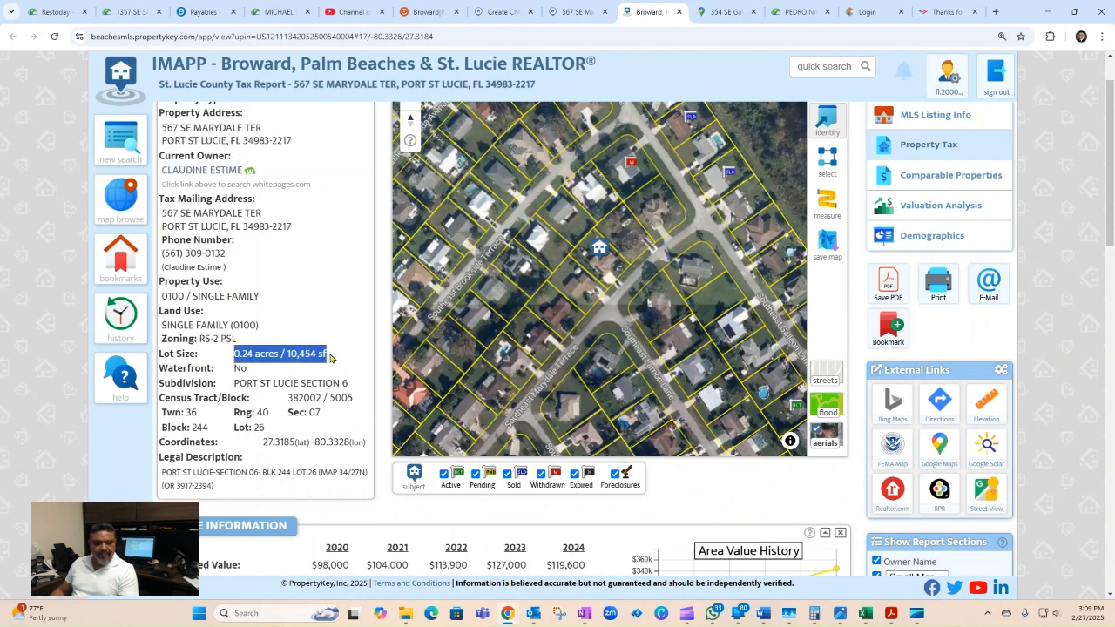
right_click(311, 353)
click(332, 371)
click(503, 11)
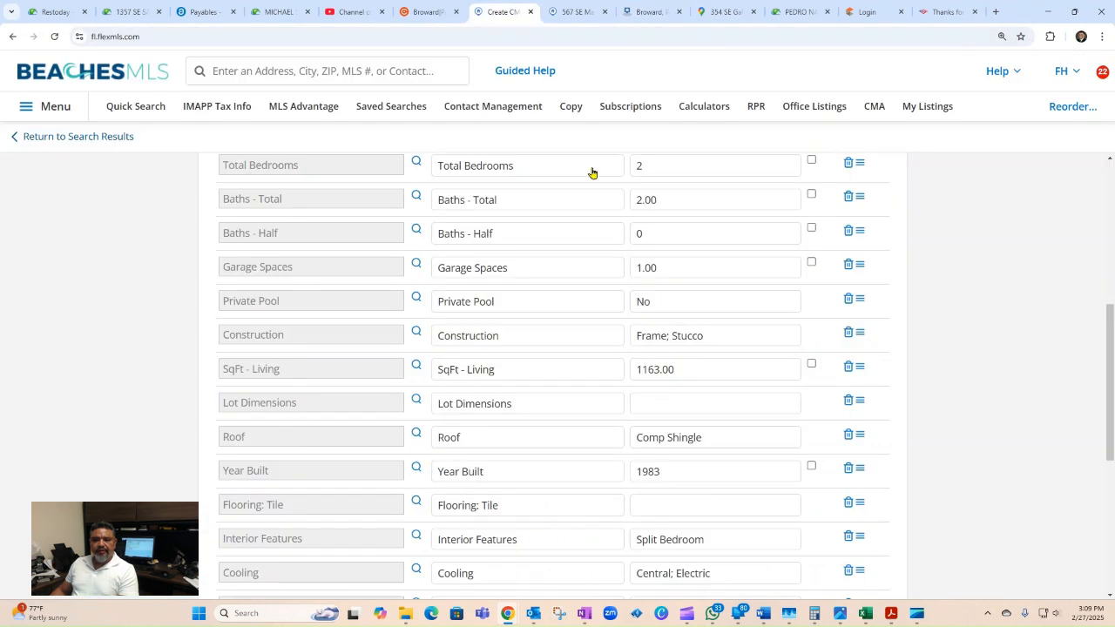
click(683, 402)
key(ctrl+v)
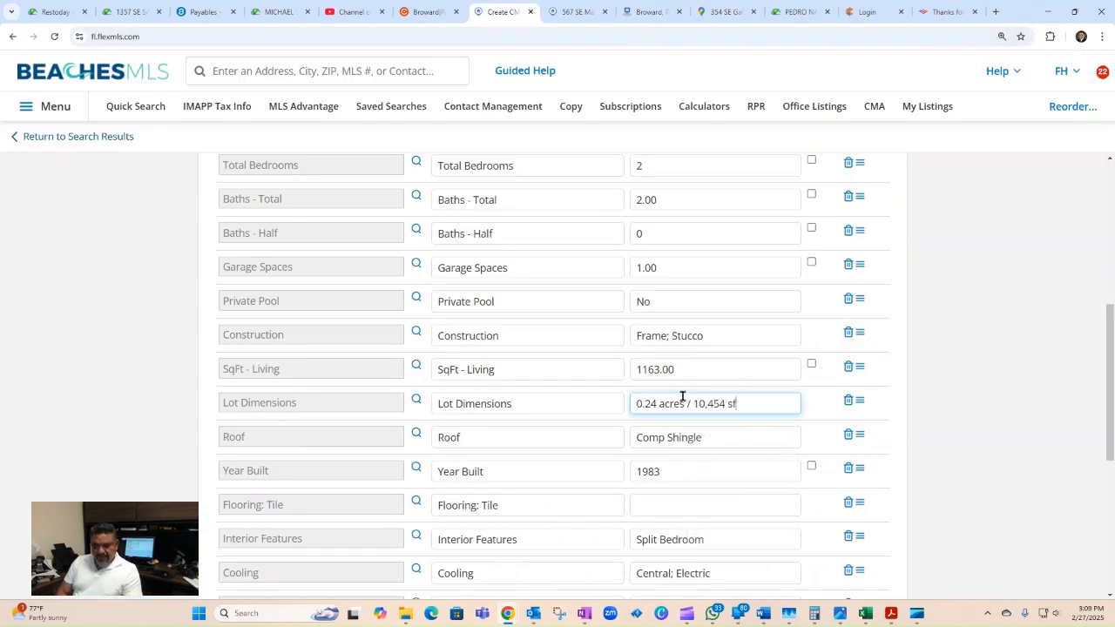
scroll(915, 346, down, 1)
scroll(914, 346, down, 1)
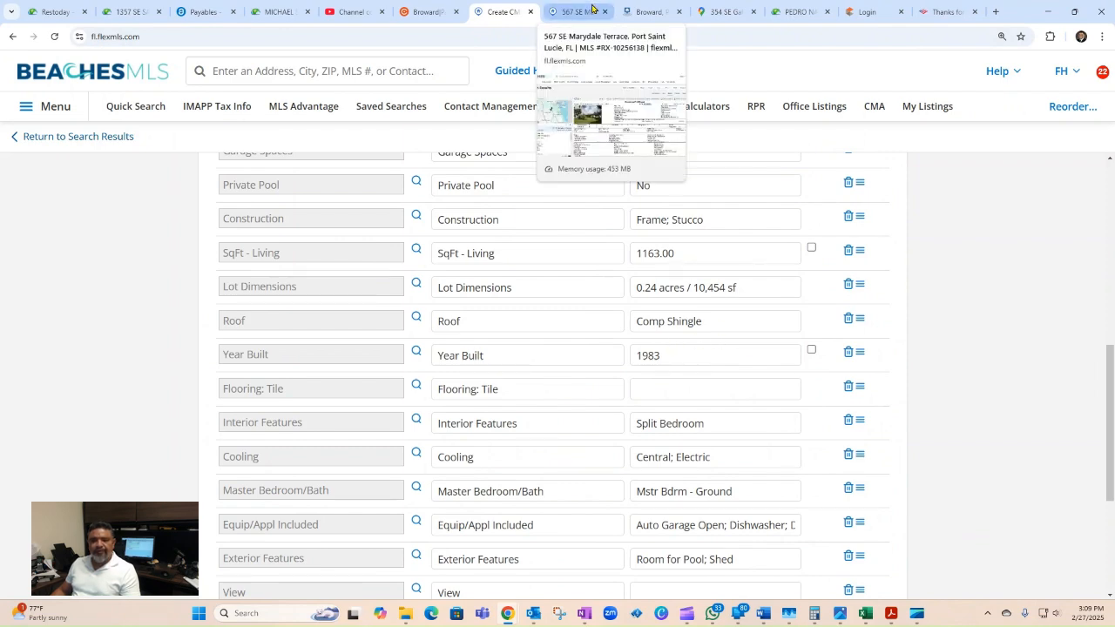
Step: Set the subject's flooring to Tile Through Out
click(724, 12)
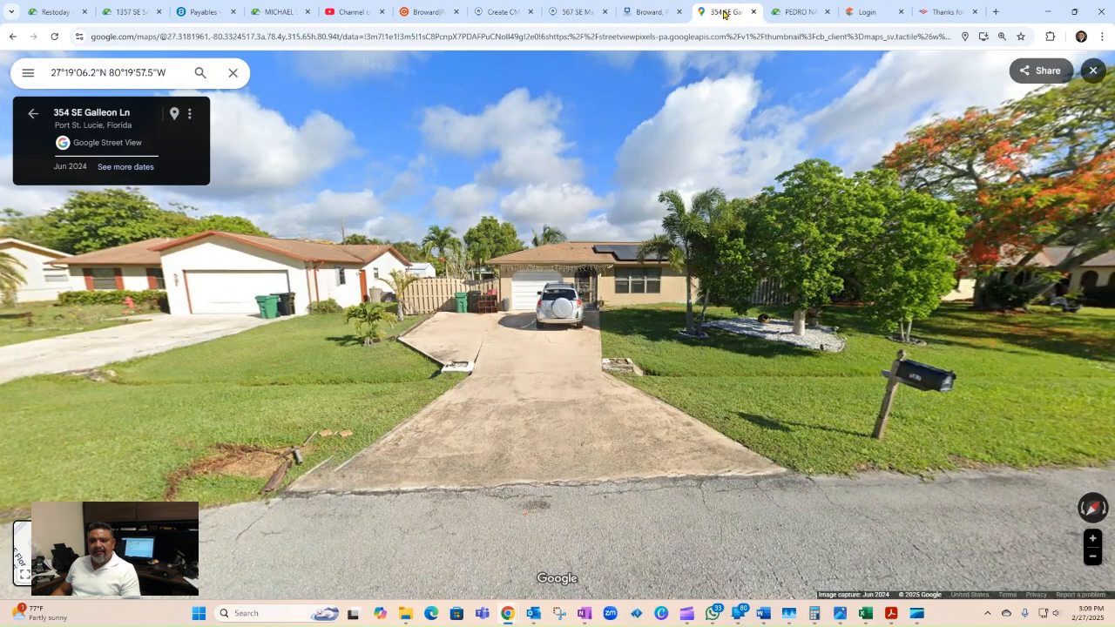
click(492, 11)
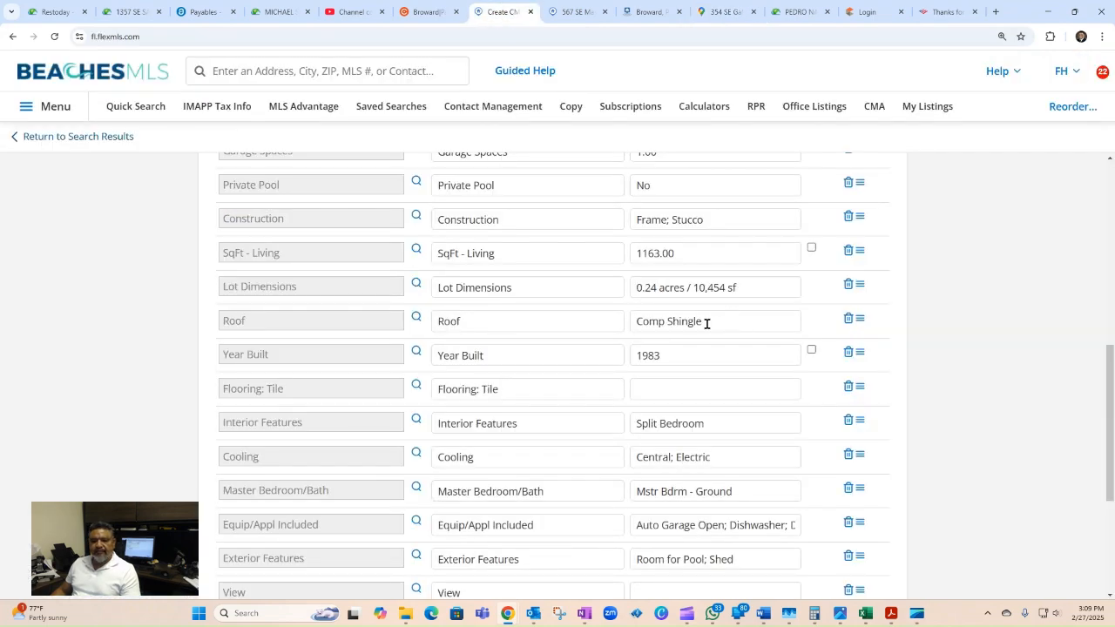
click(666, 391)
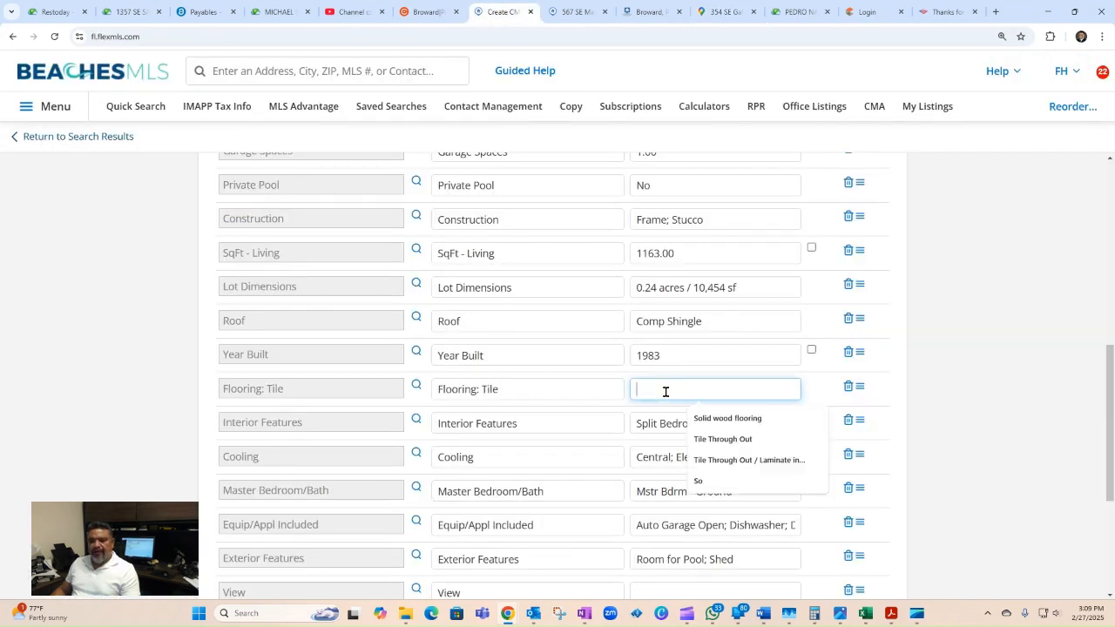
click(710, 439)
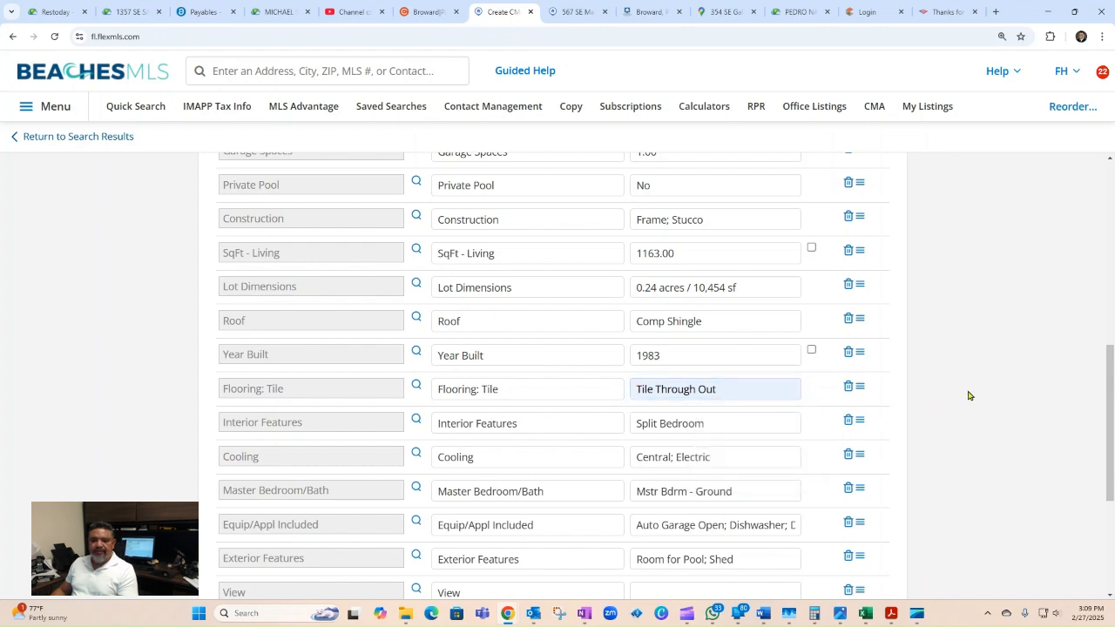
scroll(963, 397, down, 1)
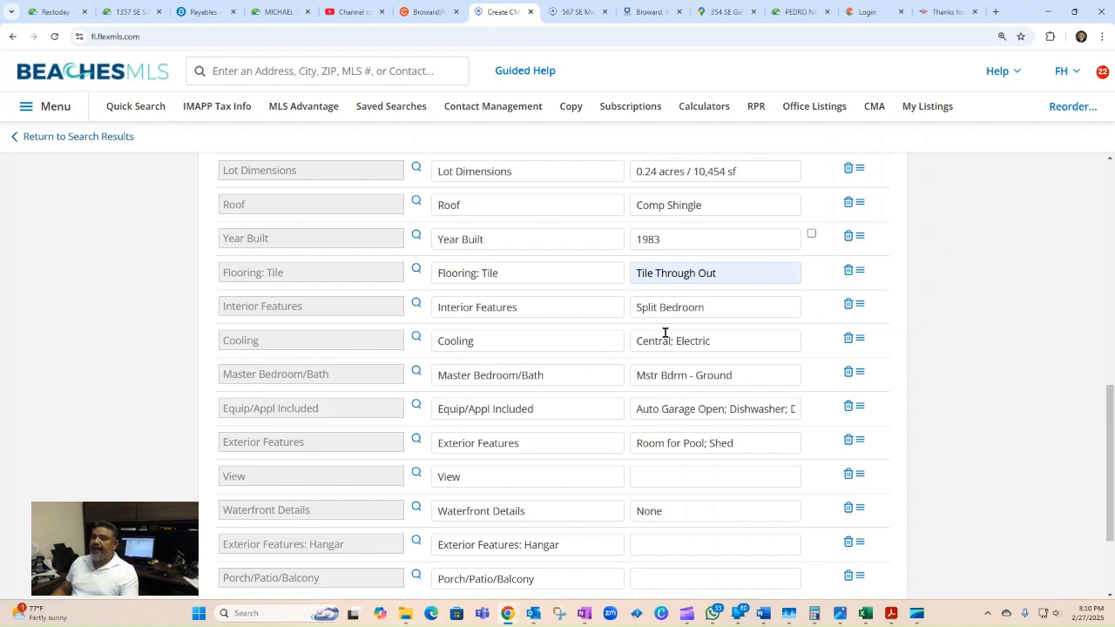
Step: Set View to Street and remove the Exterior Features: Hangar row
click(578, 13)
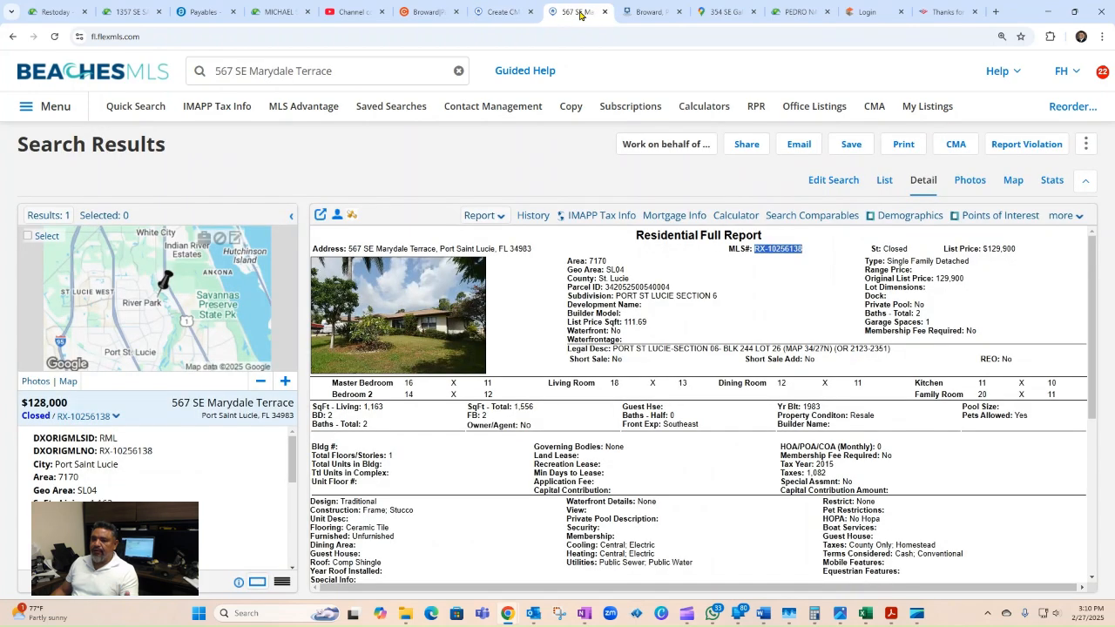
click(501, 12)
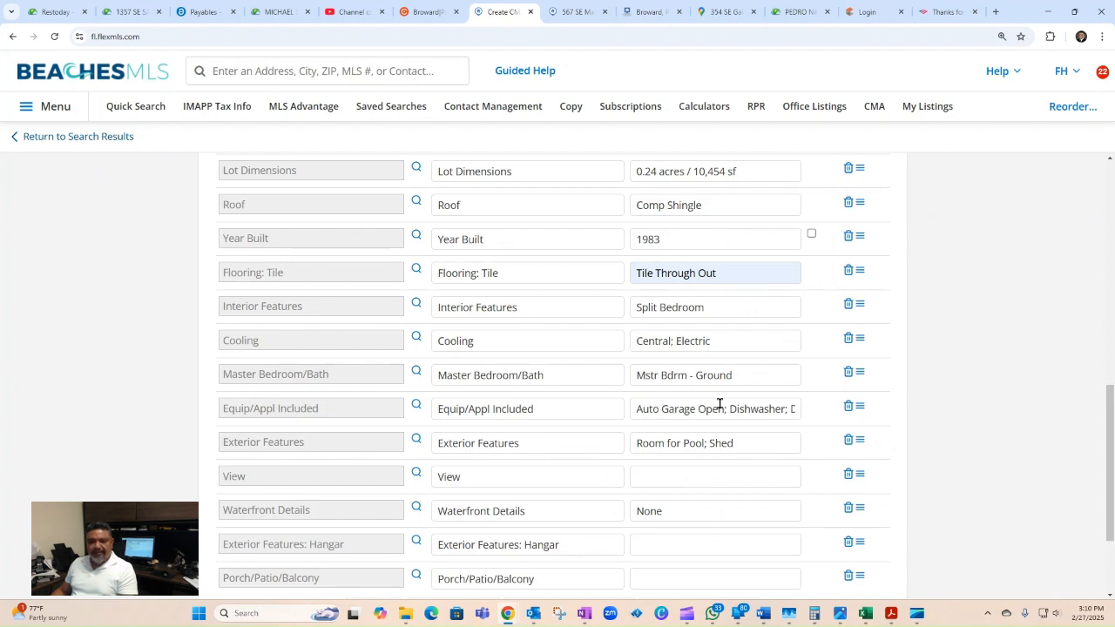
scroll(745, 473, down, 1)
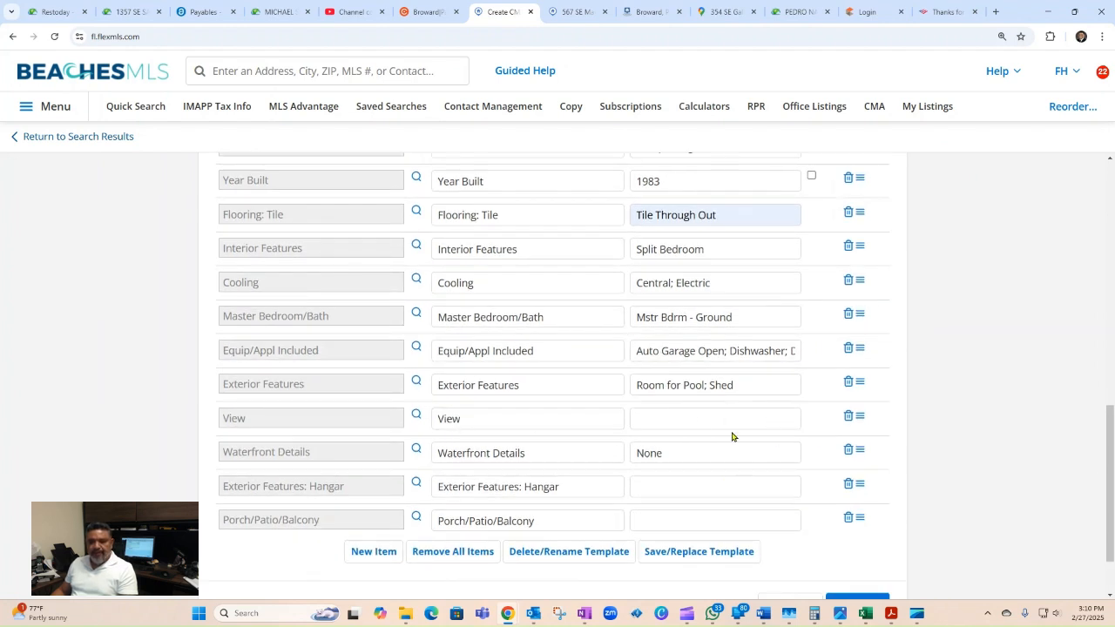
click(772, 417)
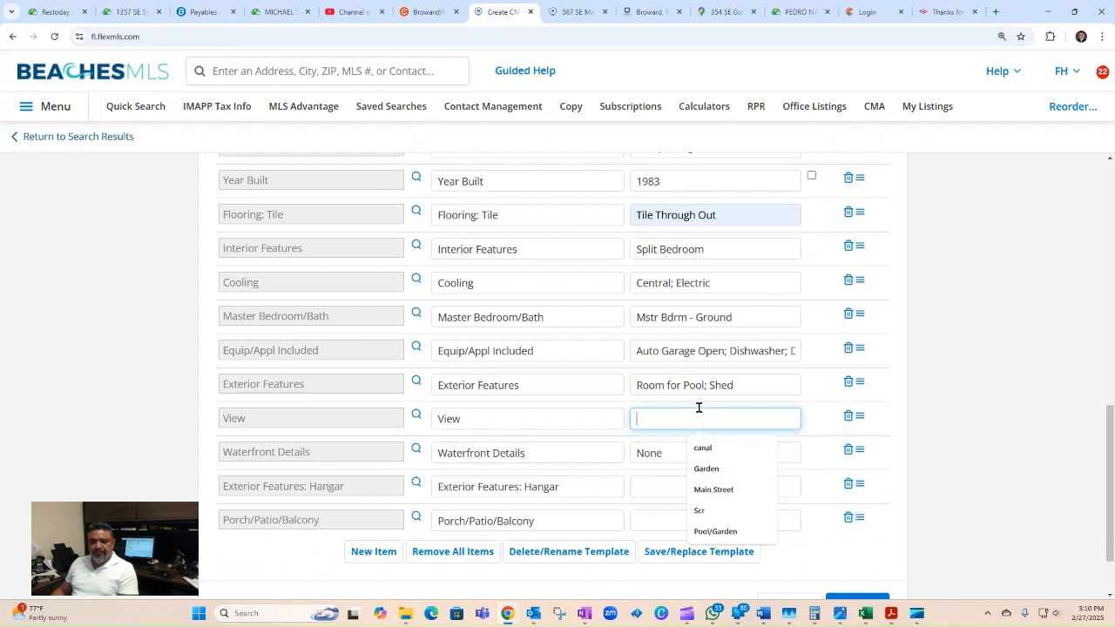
click(714, 490)
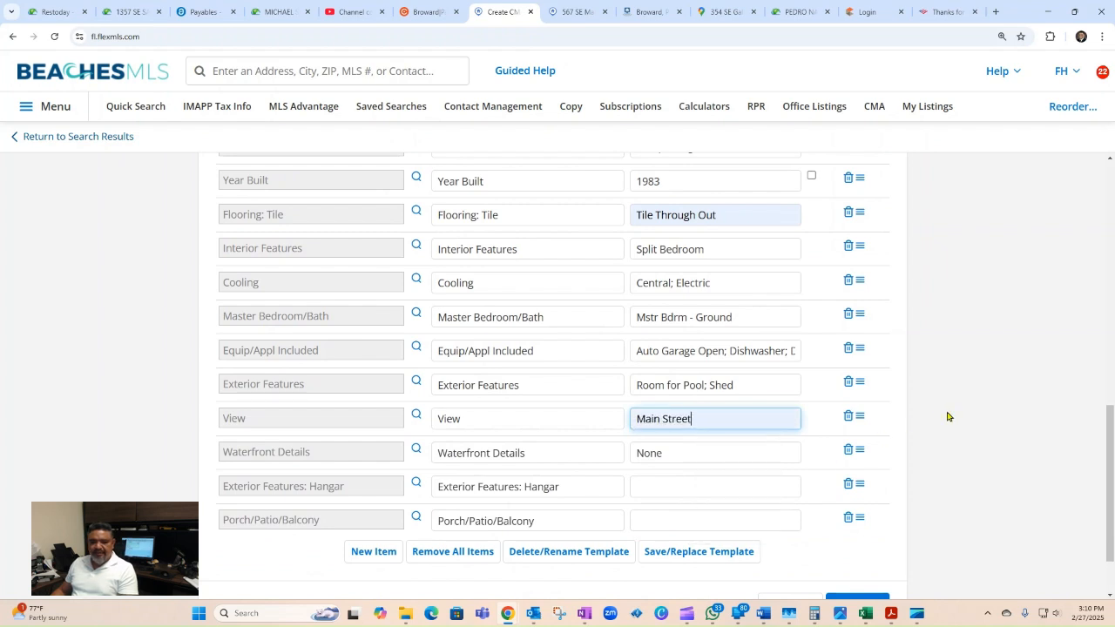
double_click(649, 418)
key(BackSpace)
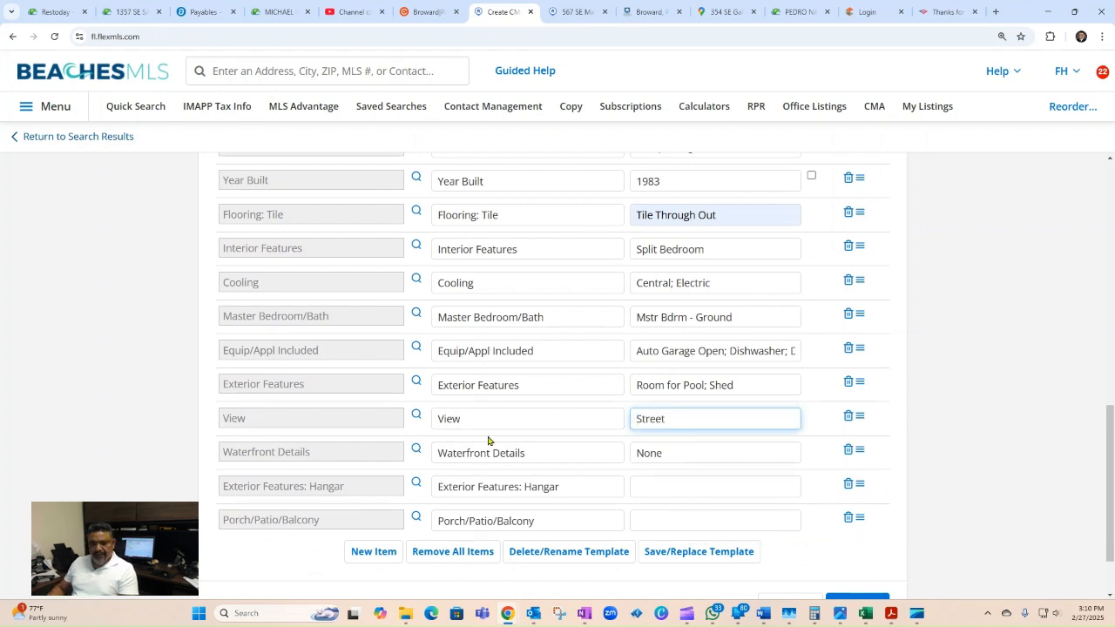
scroll(990, 451, down, 1)
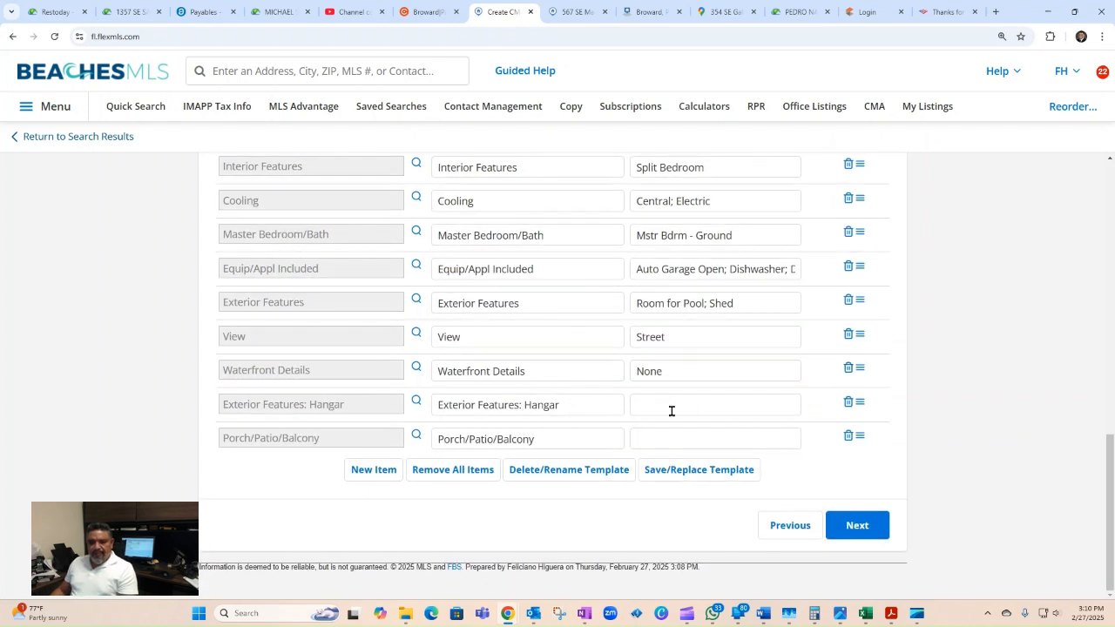
click(847, 404)
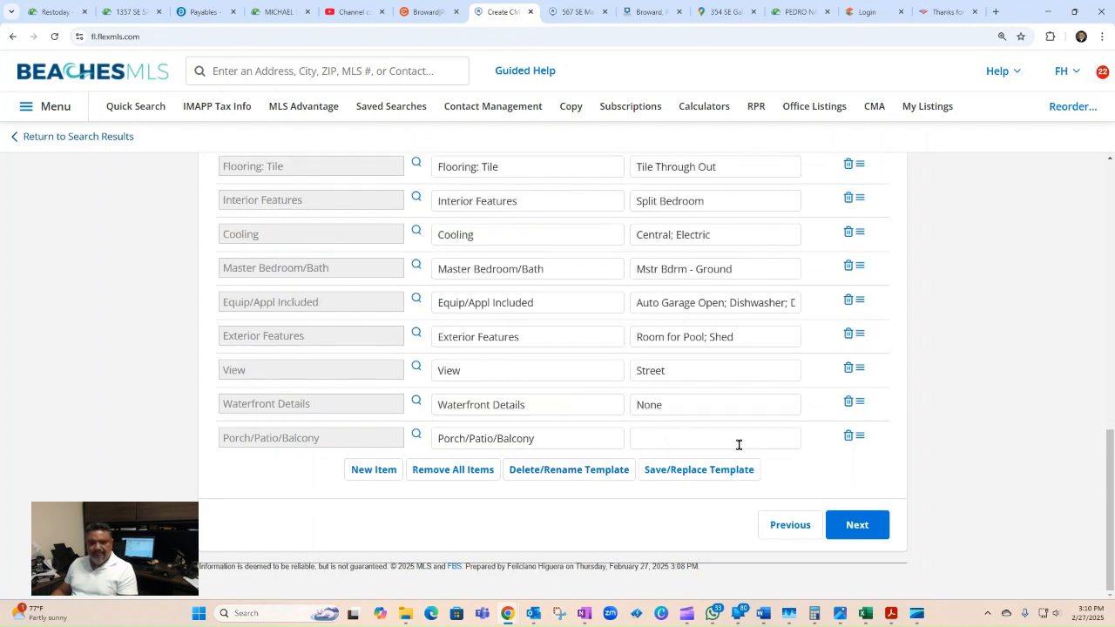
Step: Set Porch/Patio/Balcony to Cover Porch and advance to the Comps step
click(679, 435)
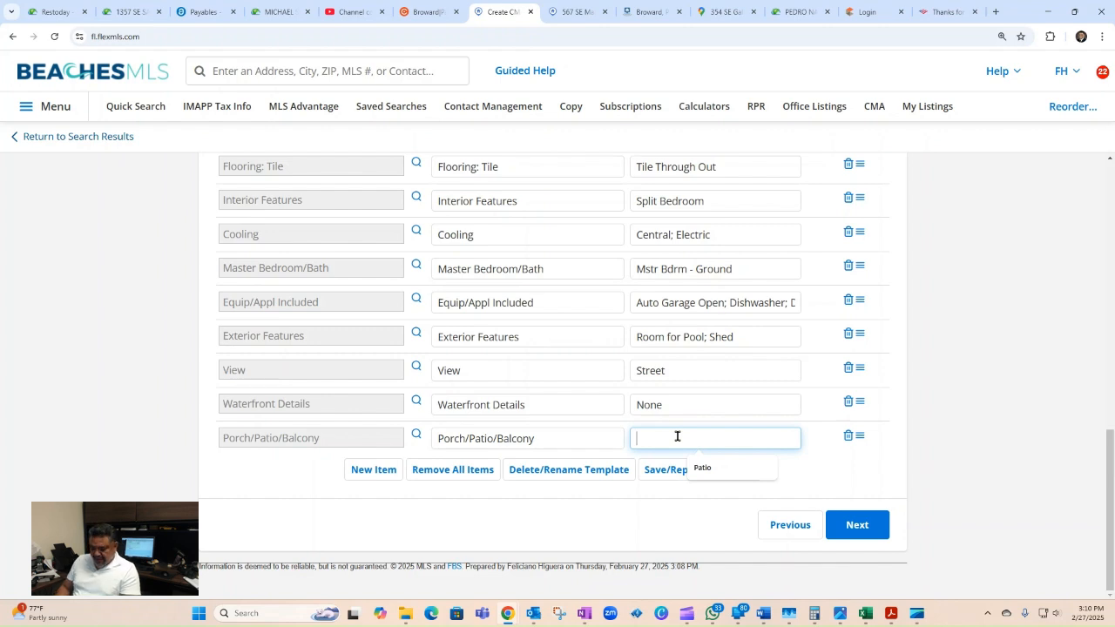
text(co)
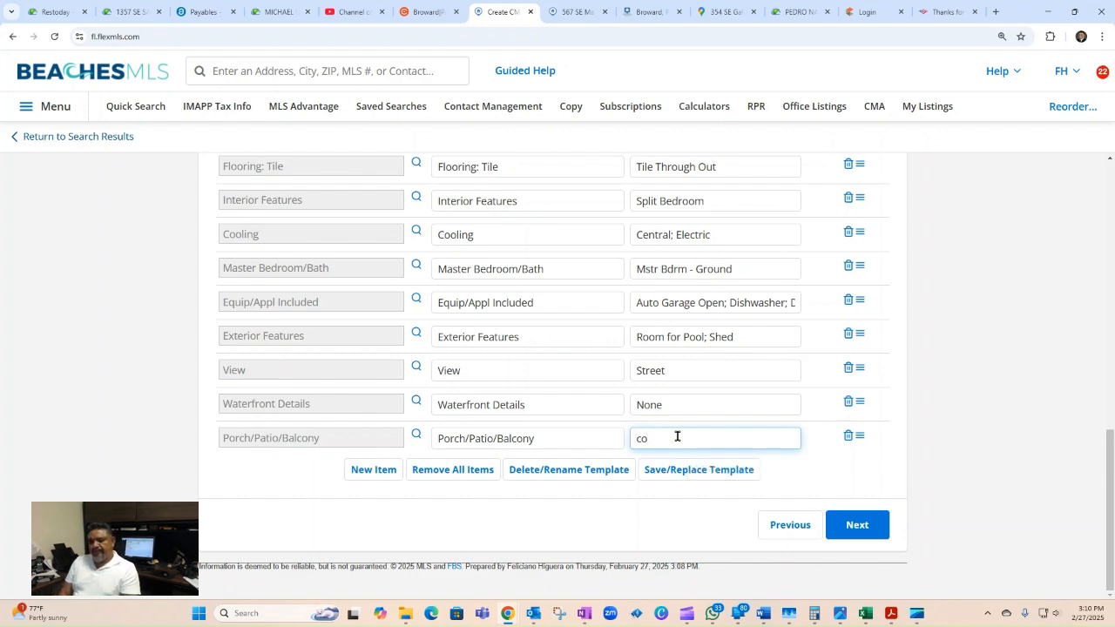
text(v)
key(Caps_Lock)
text(cO)
key(Caps_Lock)
key(BackSpace)
text(Cove)
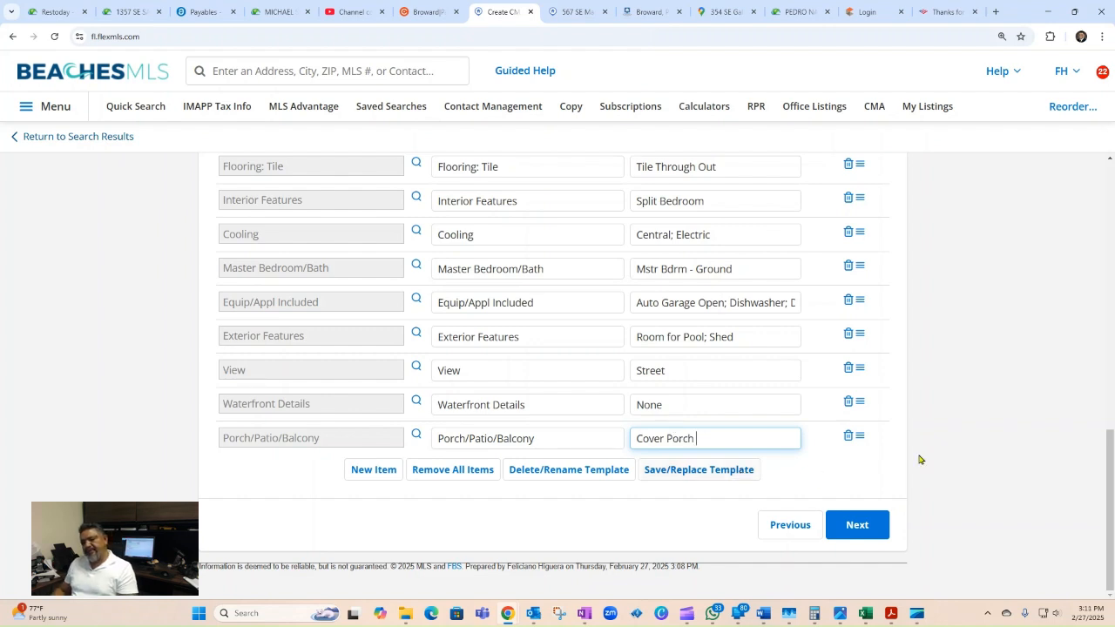
click(980, 435)
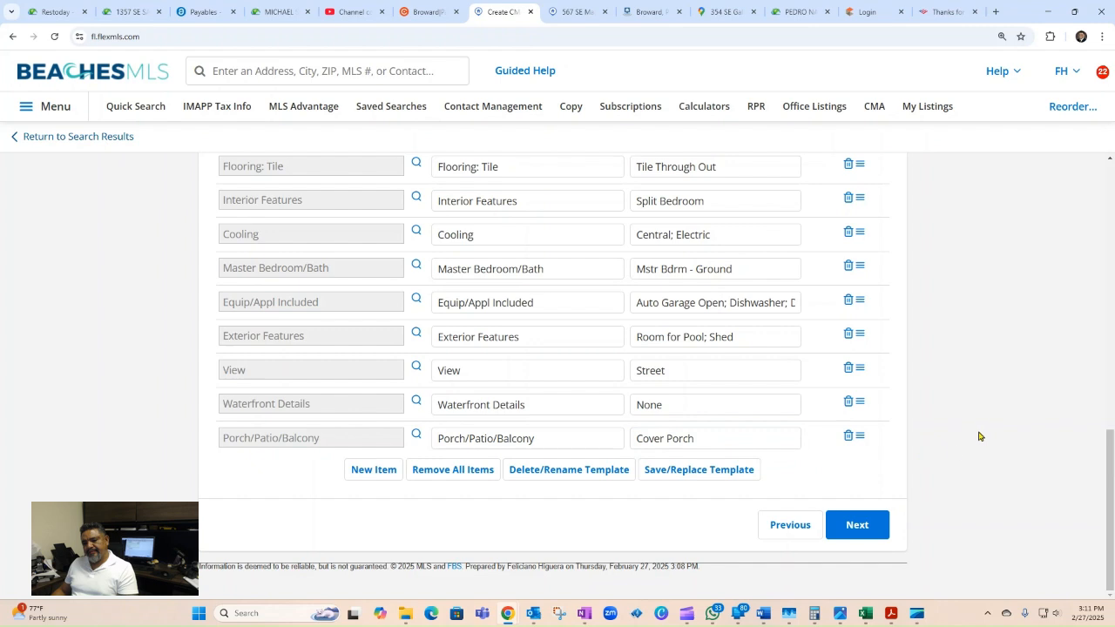
click(875, 525)
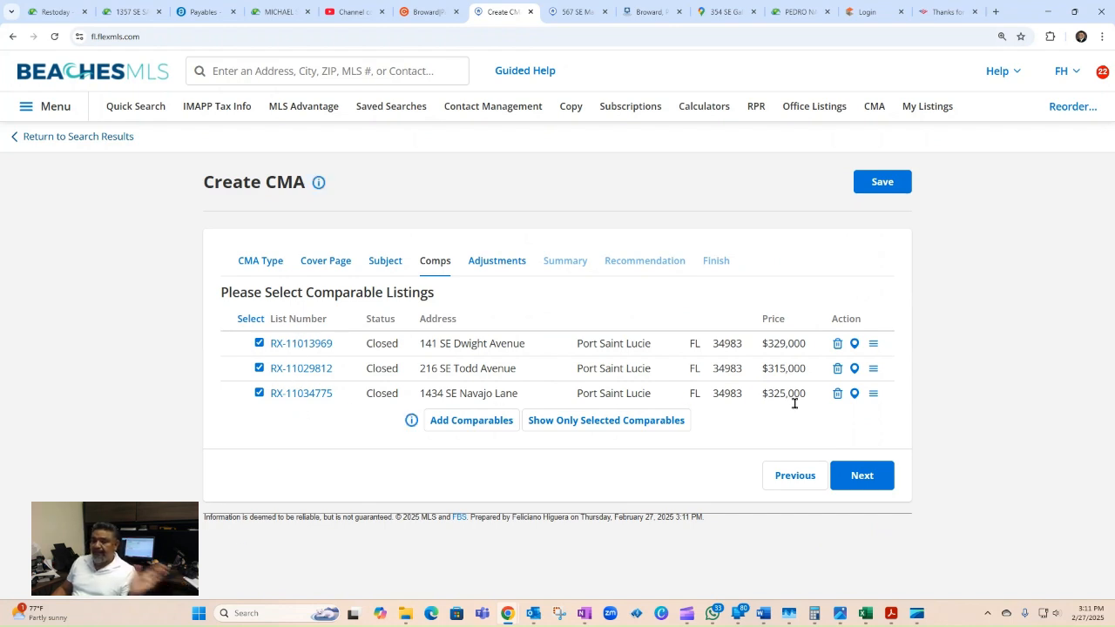
Step: Accept the three checked closed comps and review the subject fields on Adjustments
click(874, 478)
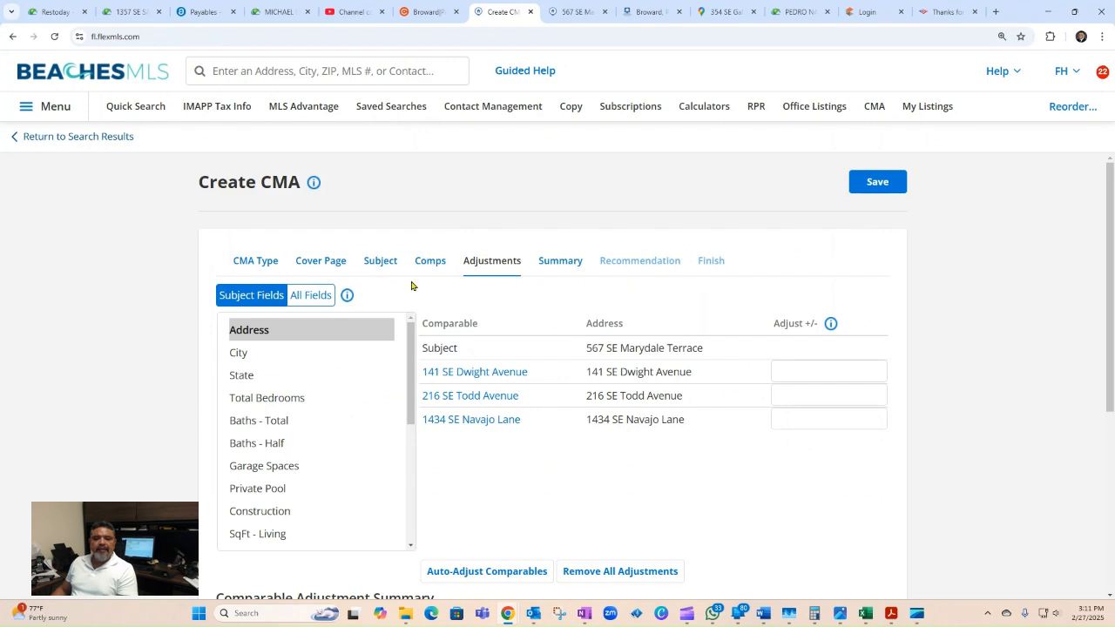
mouse_move(490, 270)
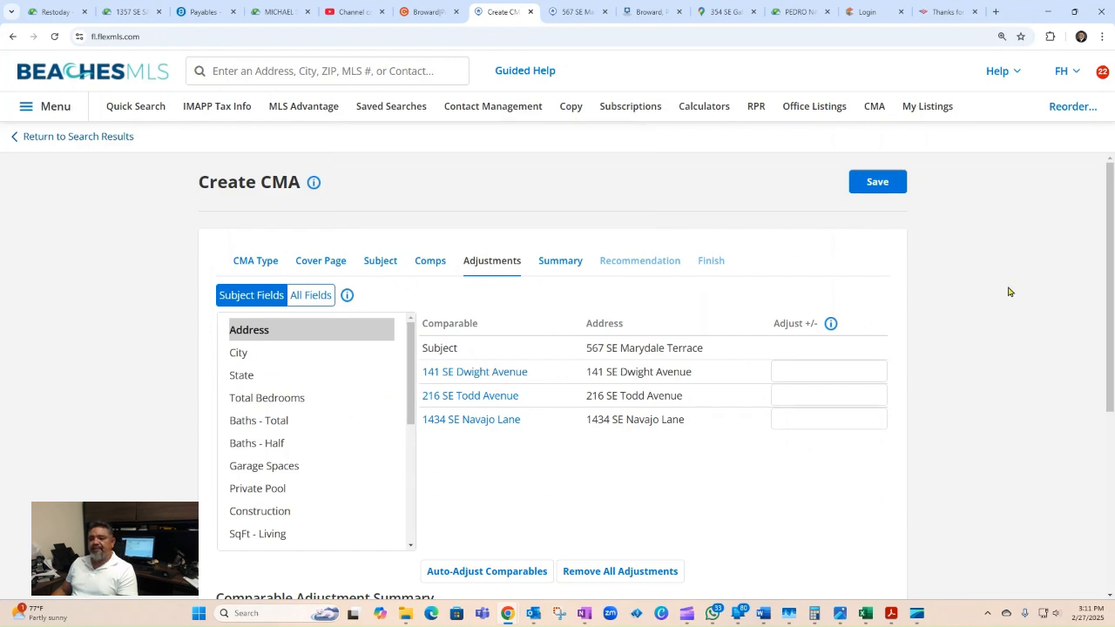
scroll(1007, 287, down, 1)
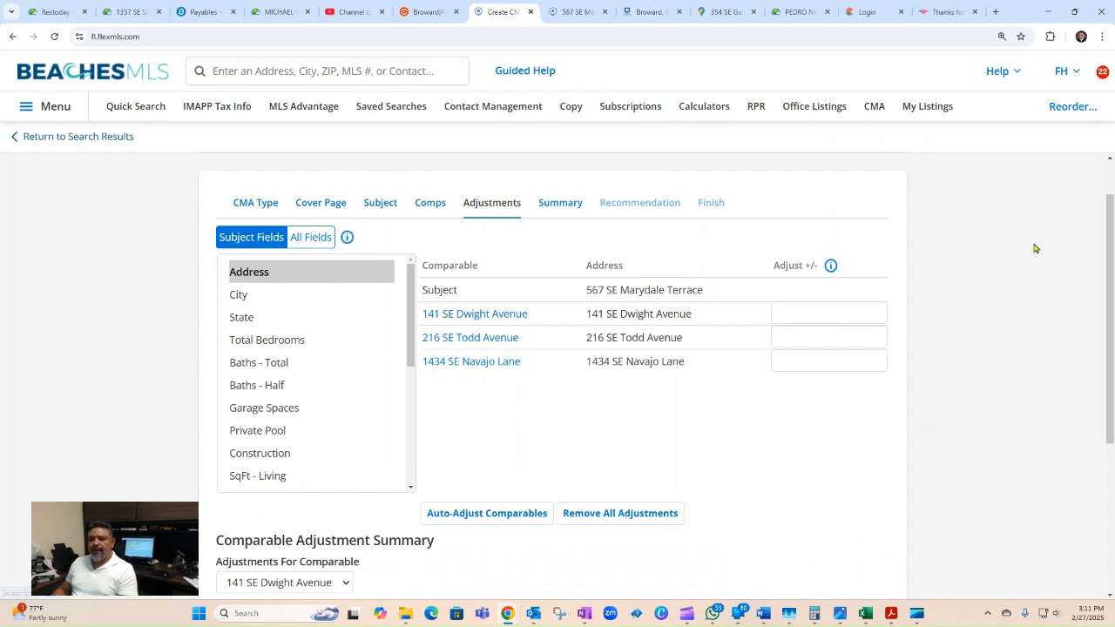
click(245, 295)
click(250, 321)
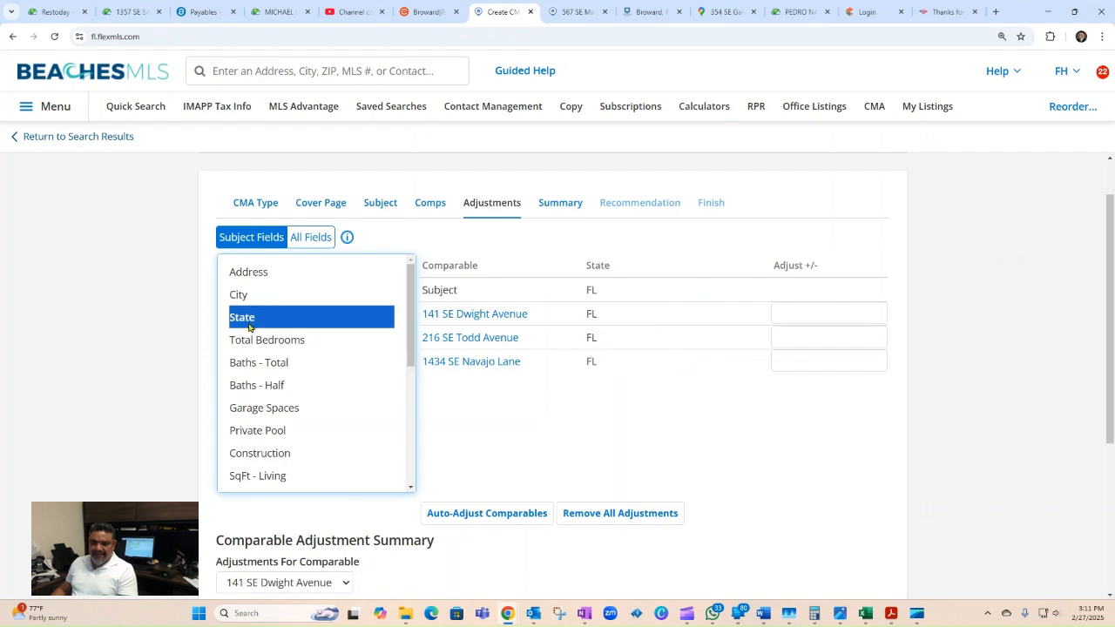
click(275, 348)
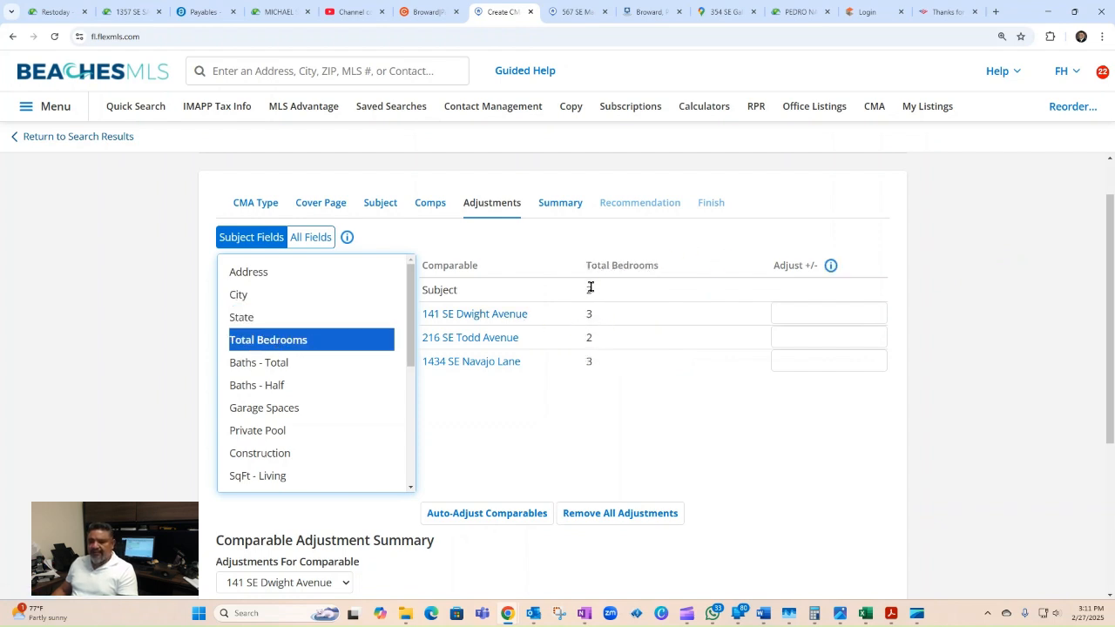
click(822, 312)
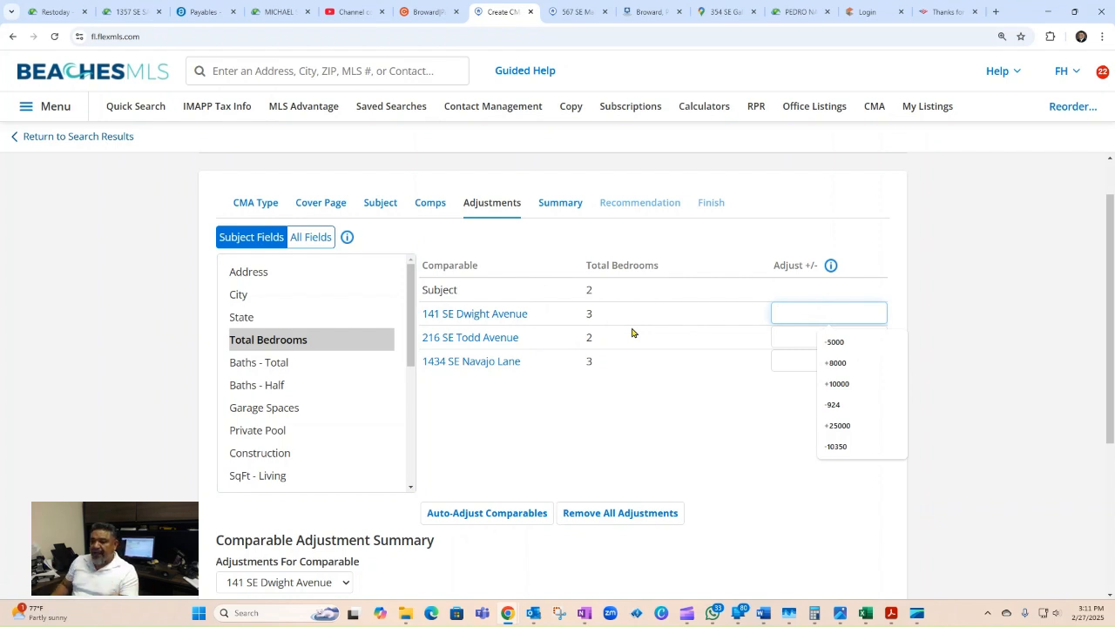
text(-5000)
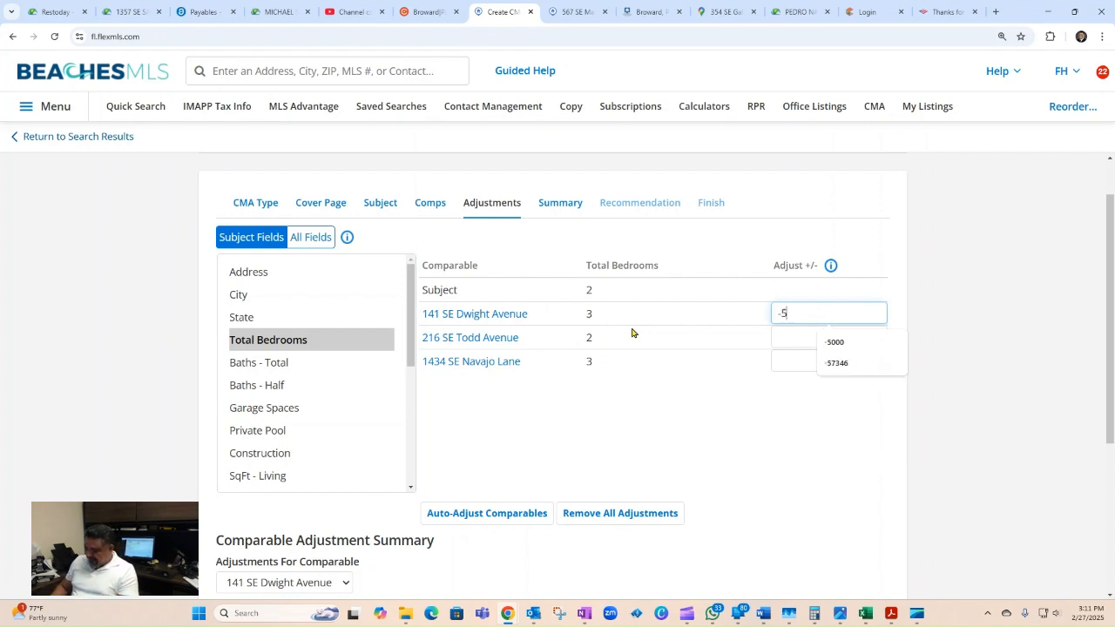
click(1007, 346)
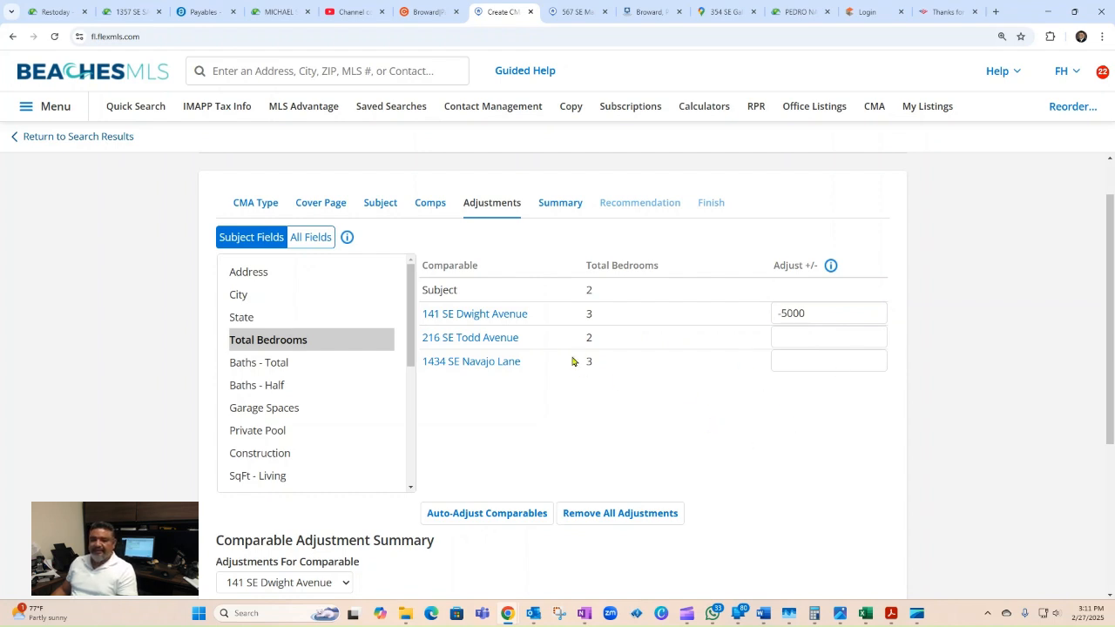
click(812, 359)
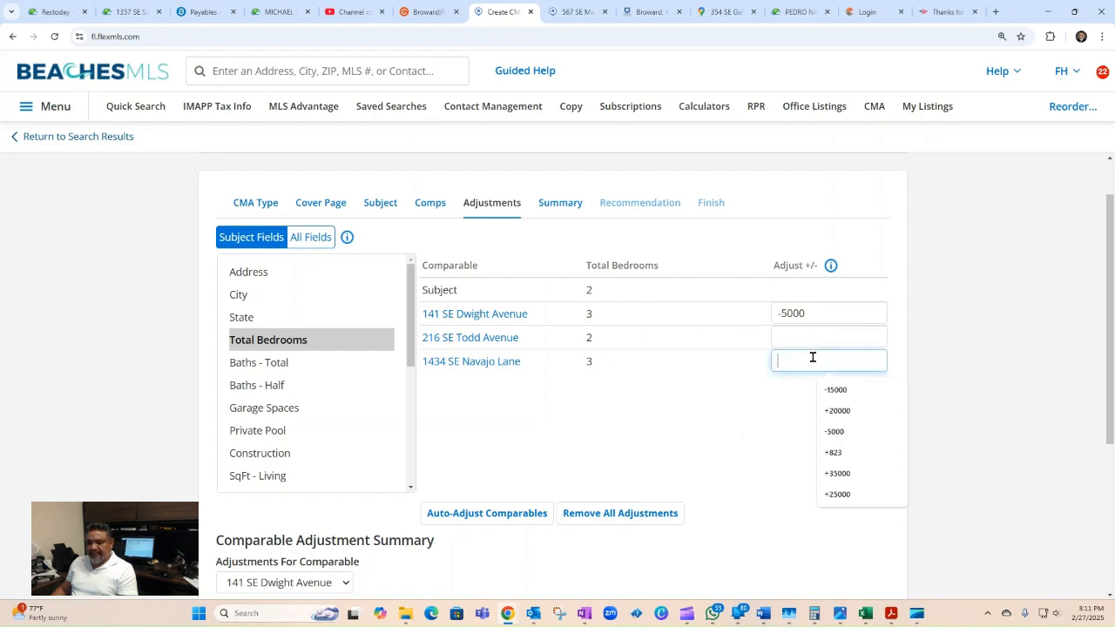
text(-5000)
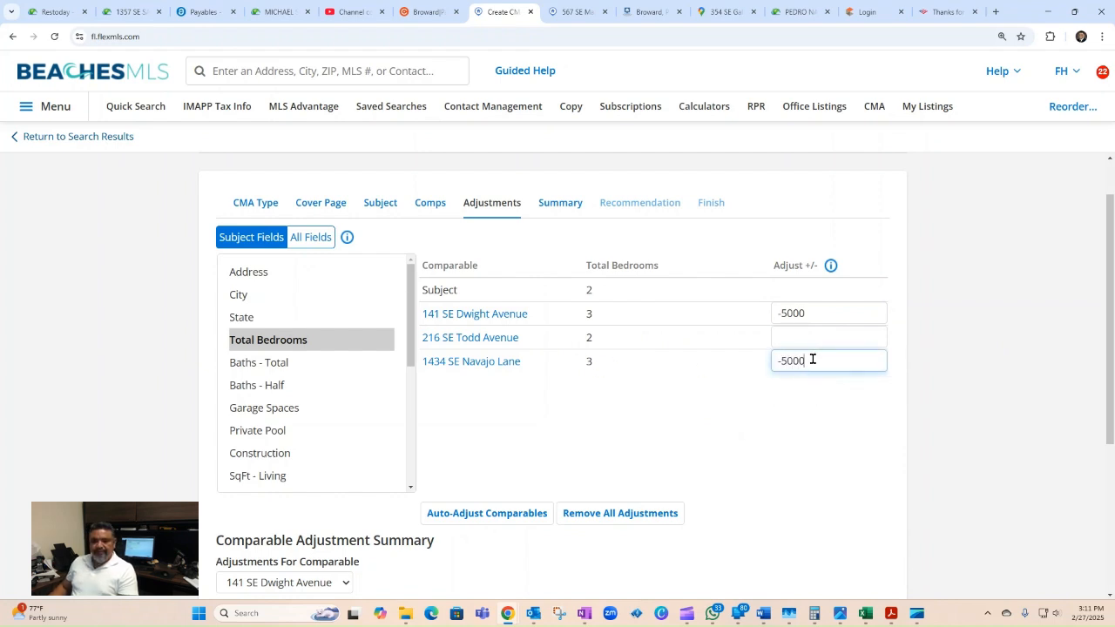
click(751, 443)
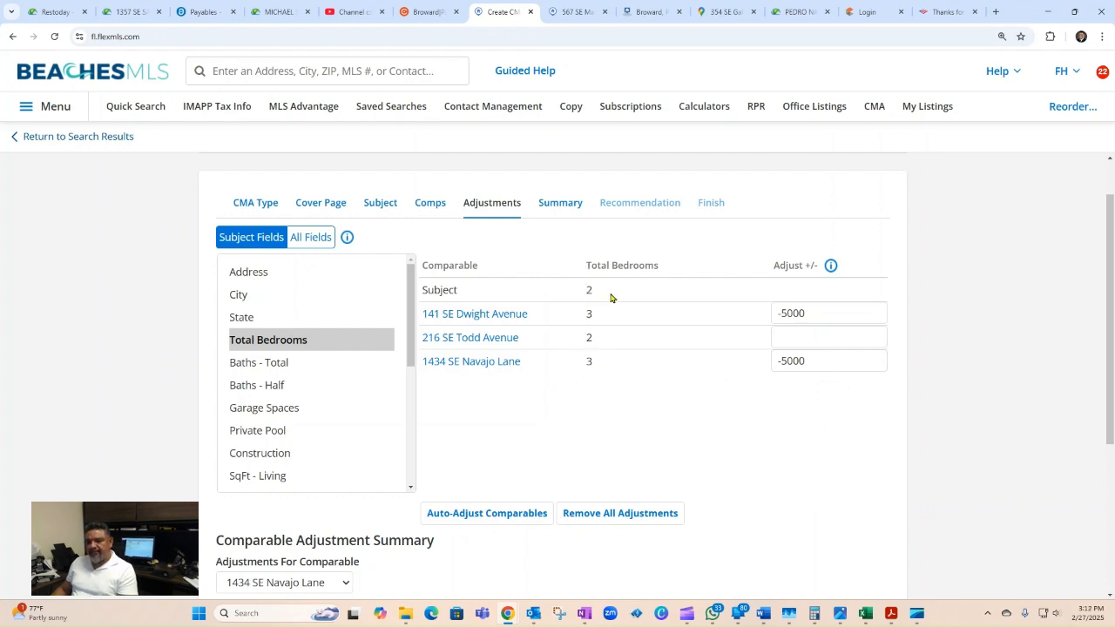
drag(595, 291, 449, 288)
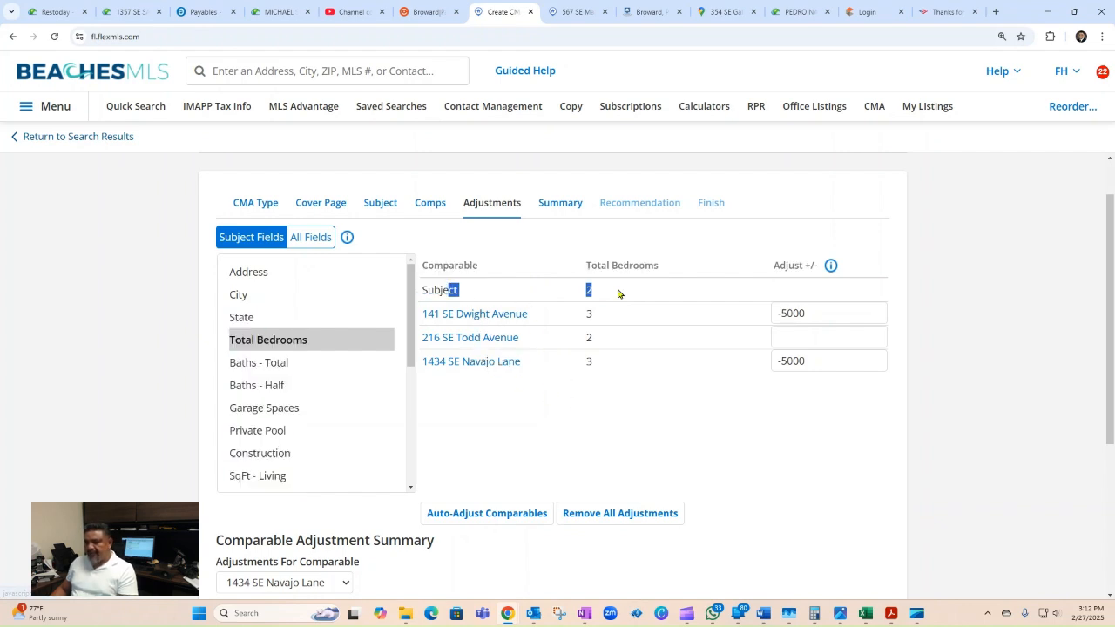
click(627, 293)
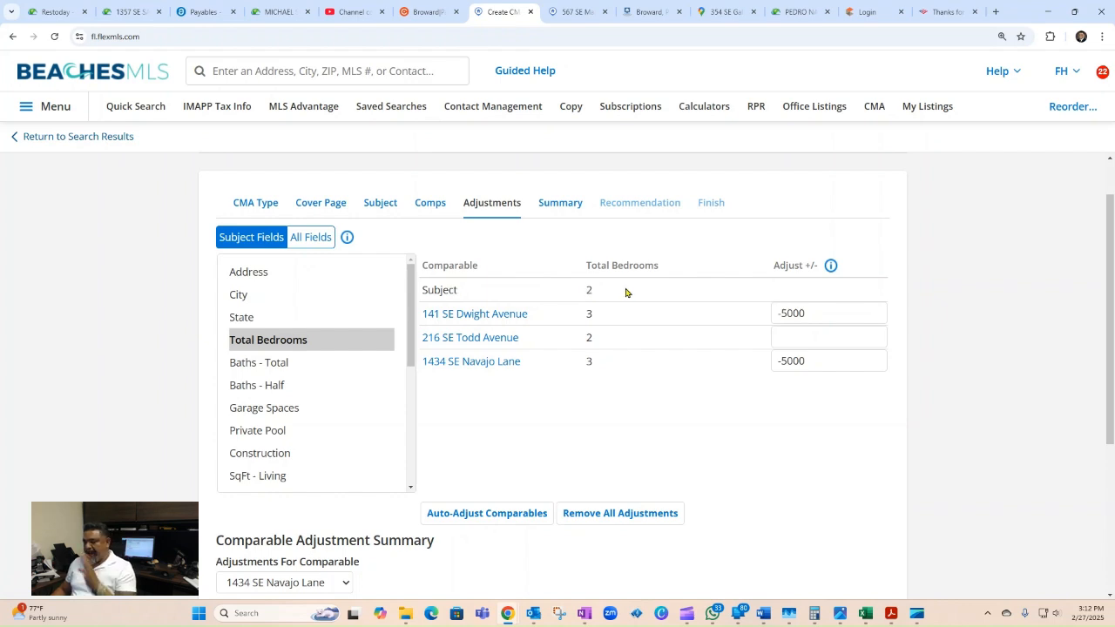
click(263, 365)
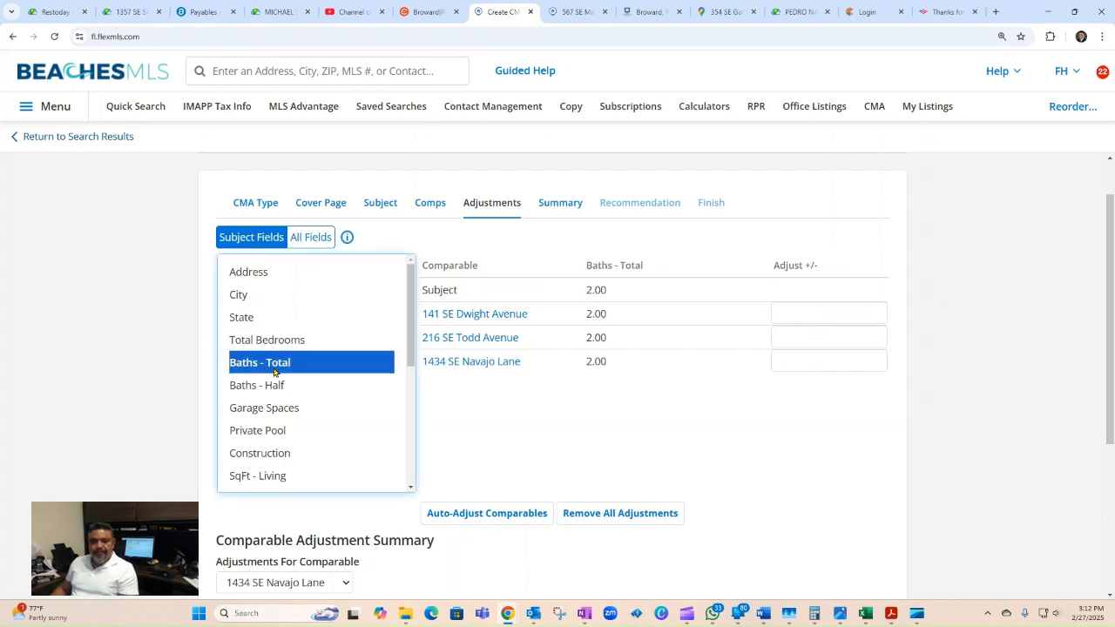
Step: Compare Baths - Half, Garage Spaces, Private Pool and Construction across subject and comps
click(288, 388)
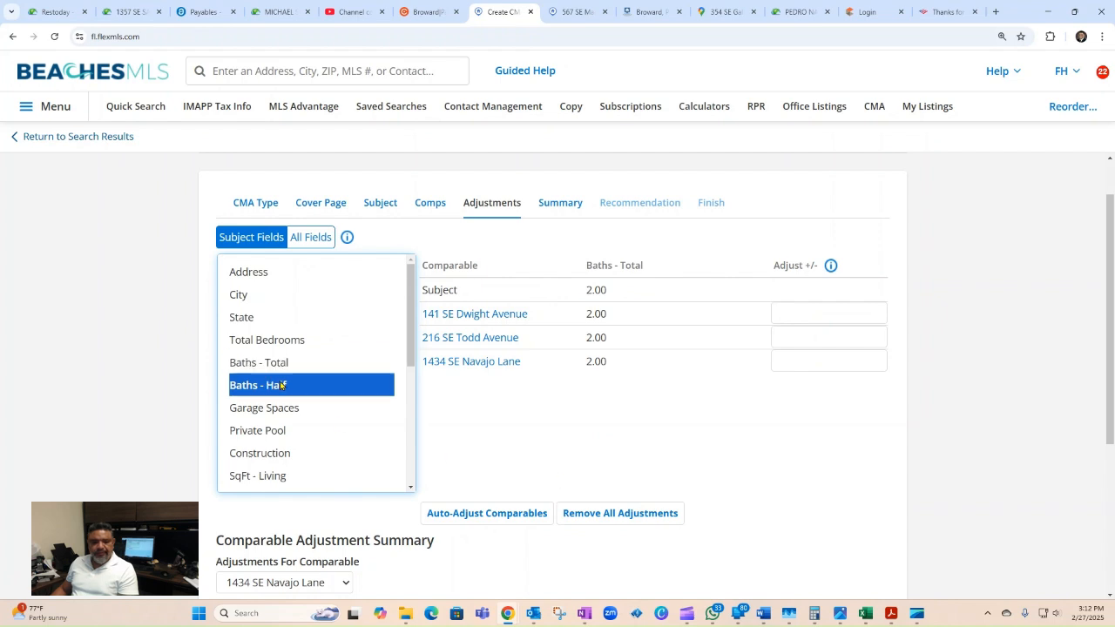
scroll(284, 455, down, 3)
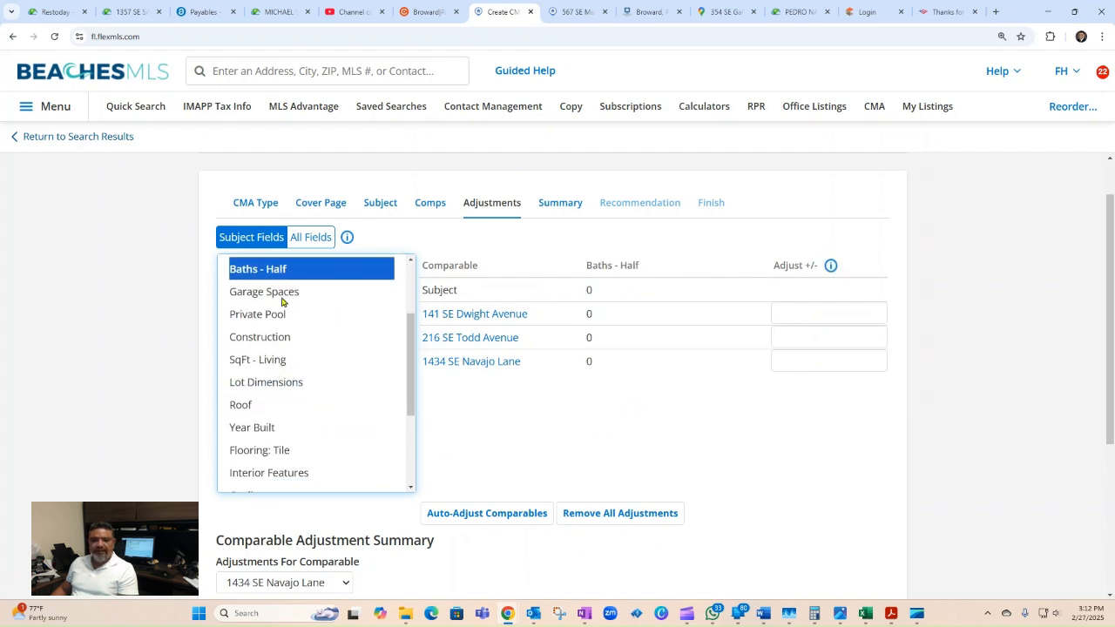
click(274, 296)
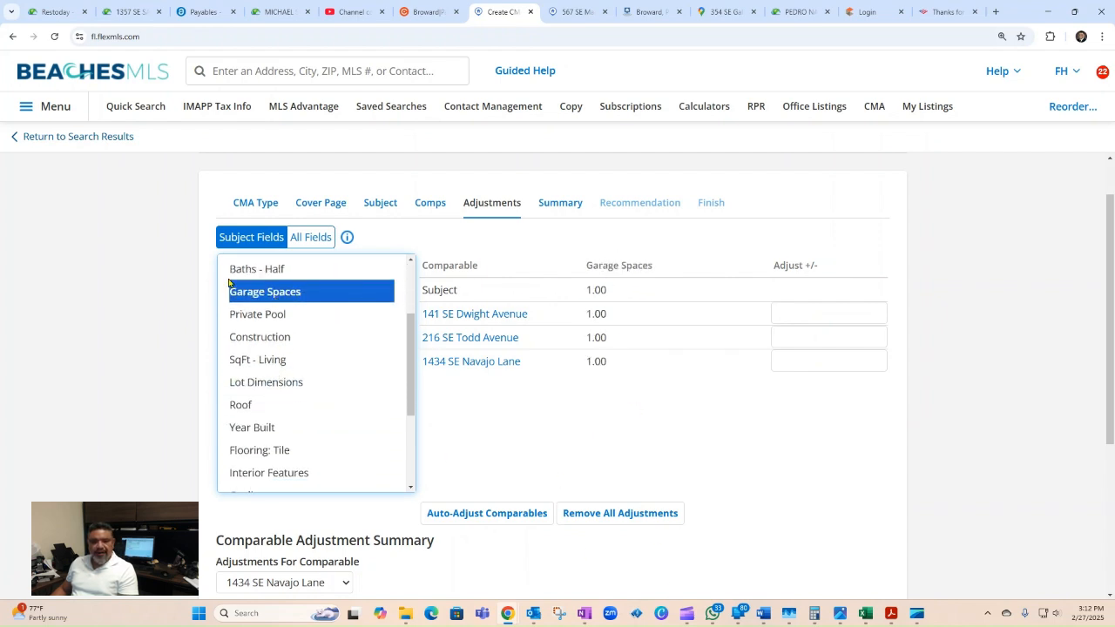
click(250, 316)
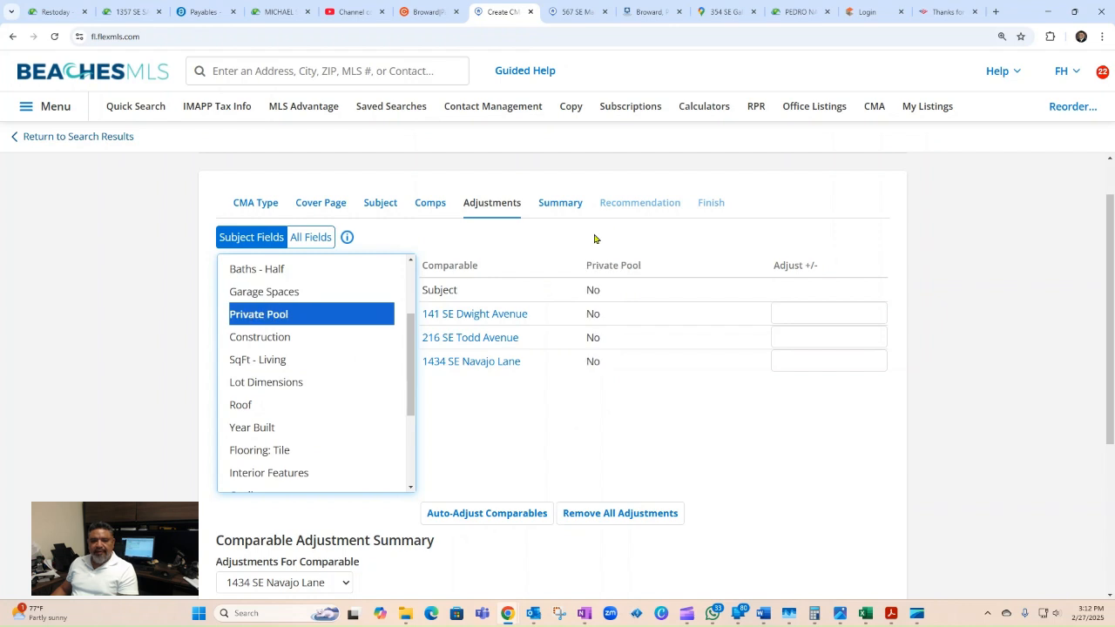
click(267, 338)
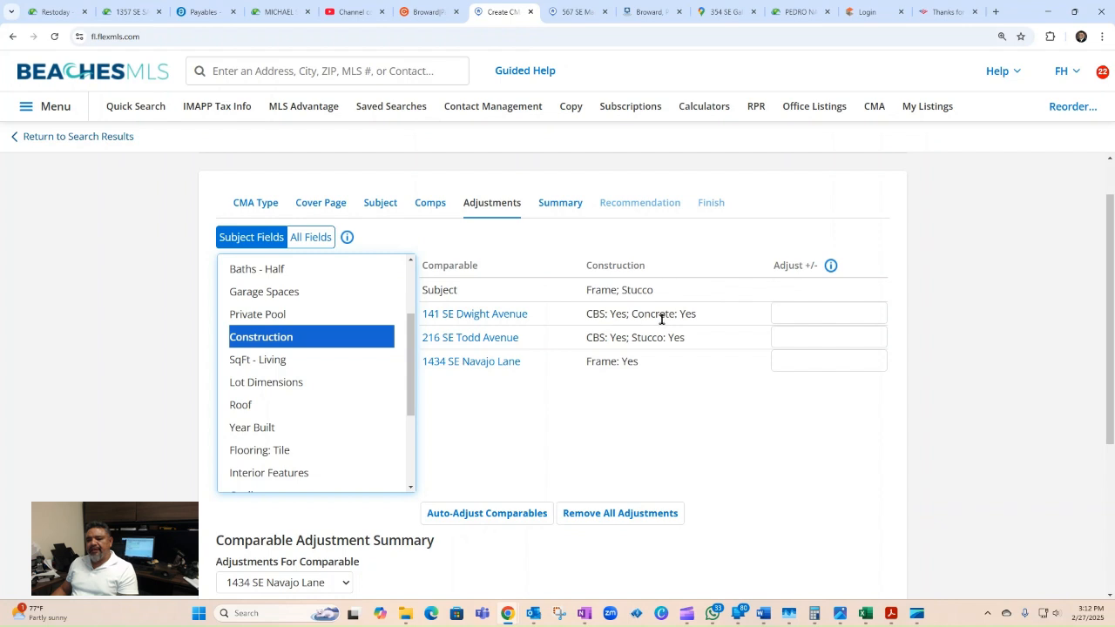
click(799, 312)
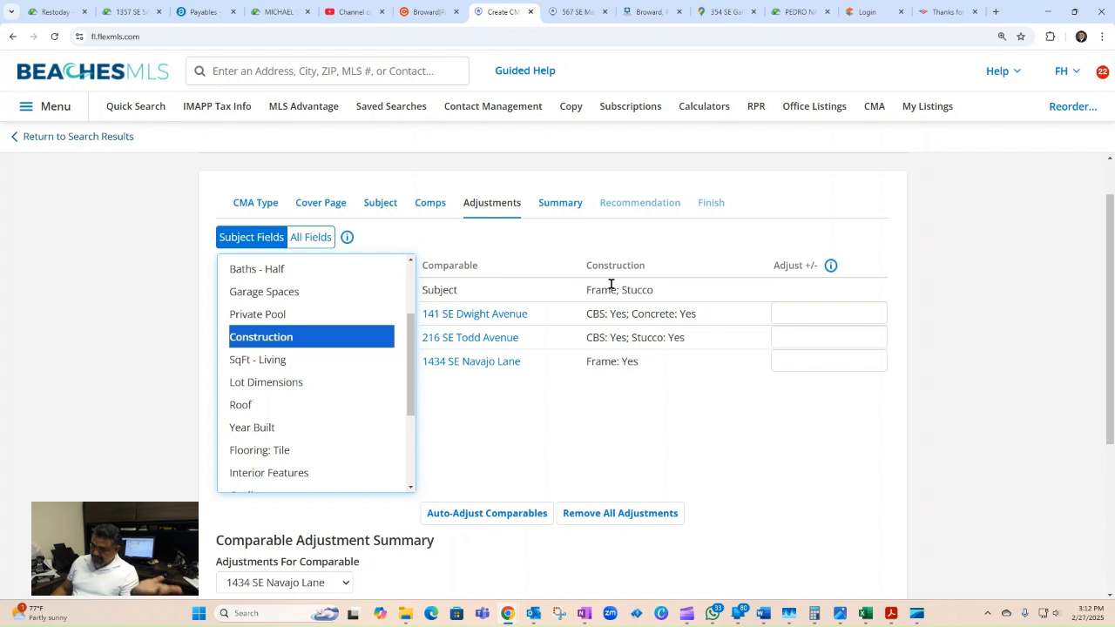
click(798, 307)
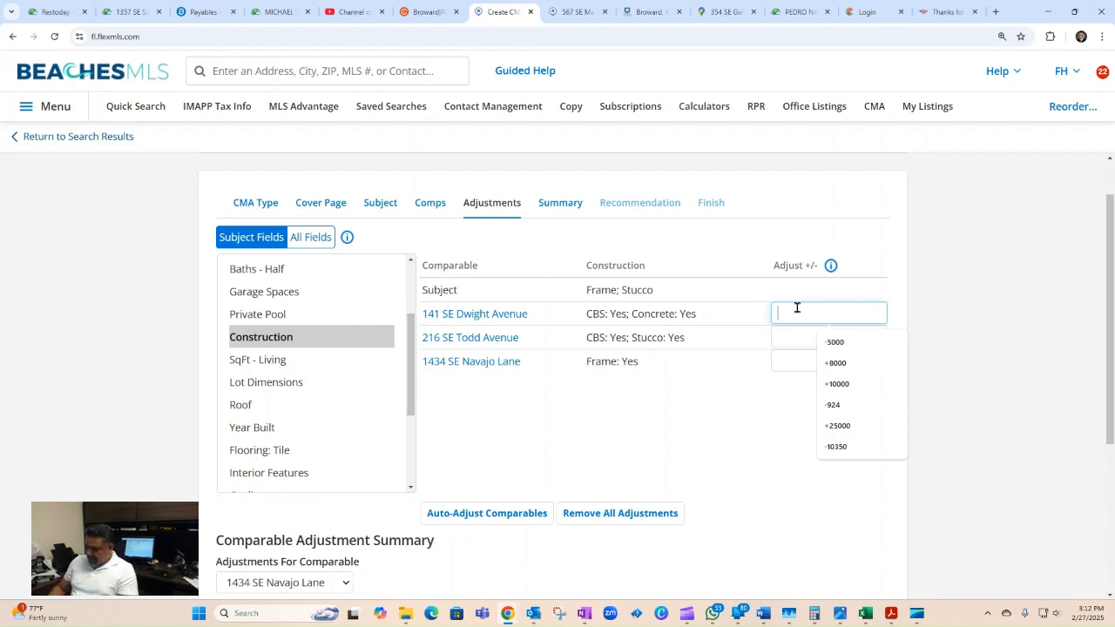
text(-7500)
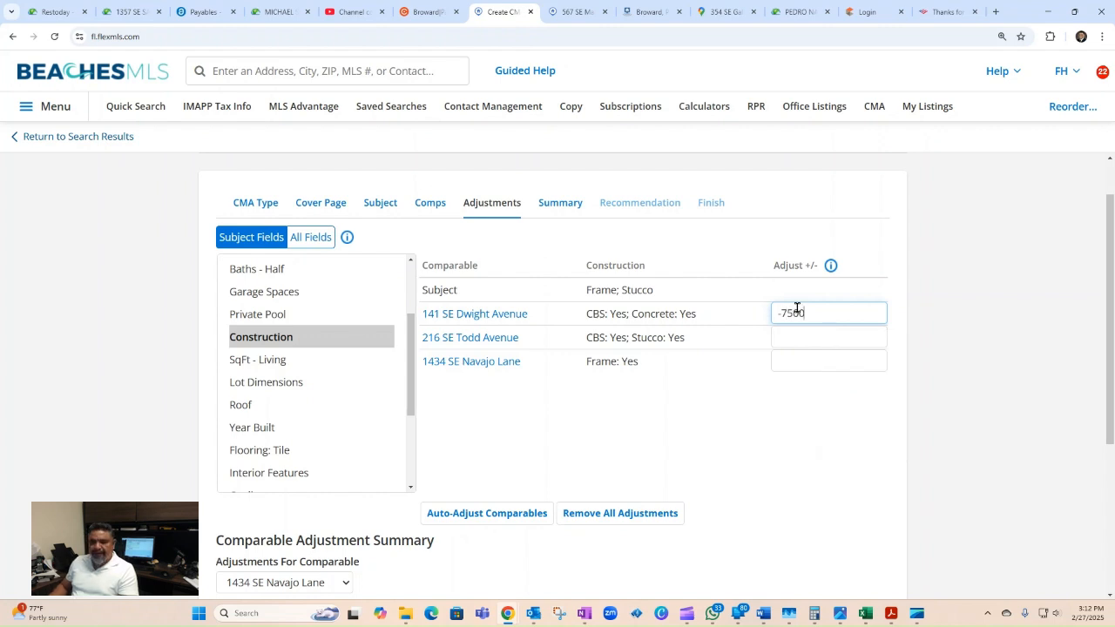
click(809, 403)
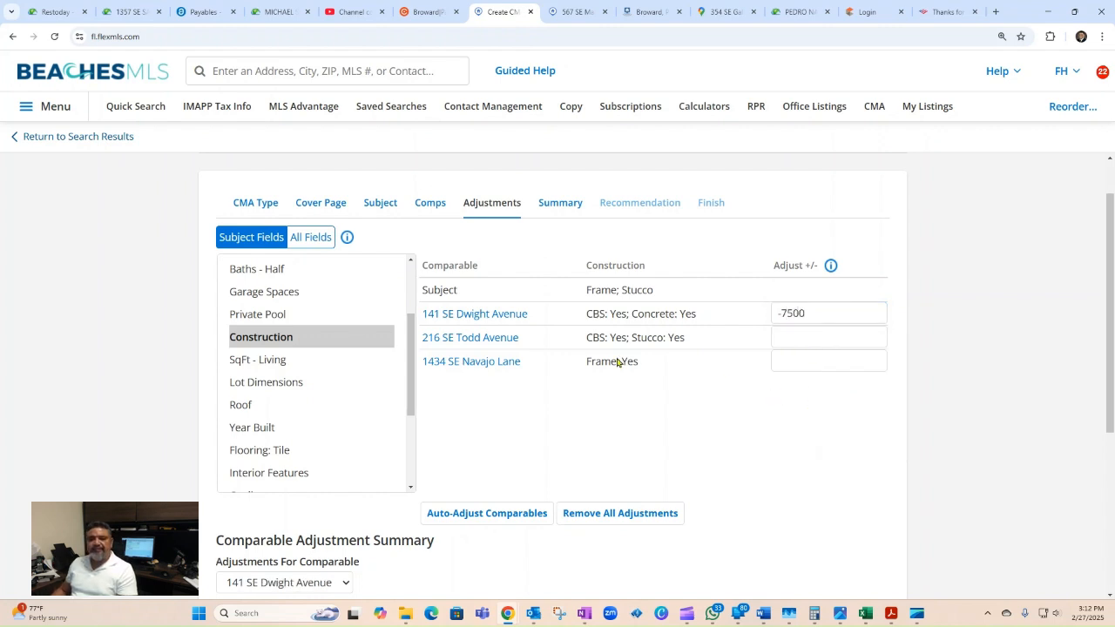
click(792, 341)
text(-7500)
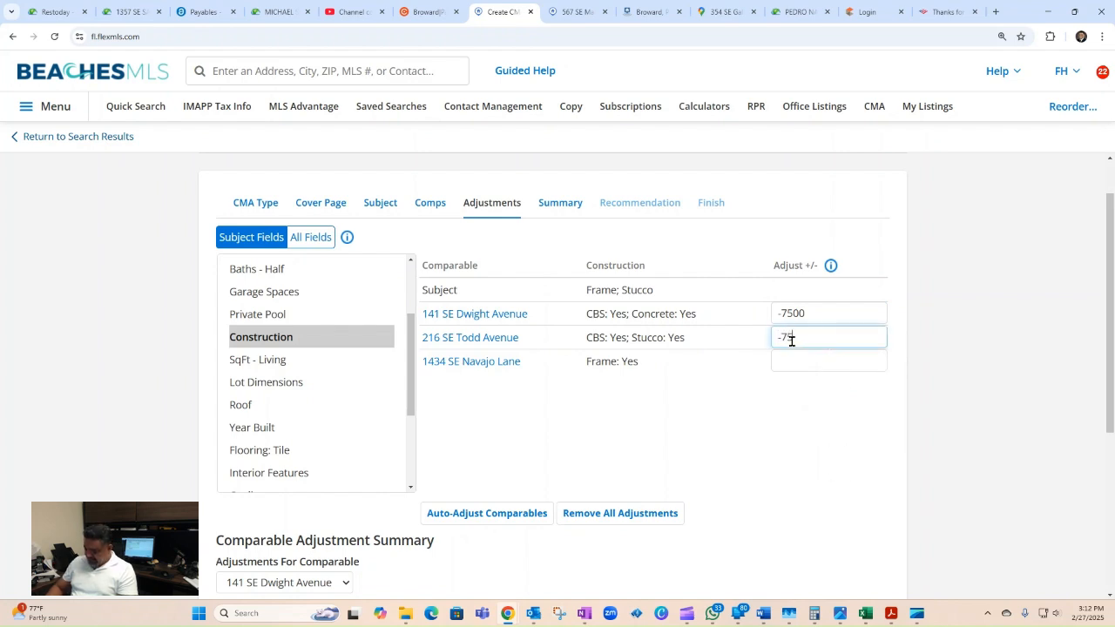
click(745, 444)
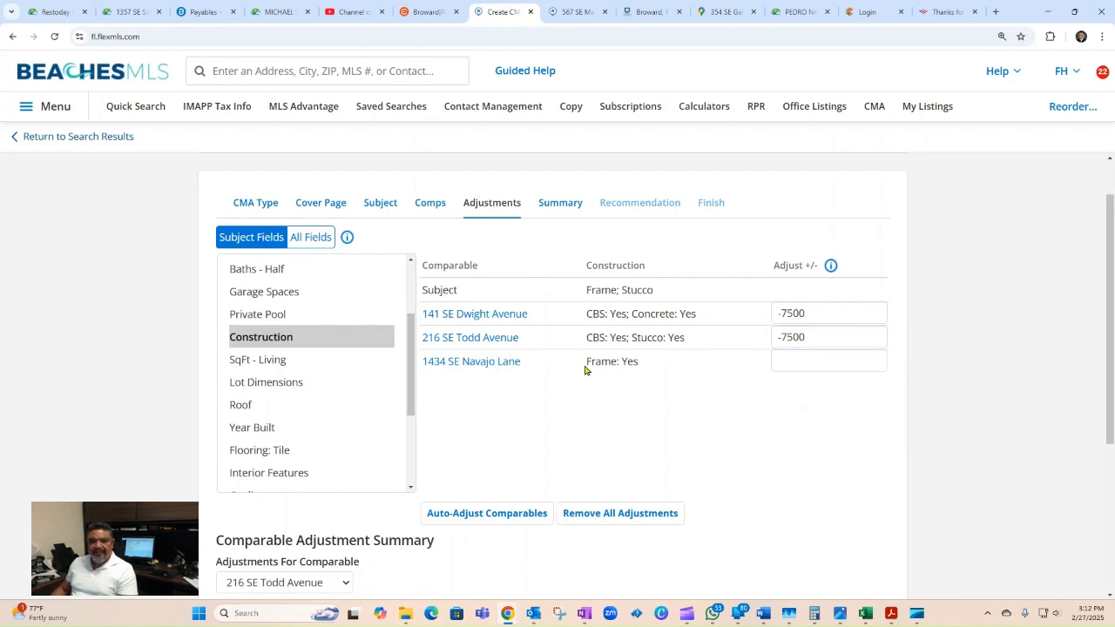
Step: Compare SqFt - Living and open each comparable's listing in its own tab
click(270, 361)
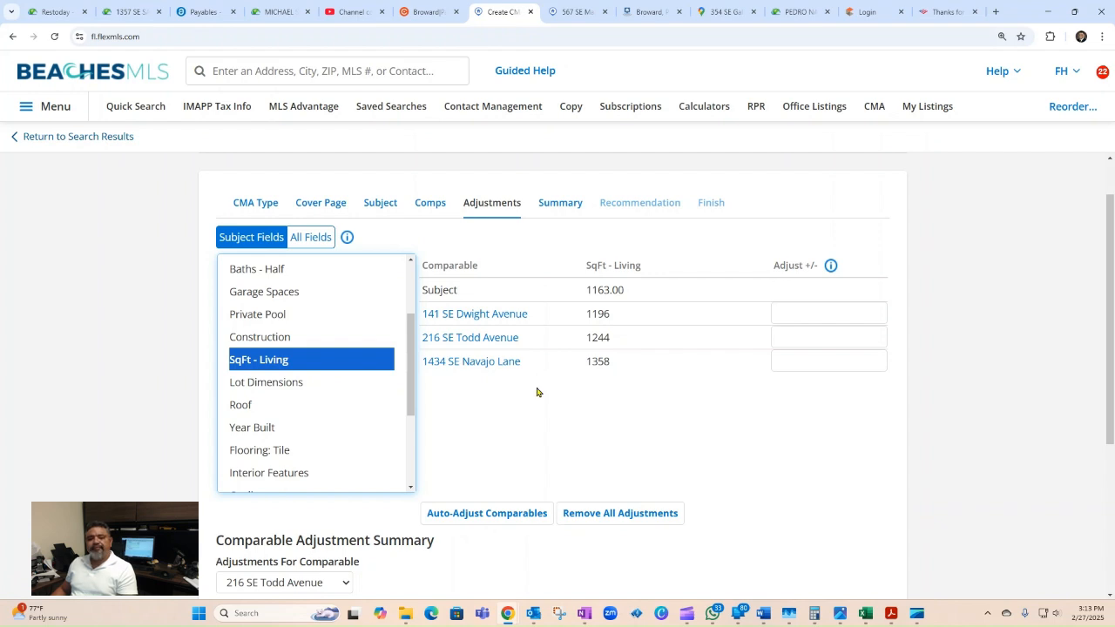
click(497, 366)
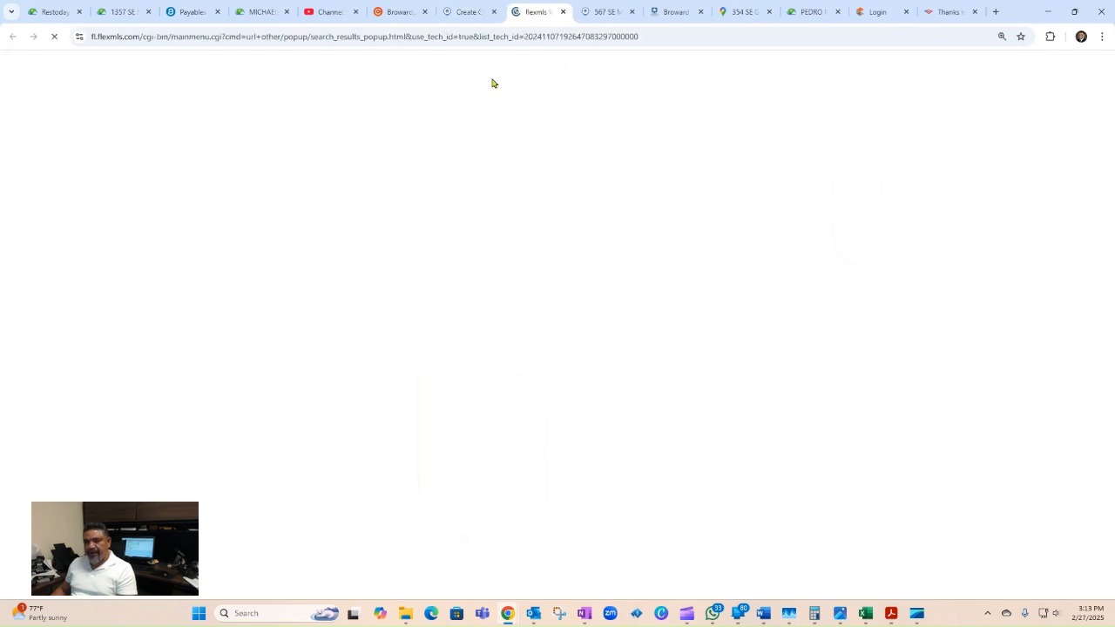
click(466, 14)
click(475, 336)
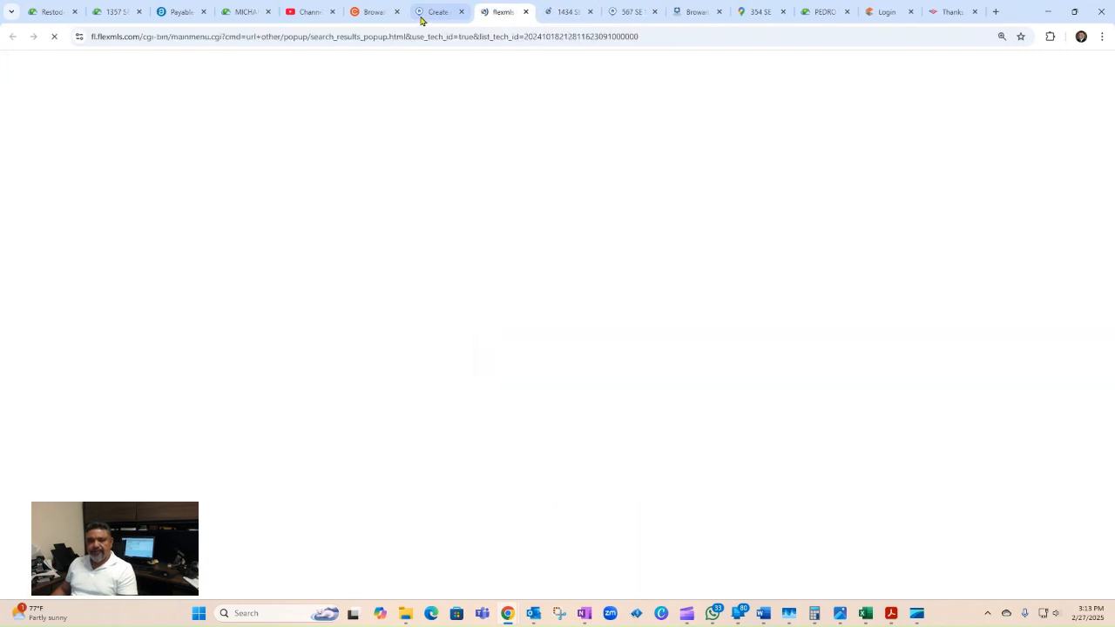
click(421, 17)
click(476, 322)
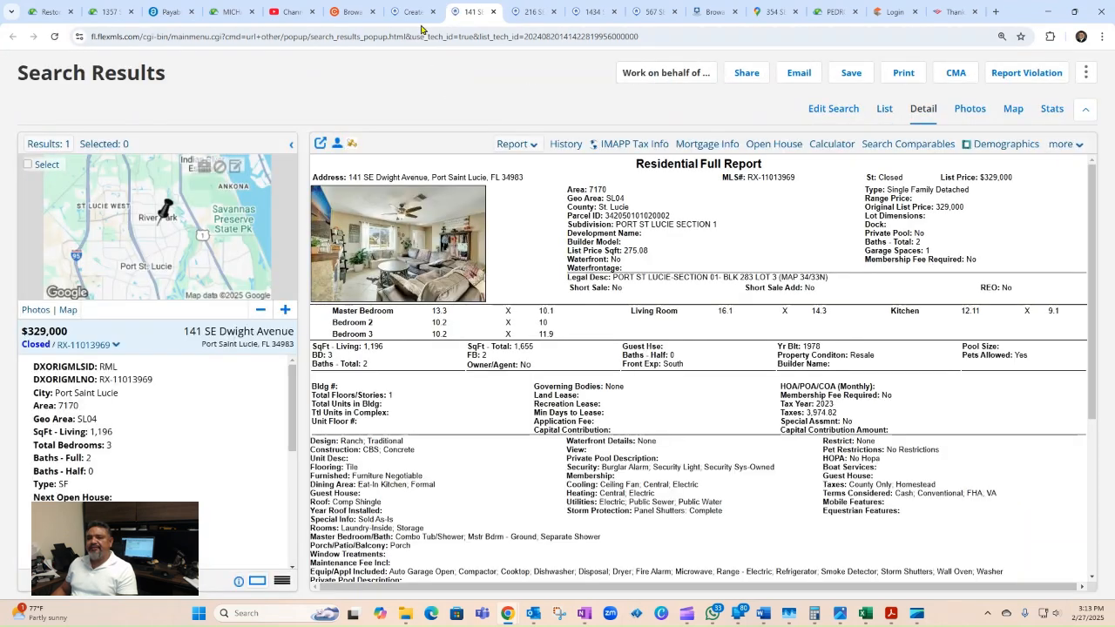
click(411, 11)
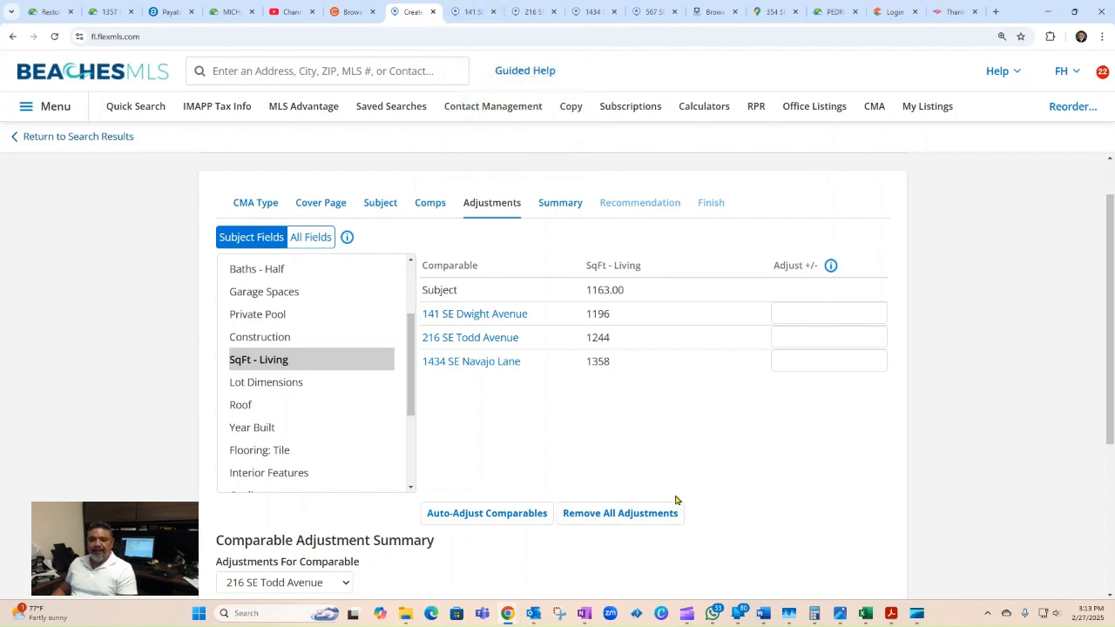
click(462, 12)
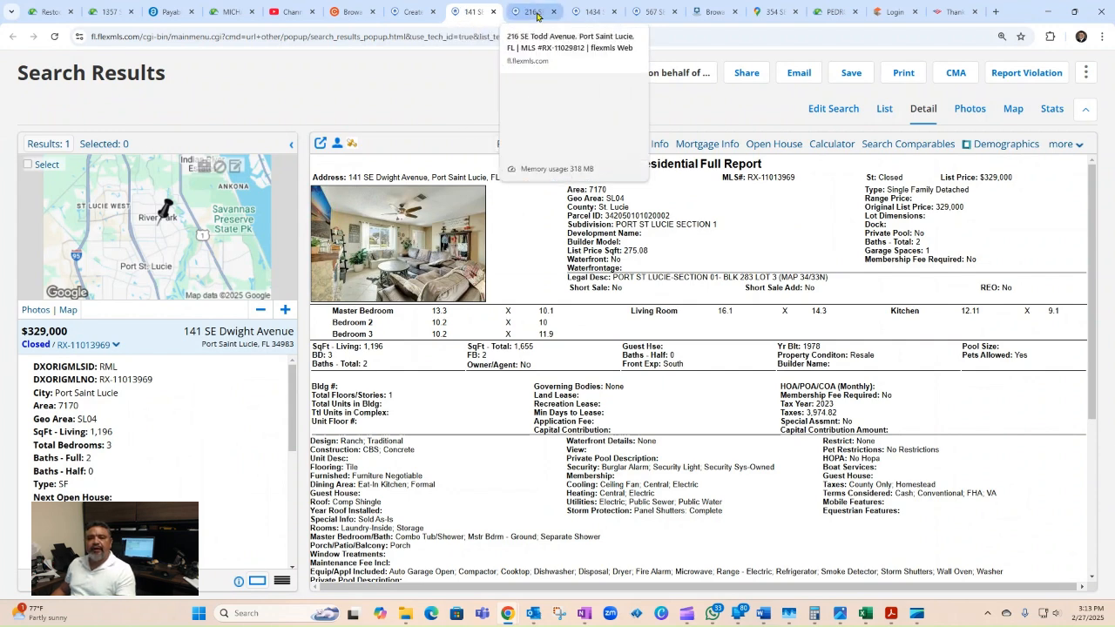
click(536, 12)
click(593, 12)
click(472, 12)
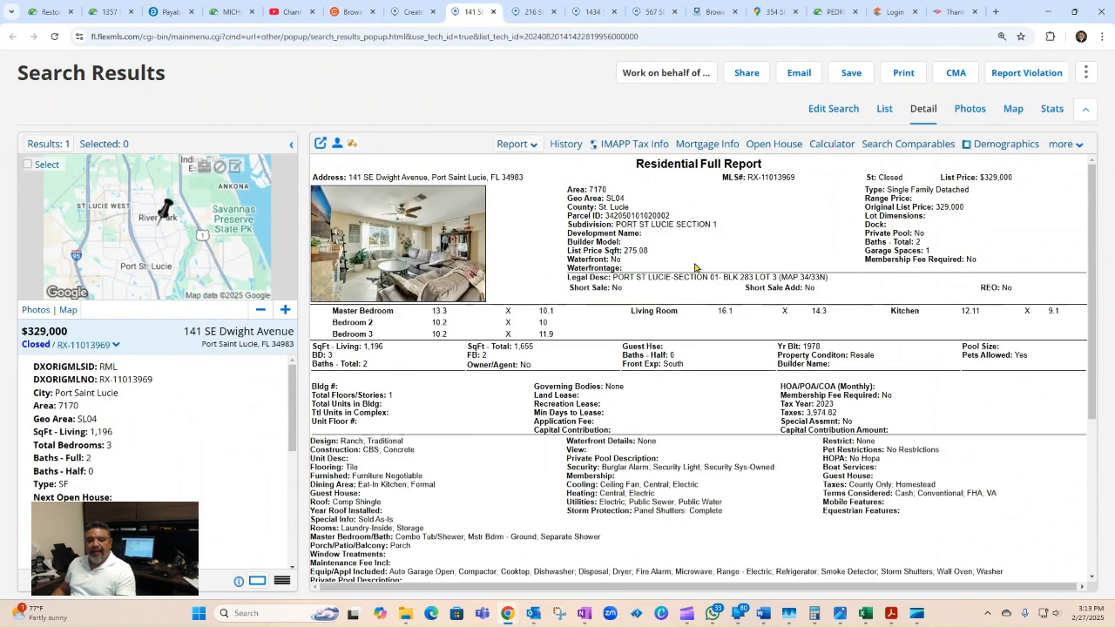
scroll(691, 264, down, 3)
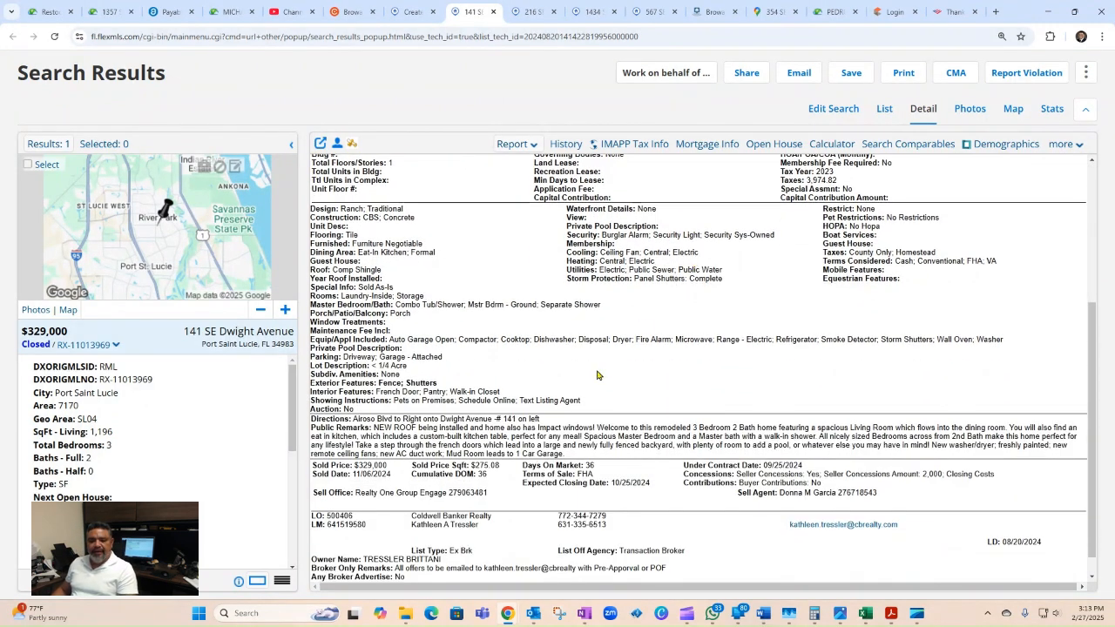
click(812, 615)
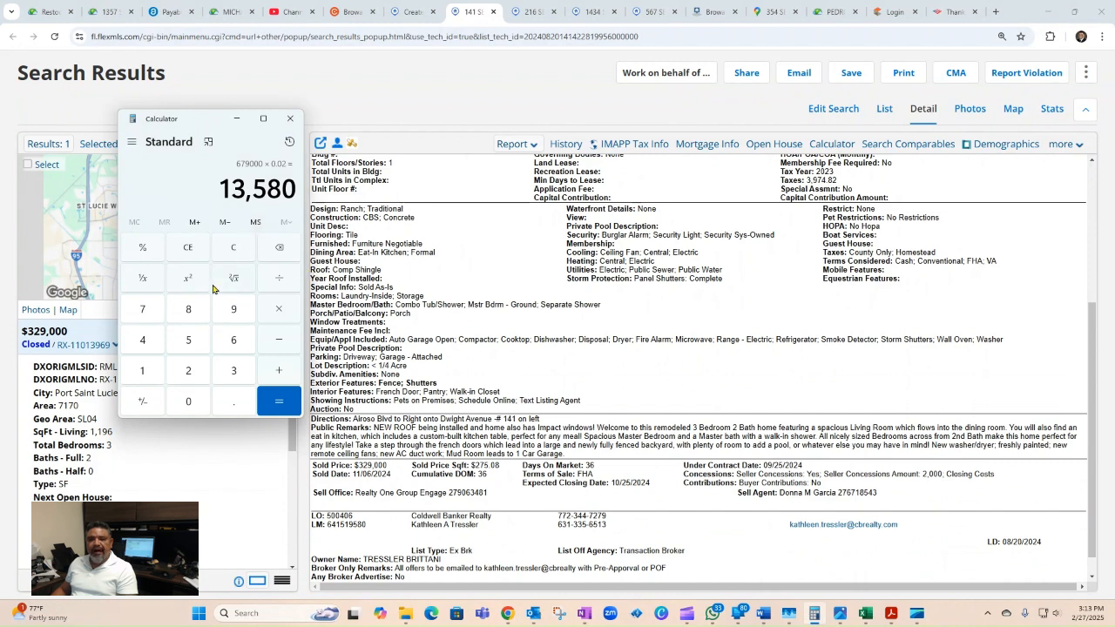
Step: Clear Calculator and start a running sum with Dwight Avenue's 275.08 per square foot
click(185, 250)
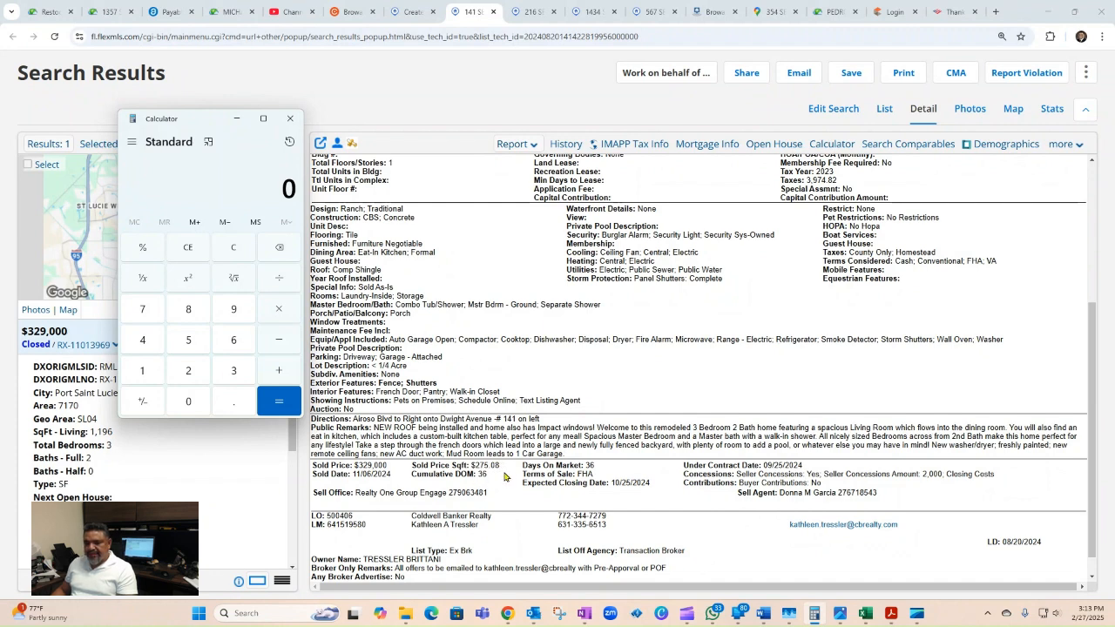
click(189, 373)
click(147, 305)
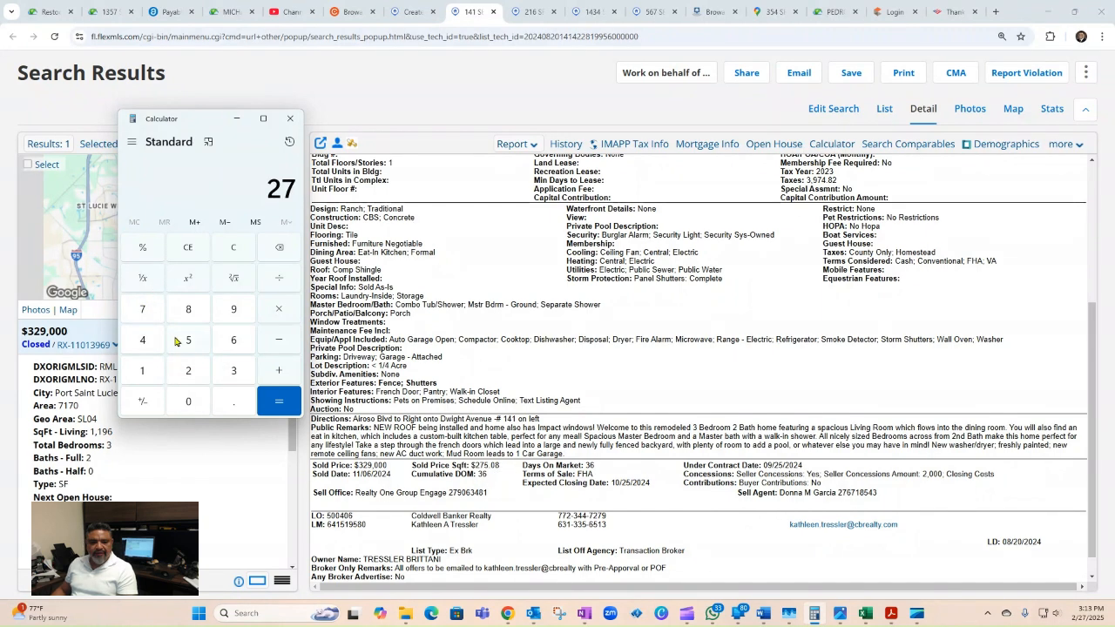
click(177, 341)
click(230, 406)
click(189, 314)
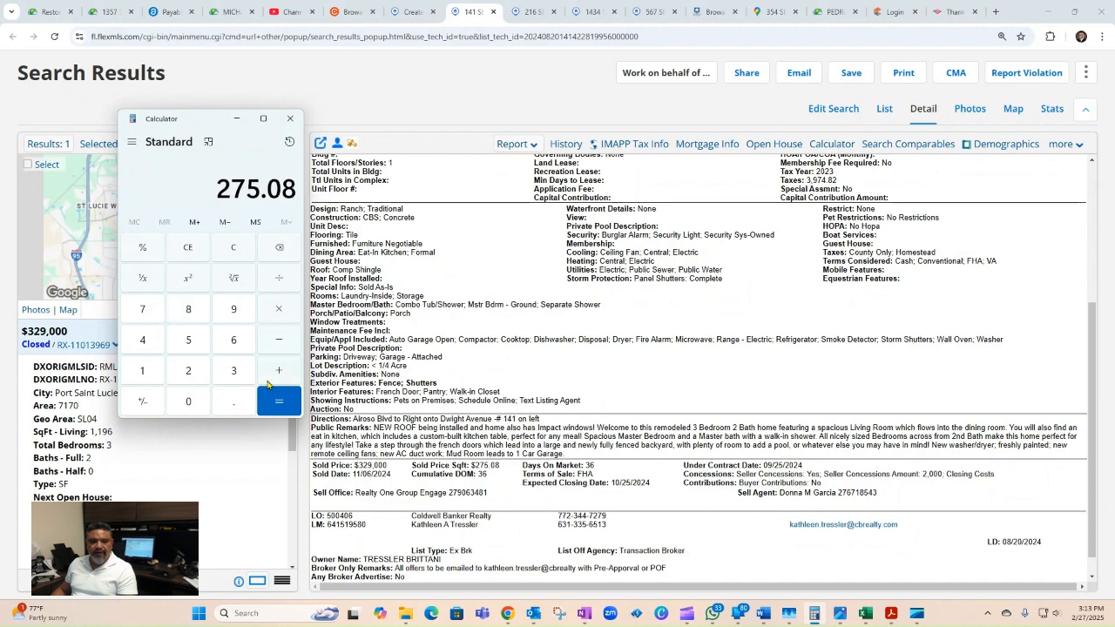
click(279, 373)
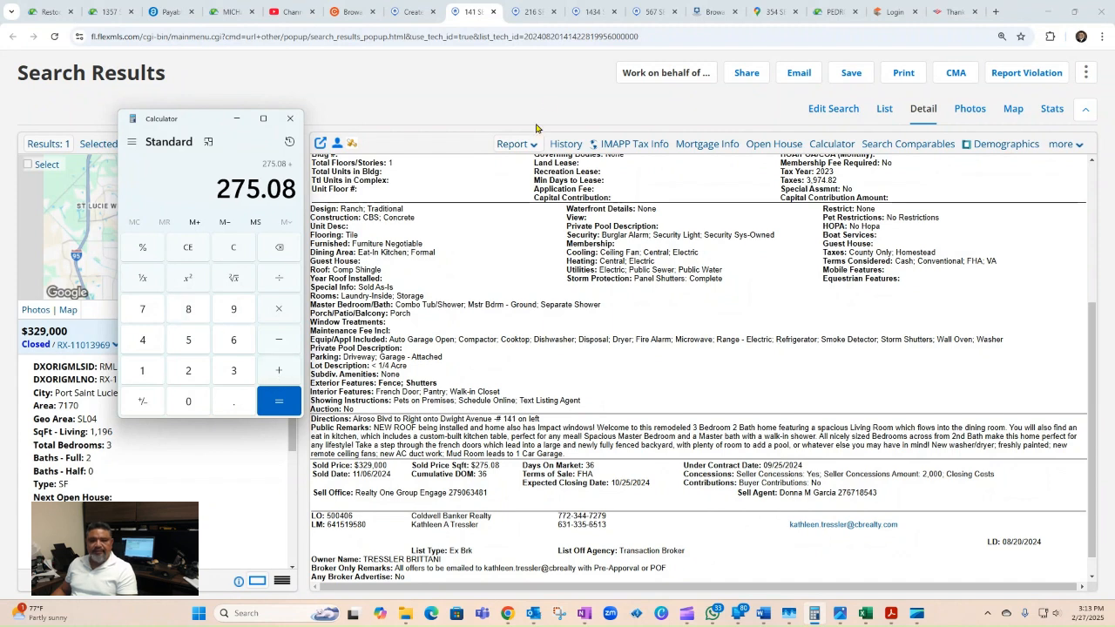
Step: Check the Todd Avenue listing and add its 253.22 per square foot to the sum
click(533, 12)
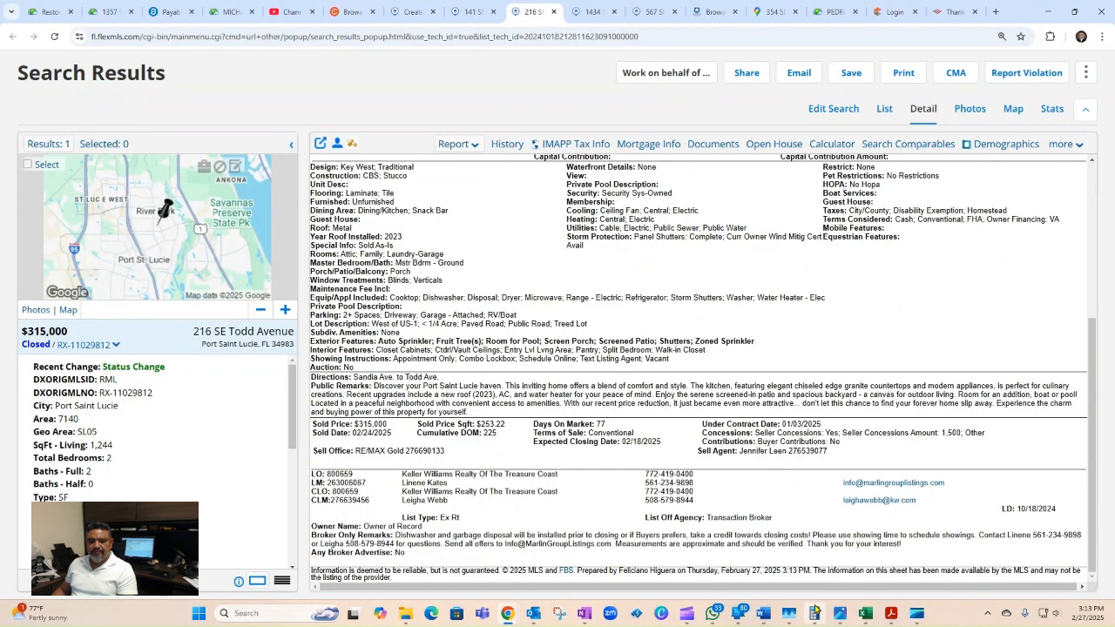
click(815, 611)
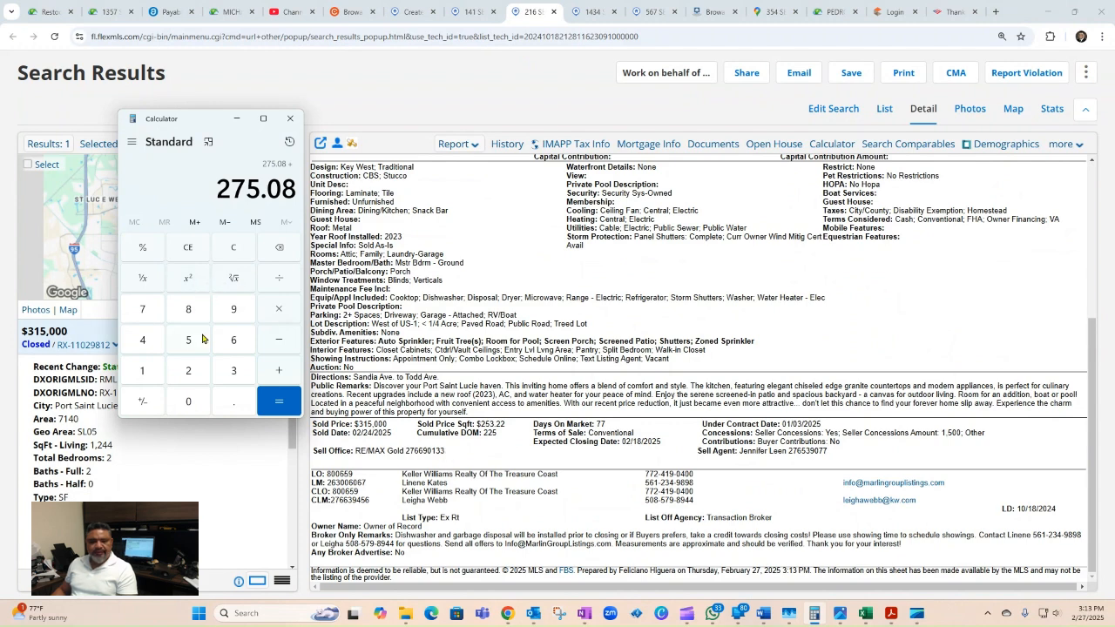
click(192, 368)
click(190, 343)
click(229, 375)
click(233, 403)
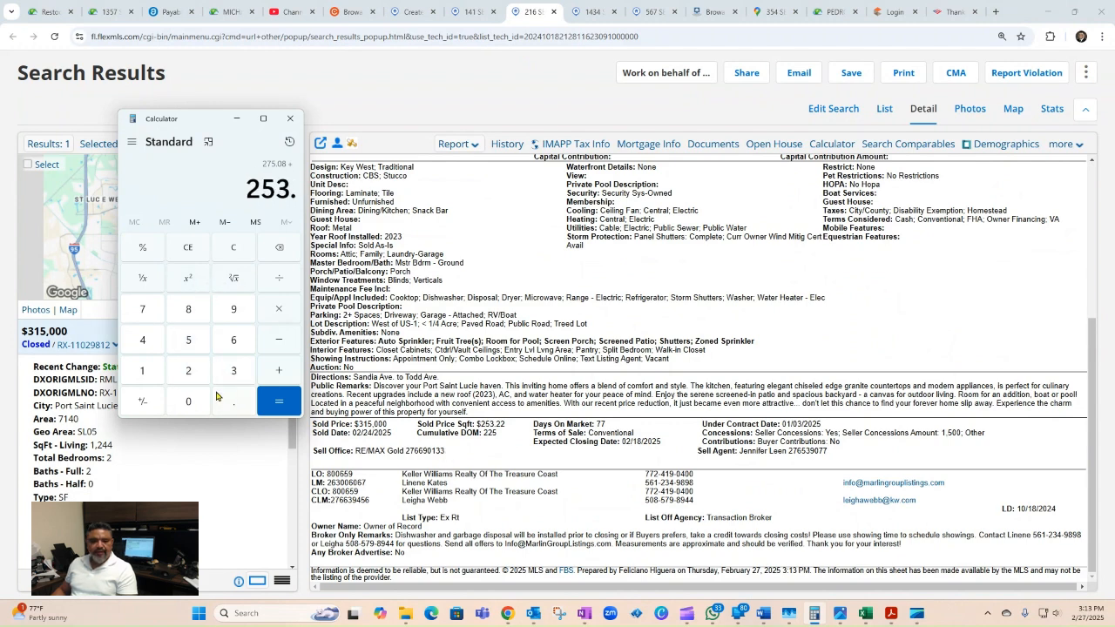
click(198, 376)
click(199, 374)
click(270, 406)
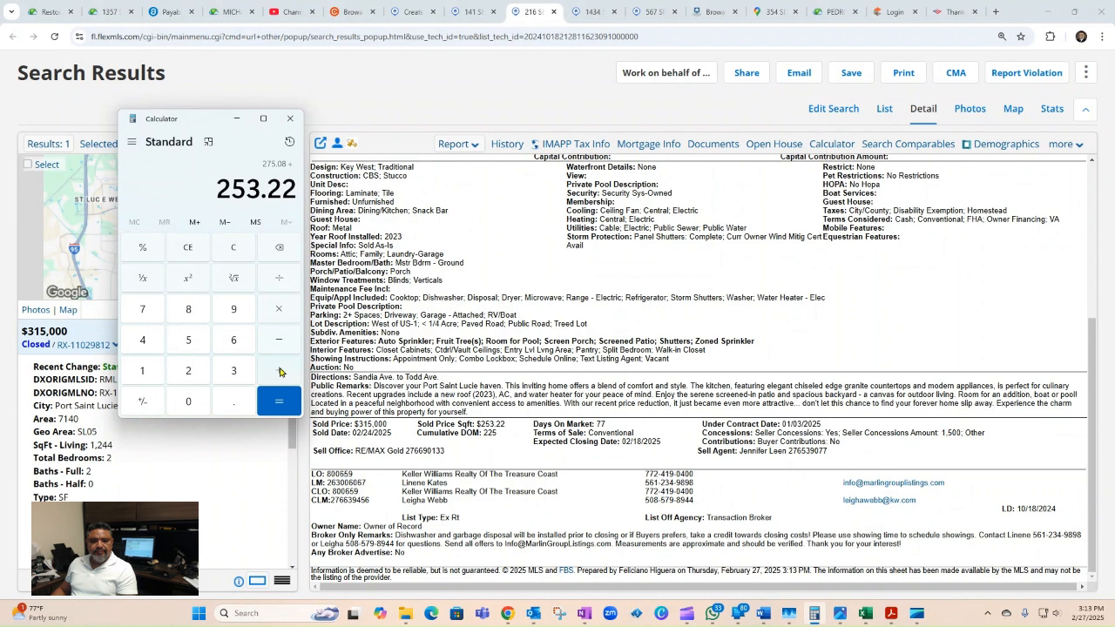
Step: Check the Navajo Lane listing and add its 239.32, bringing the total to 767.62
click(594, 11)
scroll(589, 298, down, 3)
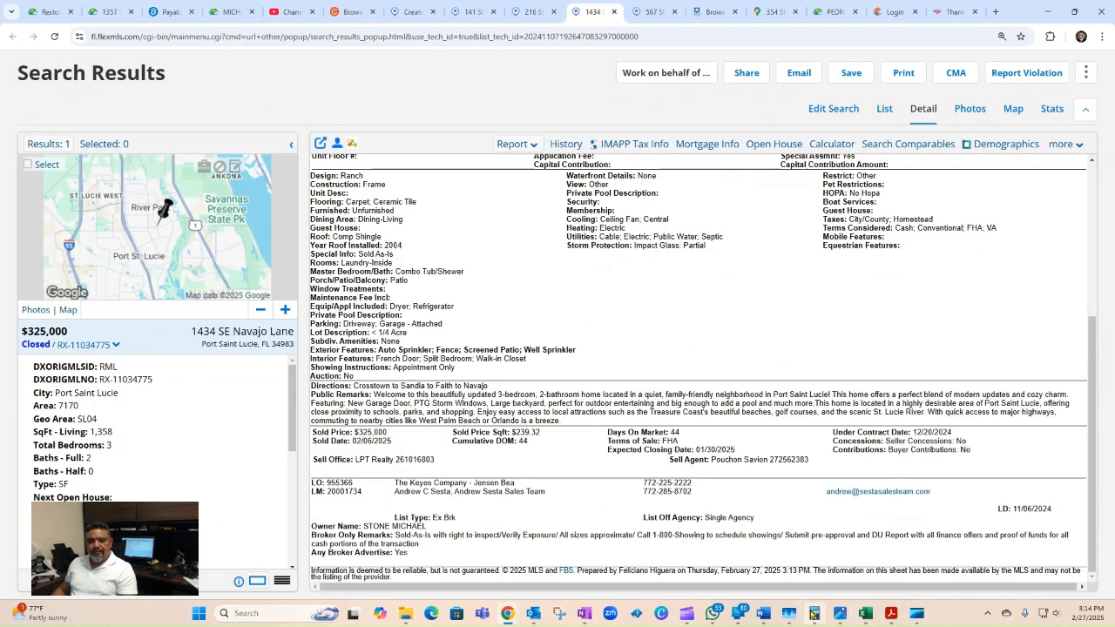
click(814, 613)
click(190, 371)
click(234, 370)
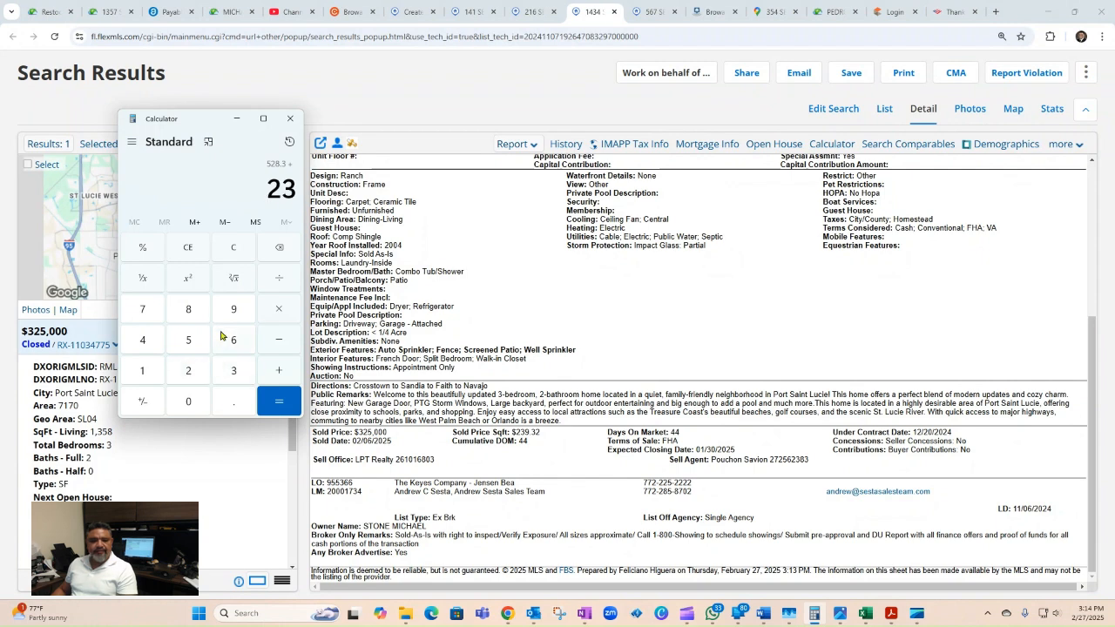
click(233, 310)
click(231, 402)
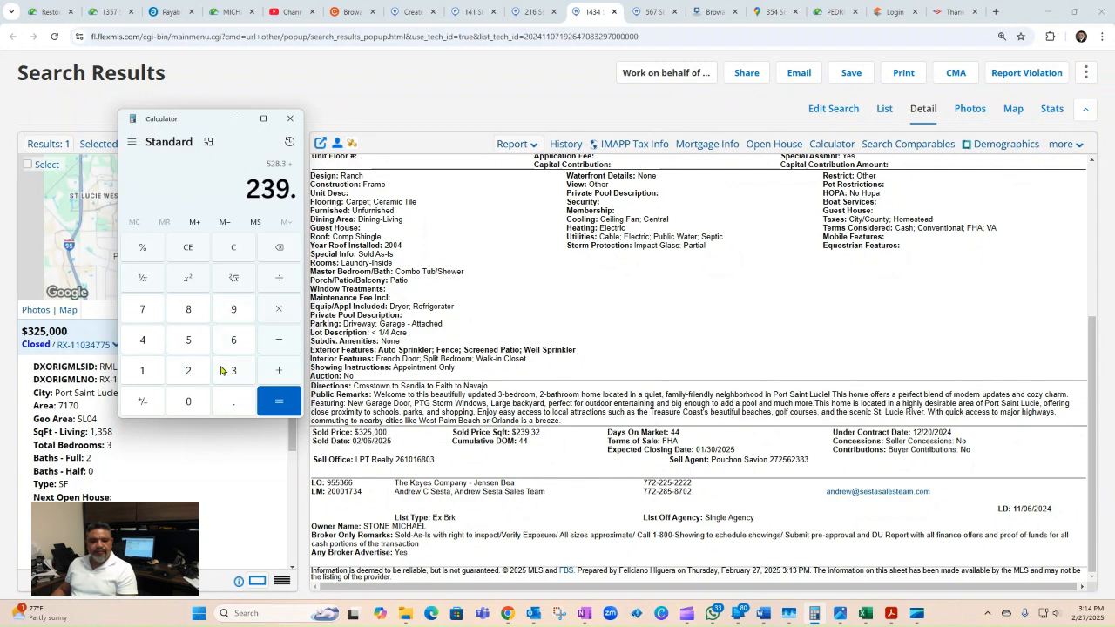
click(234, 371)
click(188, 370)
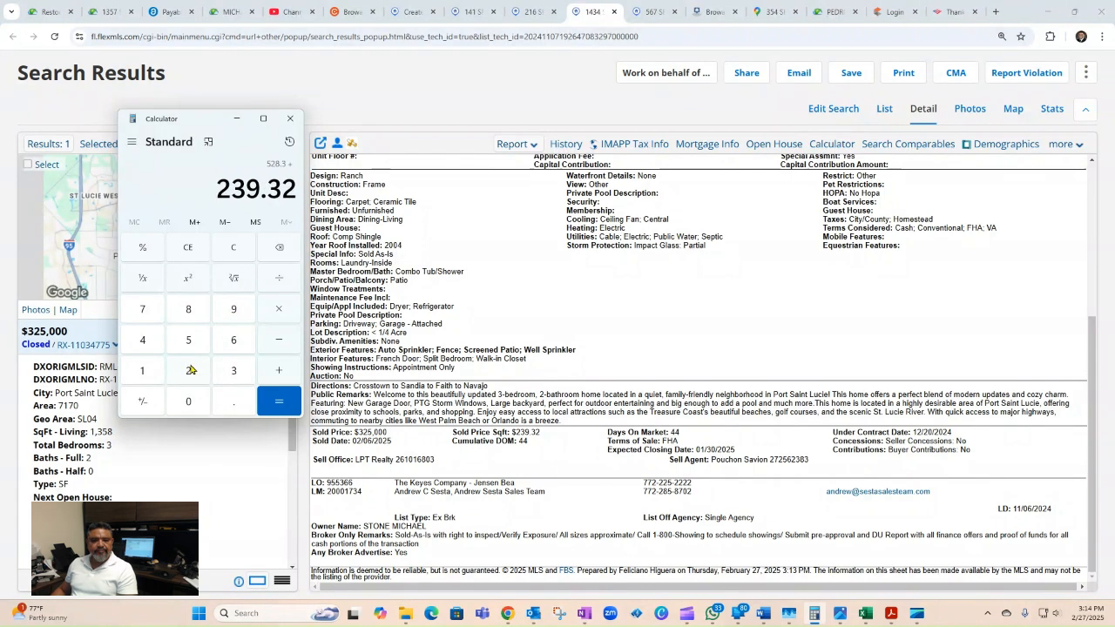
click(278, 402)
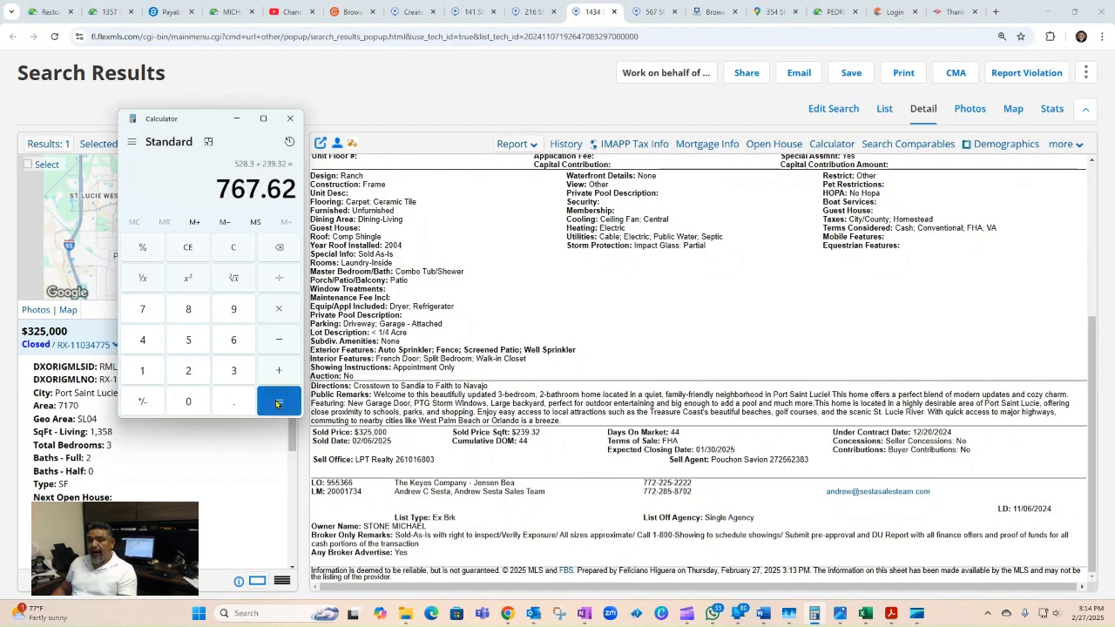
Step: Divide the 767.62 total by 3 for a 255.87 average price per square foot
key(plus)
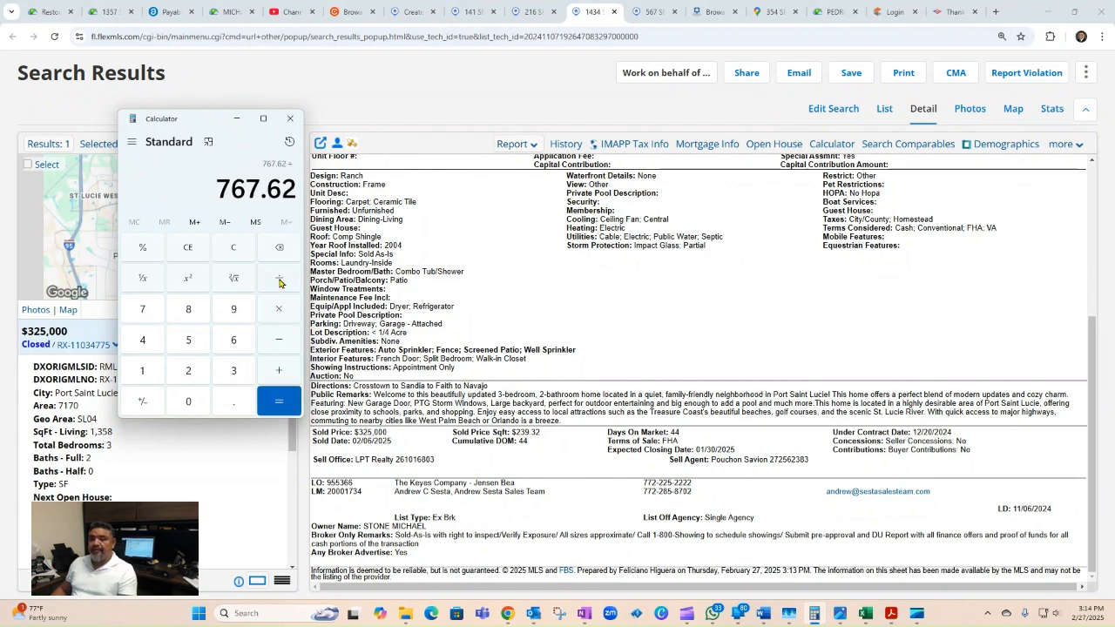
click(233, 373)
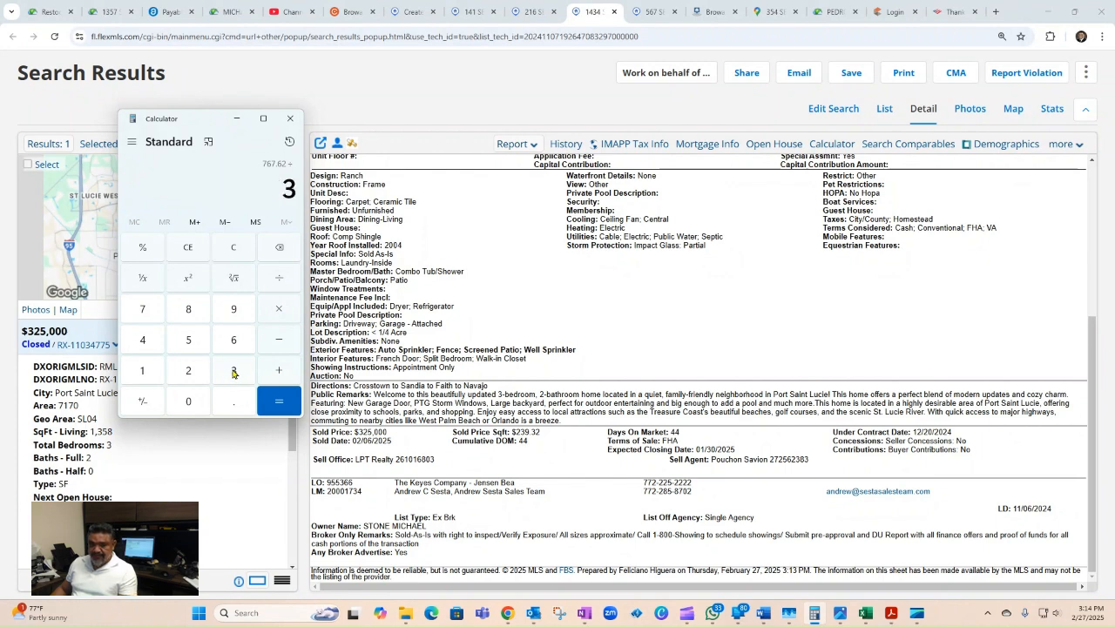
click(279, 399)
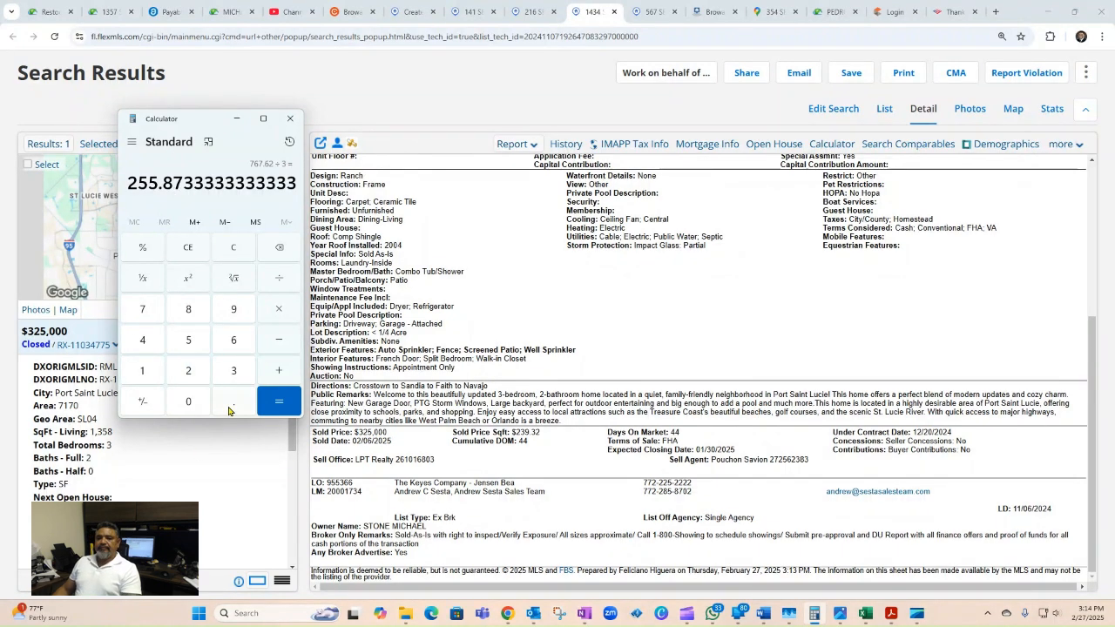
Step: Take 40% of the average (102.35), then clear Calculator and return to CMA Adjustments
click(284, 315)
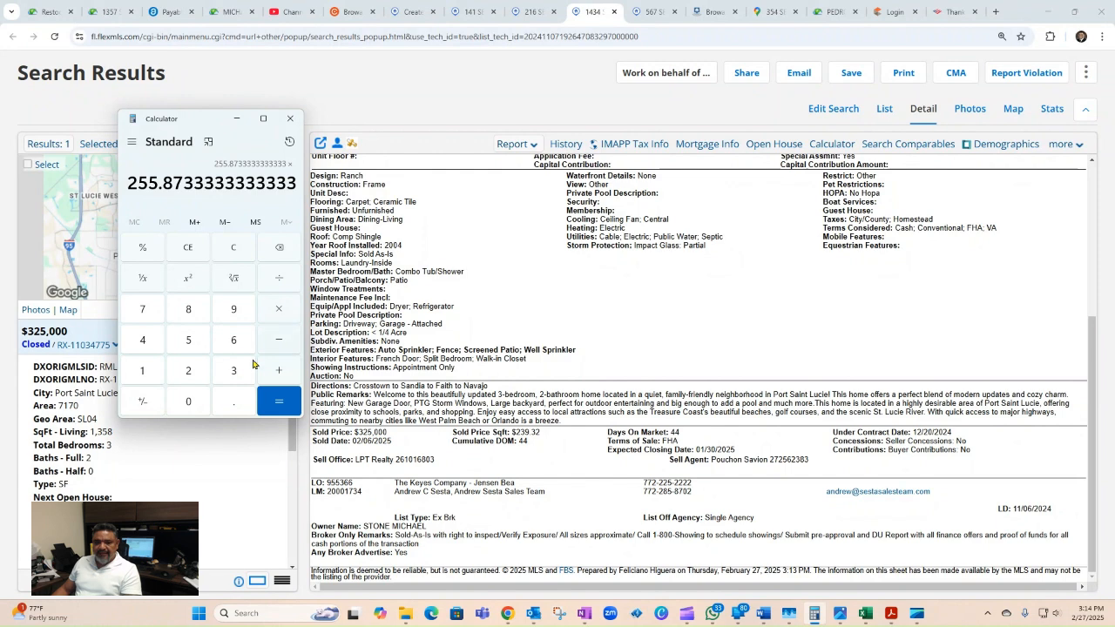
click(235, 406)
click(147, 342)
click(209, 409)
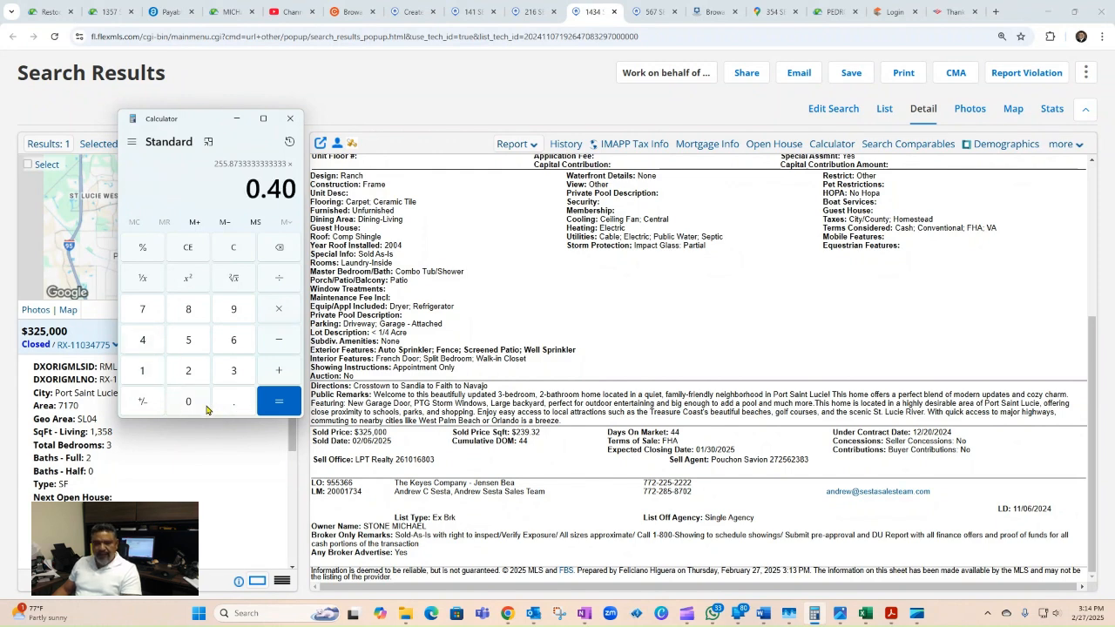
click(284, 399)
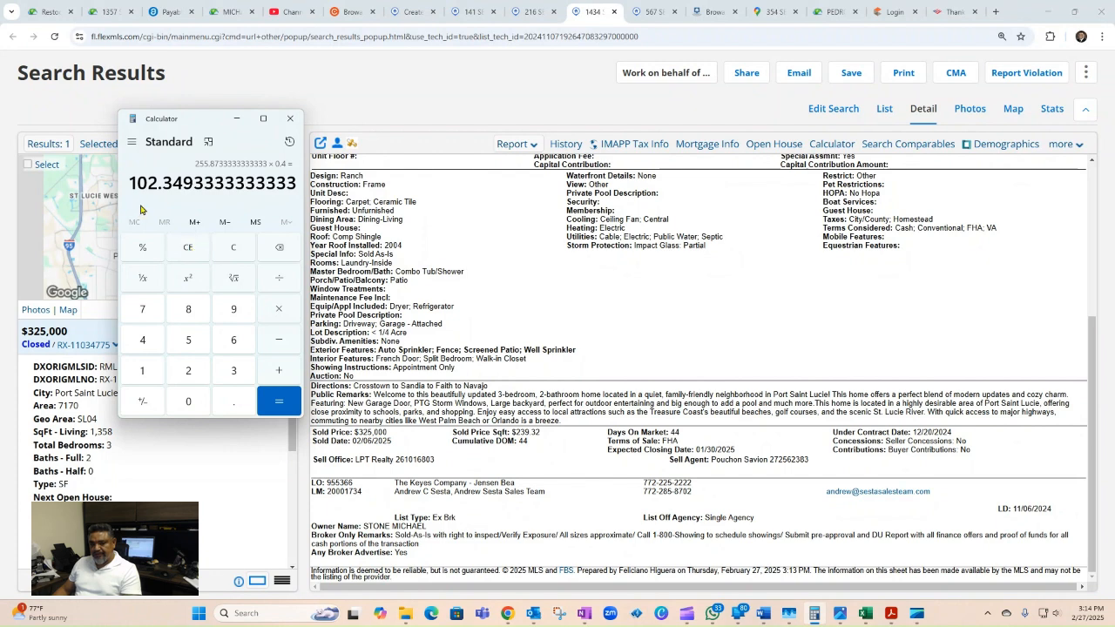
click(189, 248)
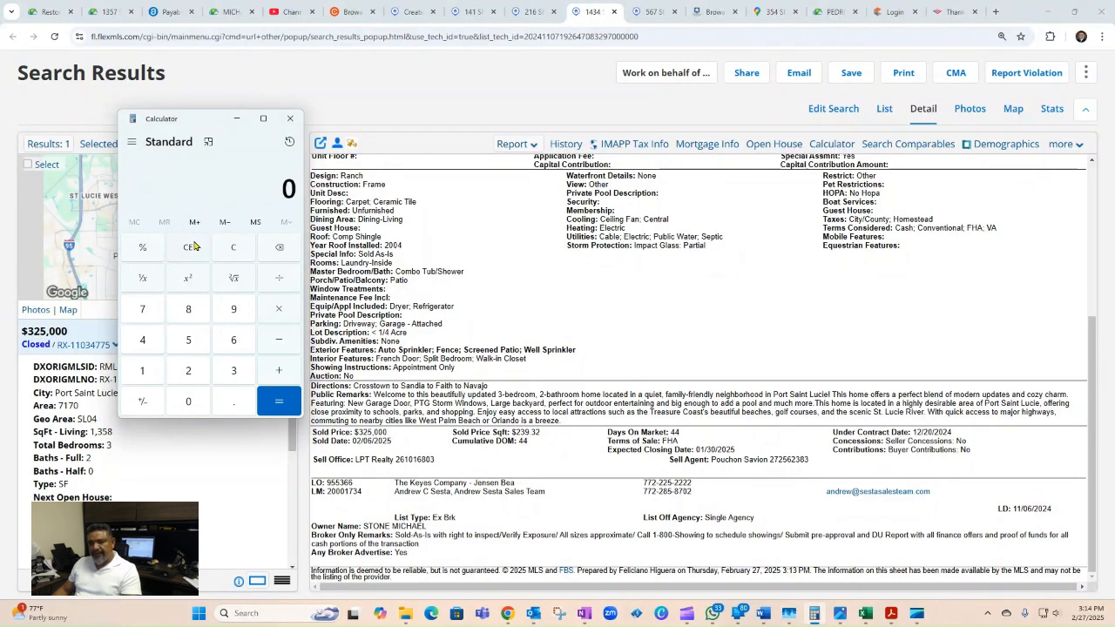
click(413, 12)
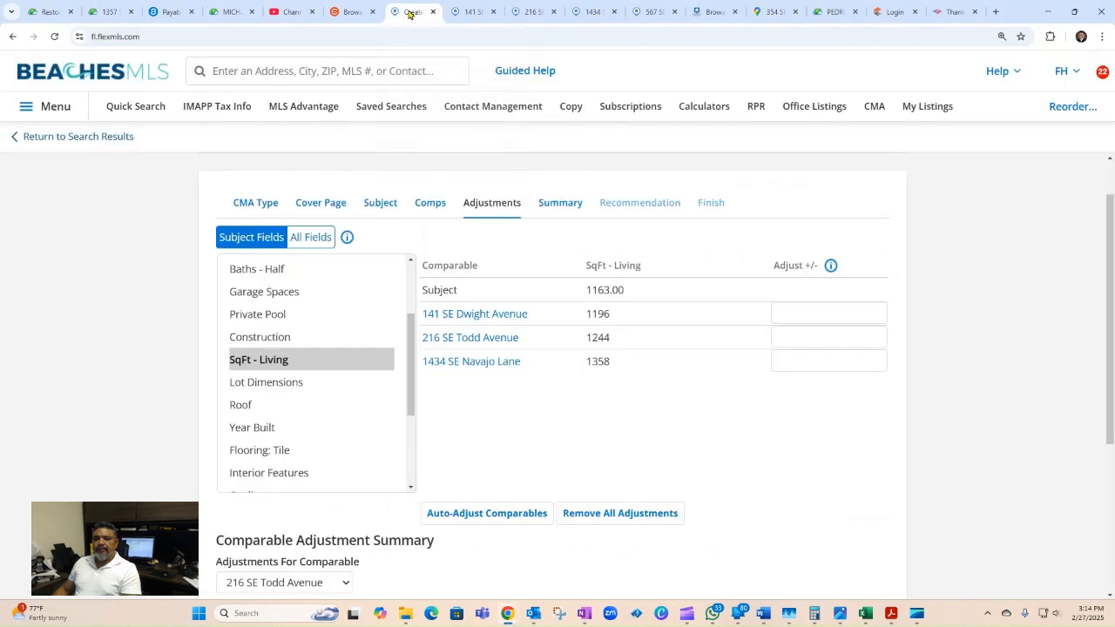
Step: Compute Todd Avenue's extra living area: 1244 − 1163 = 81 sq ft
click(813, 614)
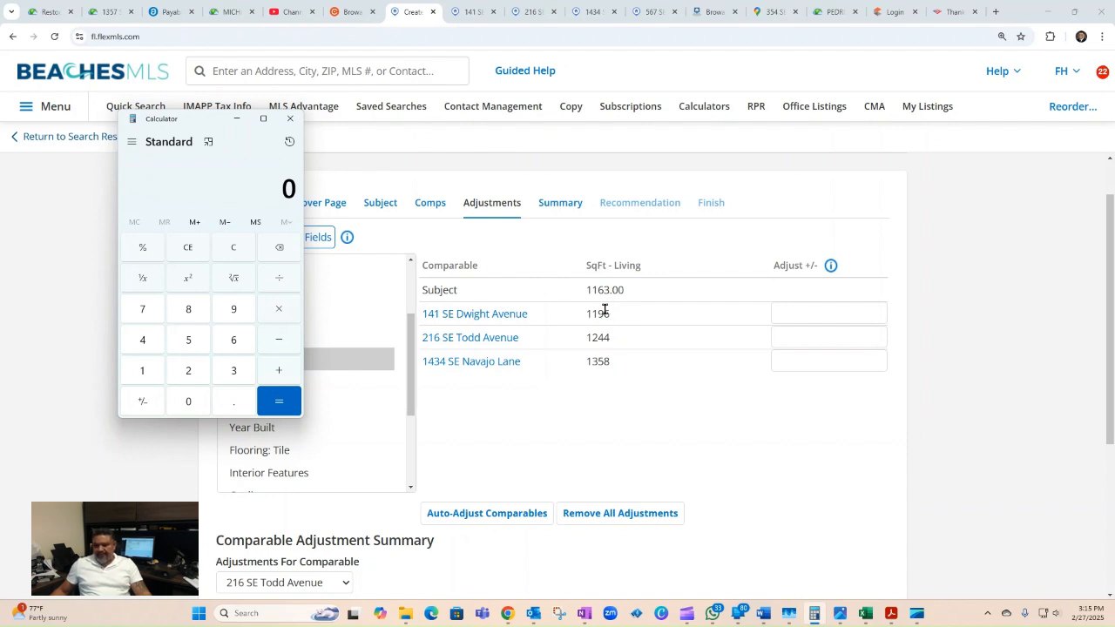
click(146, 376)
click(186, 375)
click(143, 337)
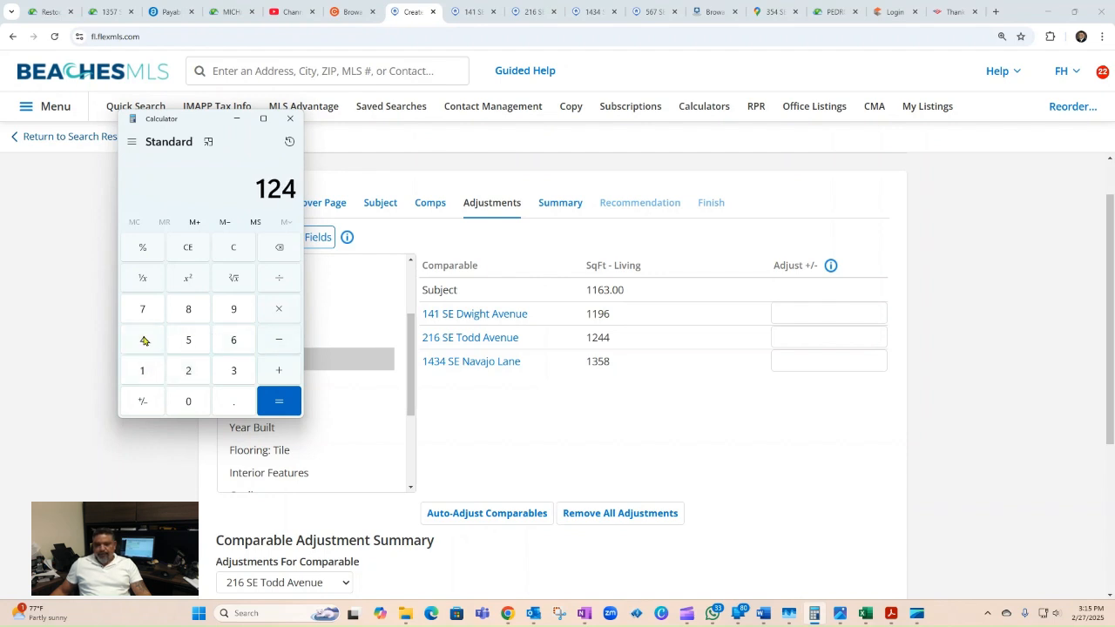
click(146, 340)
click(274, 340)
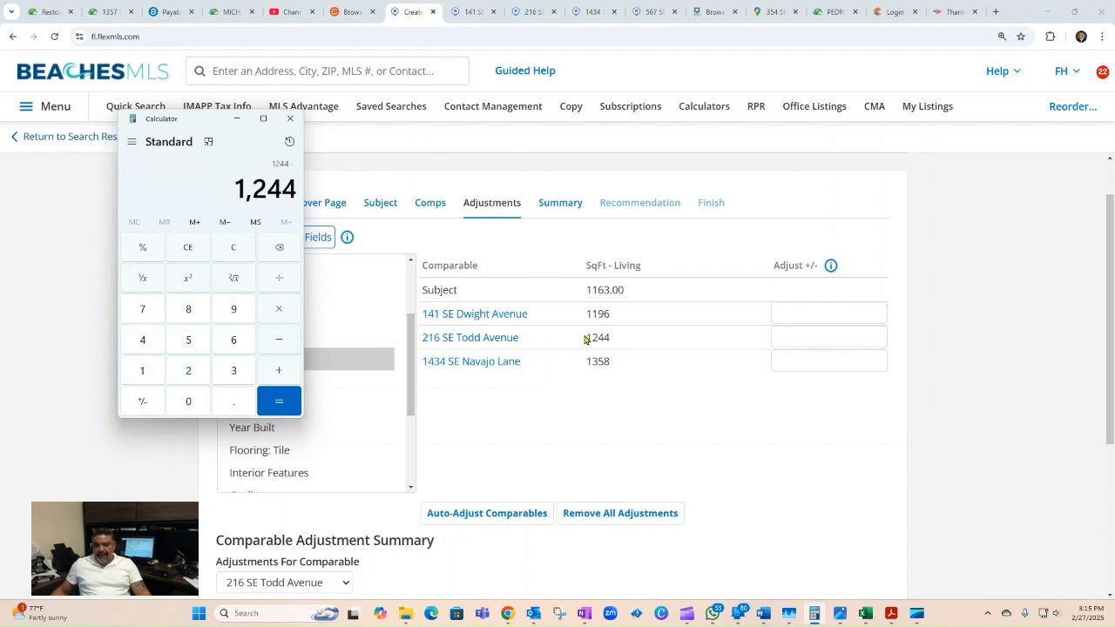
click(143, 373)
click(142, 373)
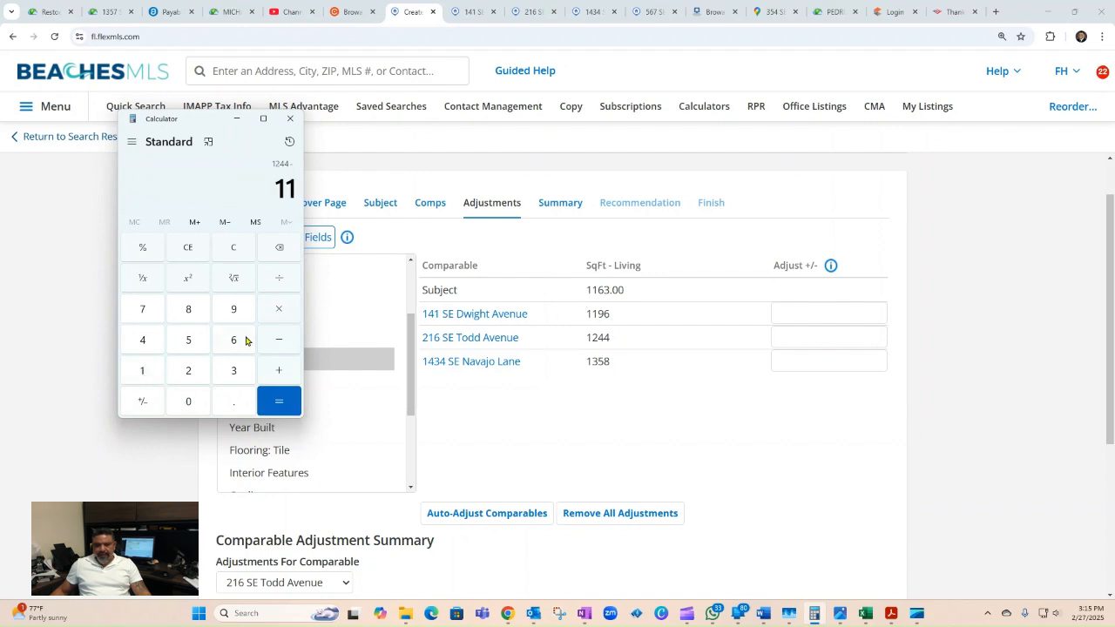
click(235, 341)
click(235, 371)
click(278, 401)
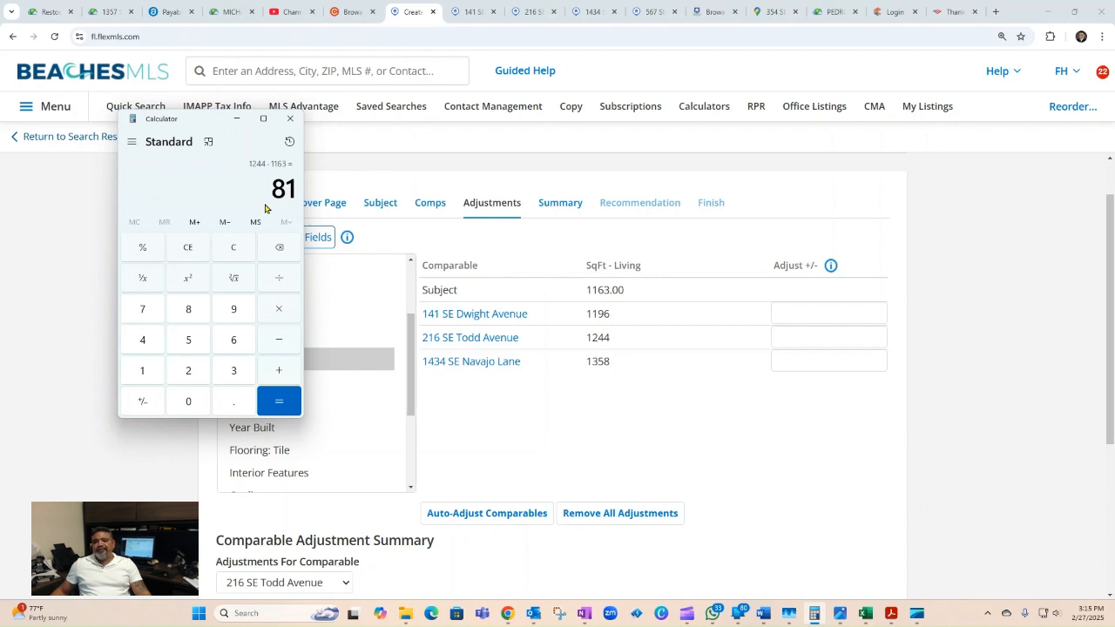
Step: Compute Navajo Lane's extra living area: 1358 − 1163 = 195 sq ft
click(186, 251)
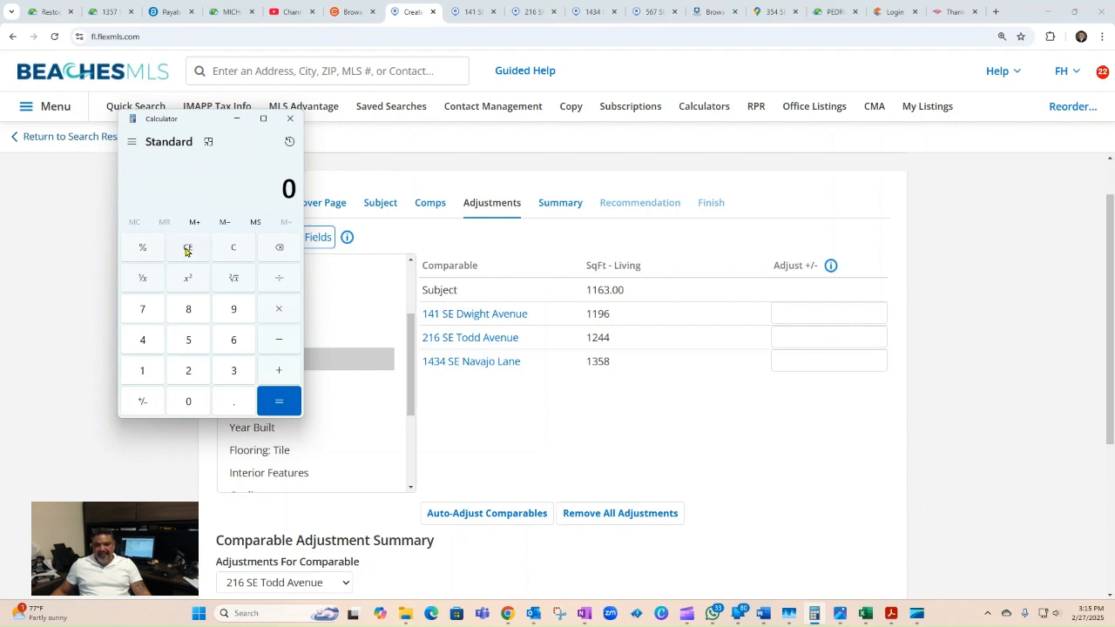
click(141, 373)
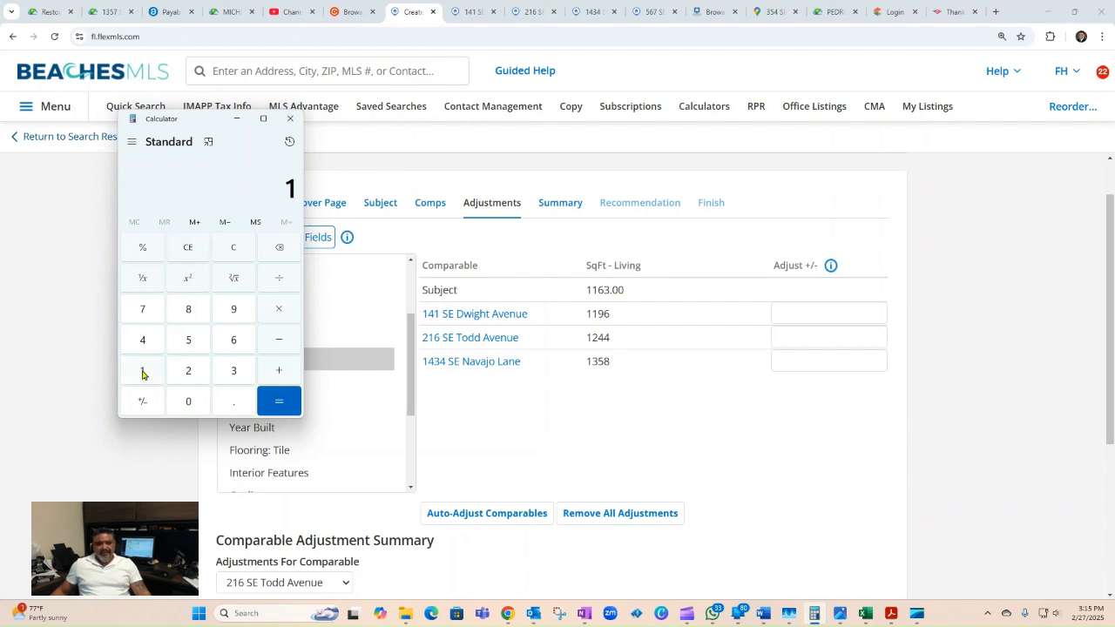
click(220, 373)
click(197, 353)
click(188, 311)
click(277, 344)
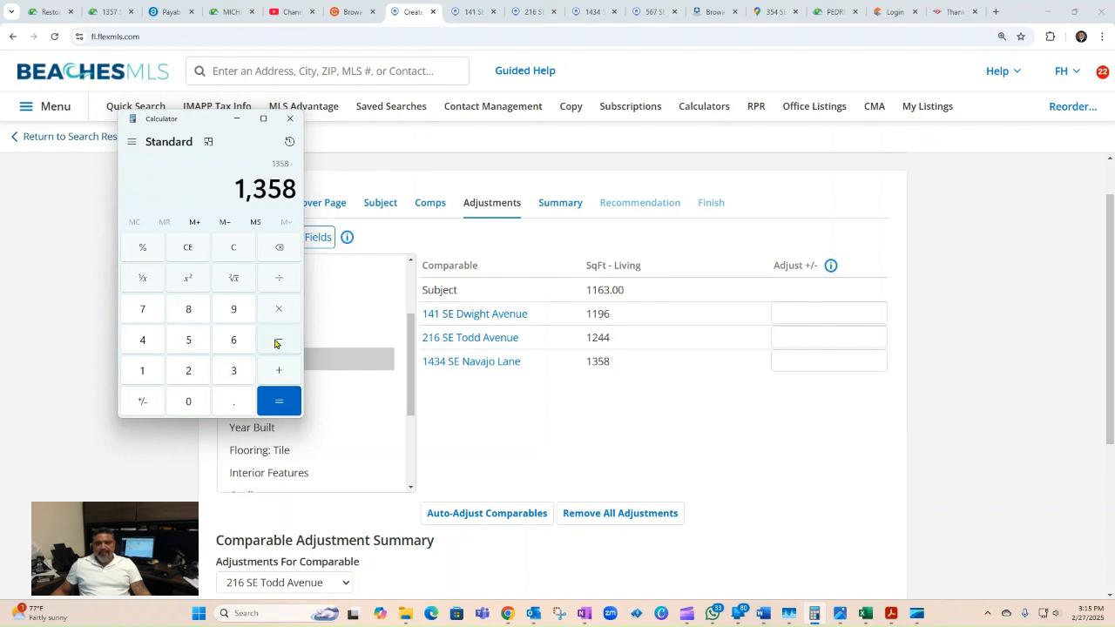
double_click(139, 369)
click(234, 349)
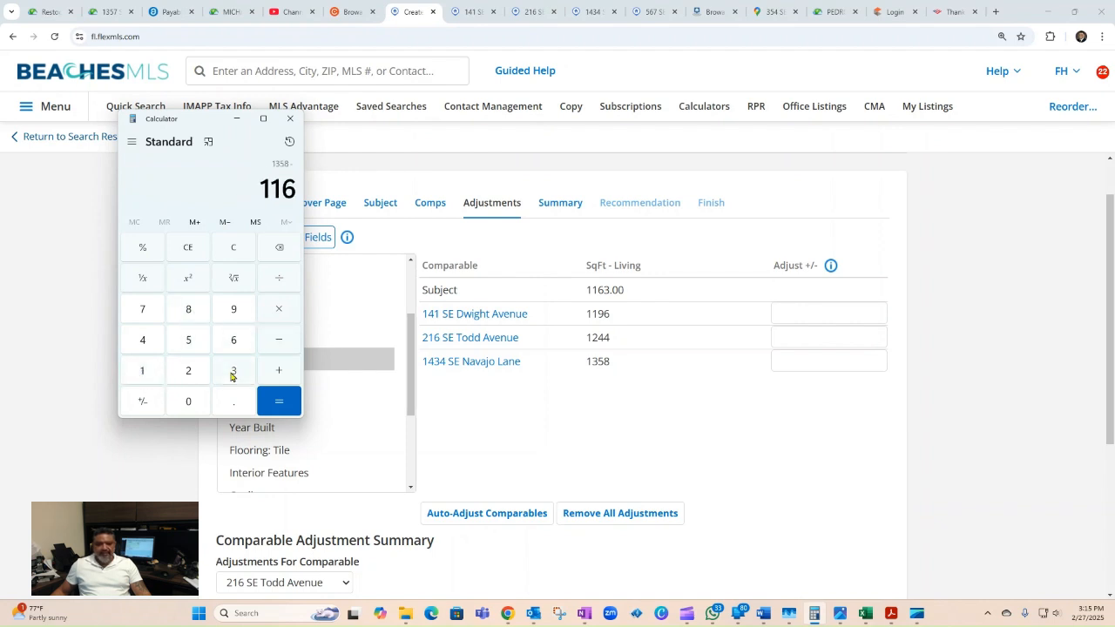
click(232, 372)
click(273, 406)
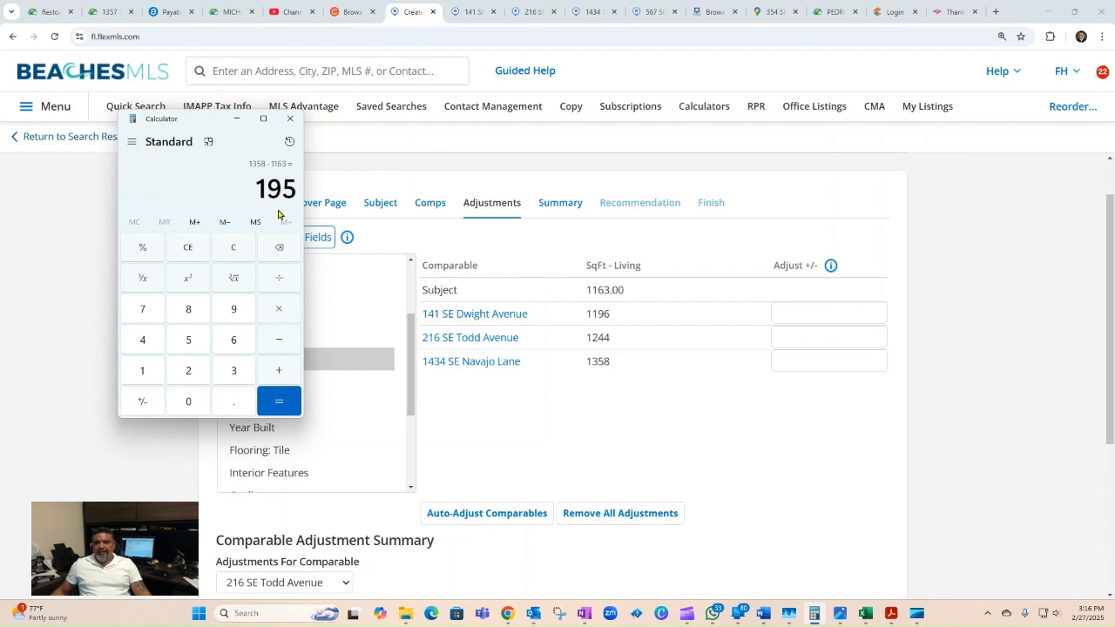
Step: Multiply the 195 sq ft difference by the 102 per-square-foot rate
click(277, 310)
click(142, 372)
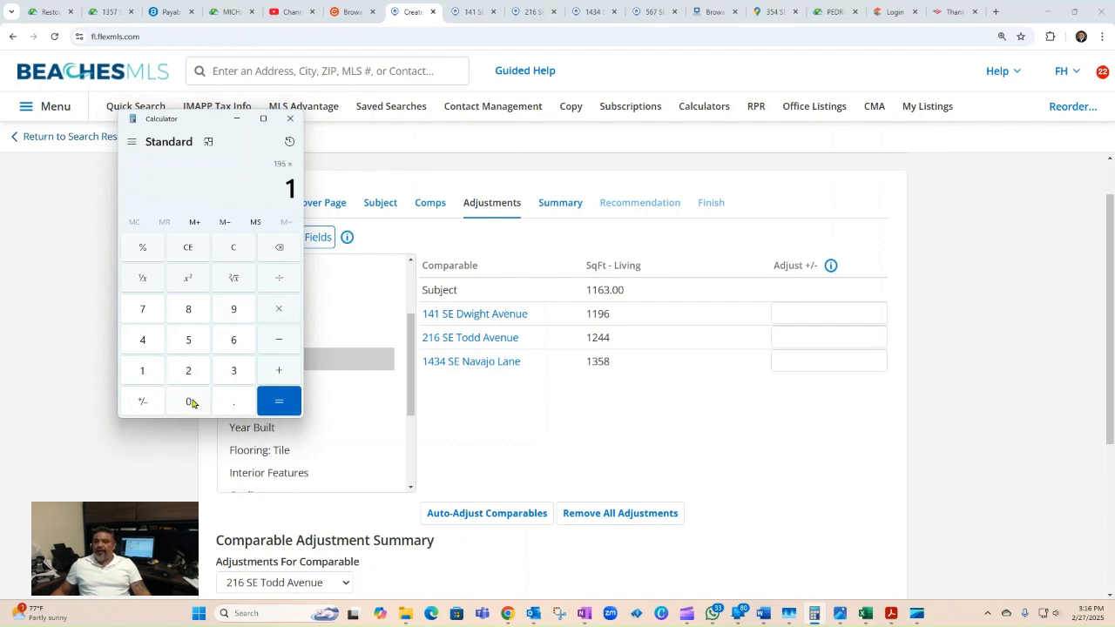
click(194, 403)
click(193, 371)
Step: Get 19,890, enter it as Navajo Lane's -19890 living-area adjustment, then show Lot Dimensions
click(281, 397)
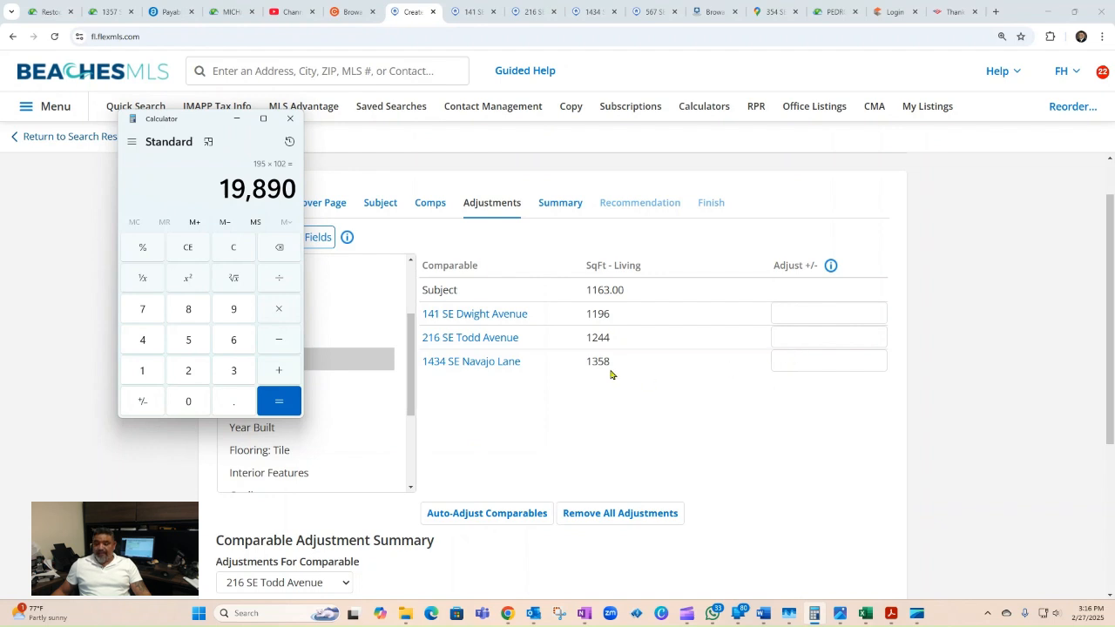
click(822, 360)
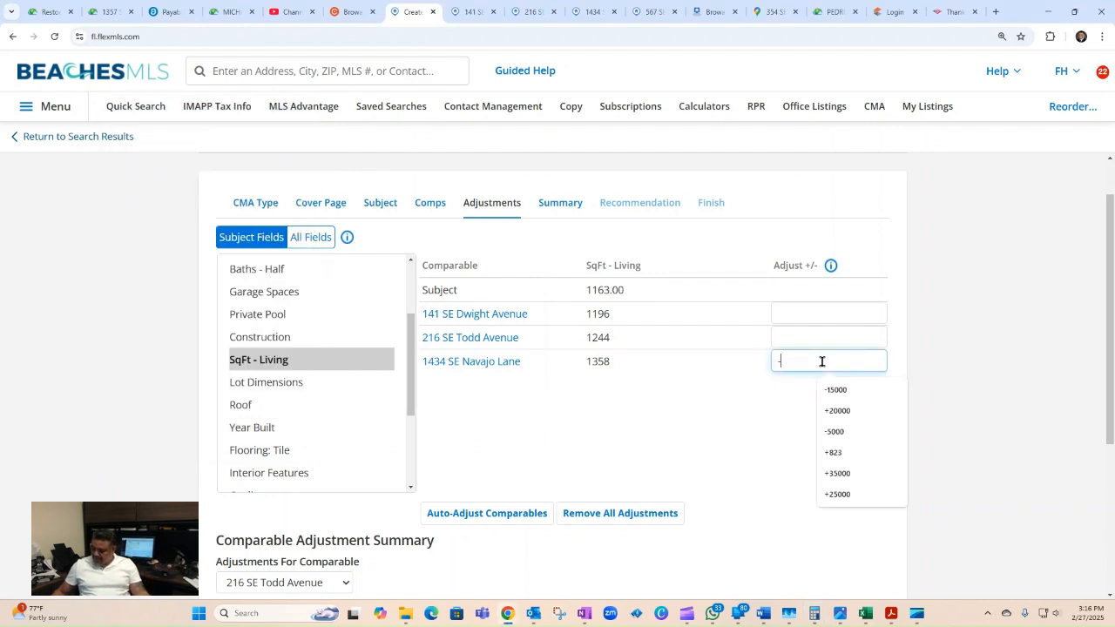
text(-19890)
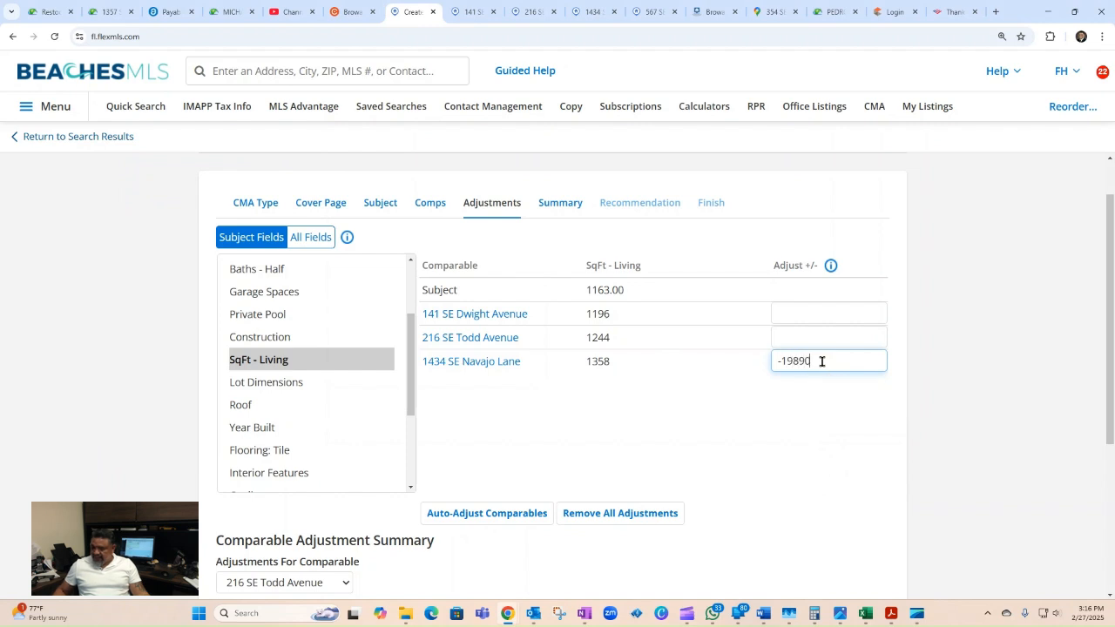
click(765, 437)
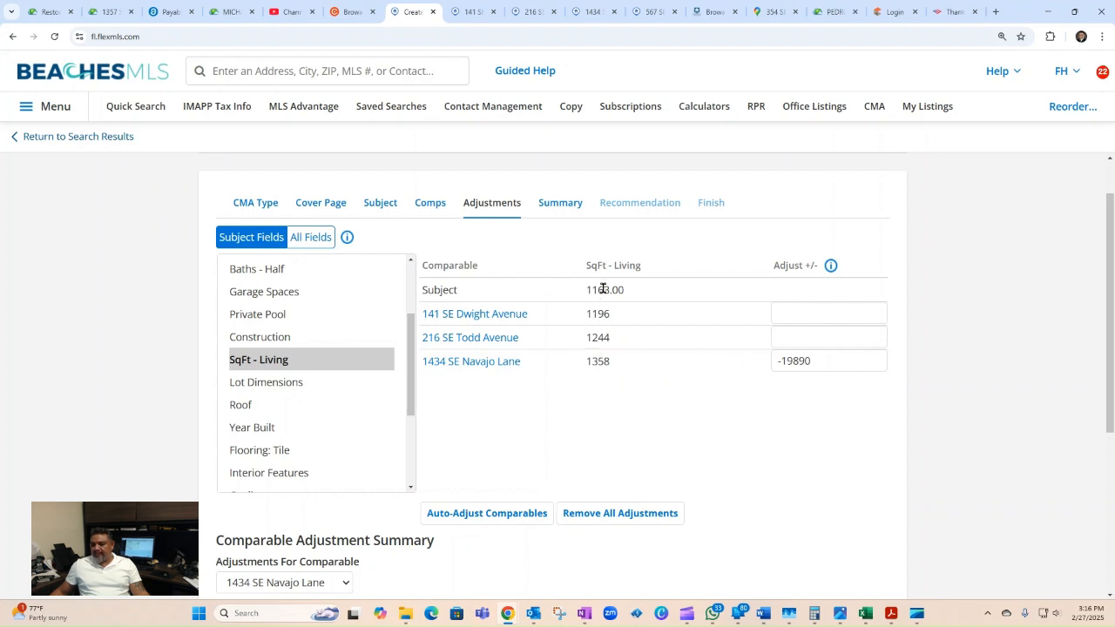
click(281, 387)
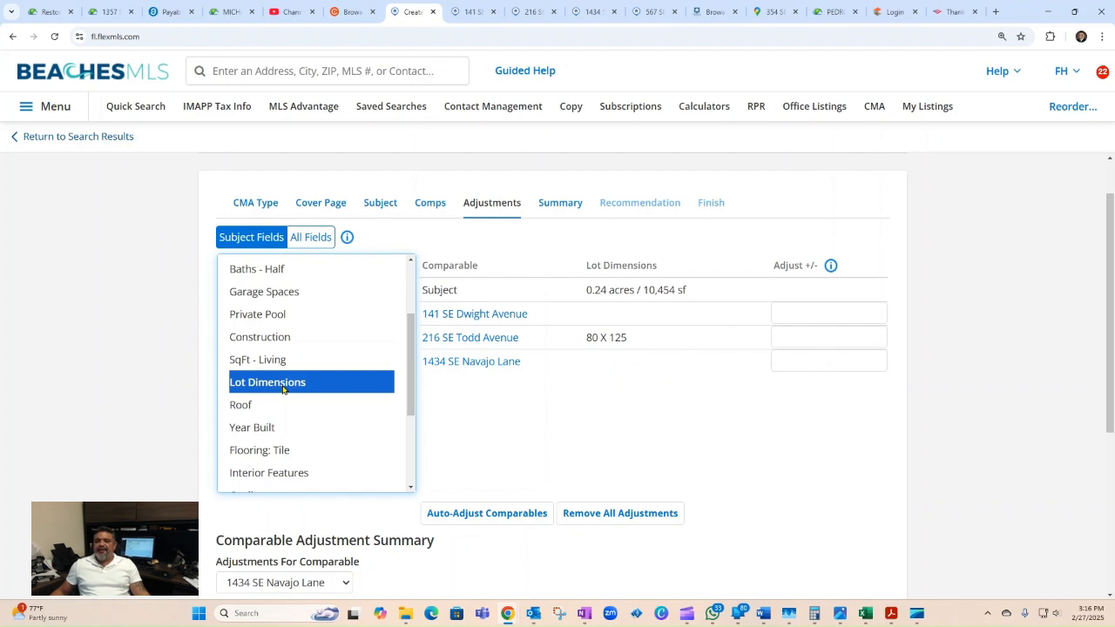
click(470, 11)
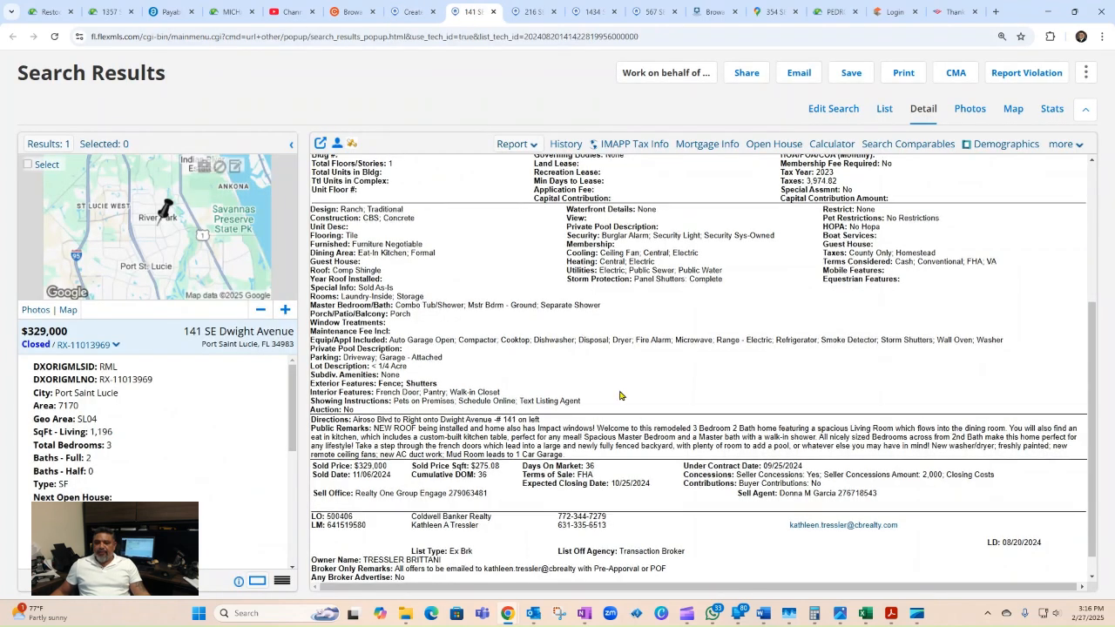
scroll(620, 396, up, 10)
click(414, 11)
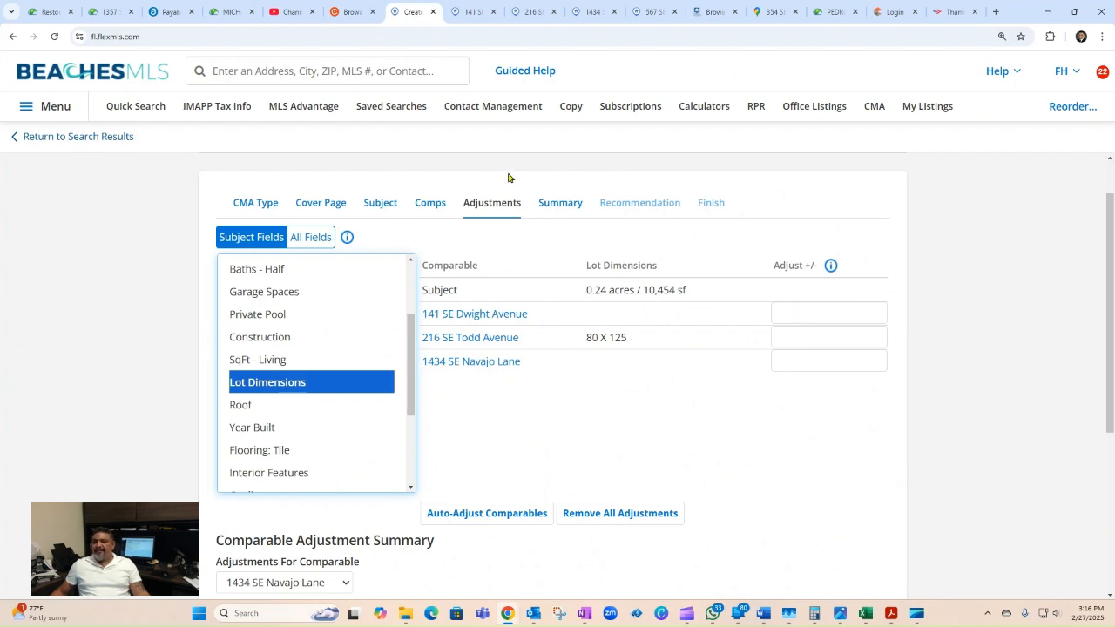
click(468, 11)
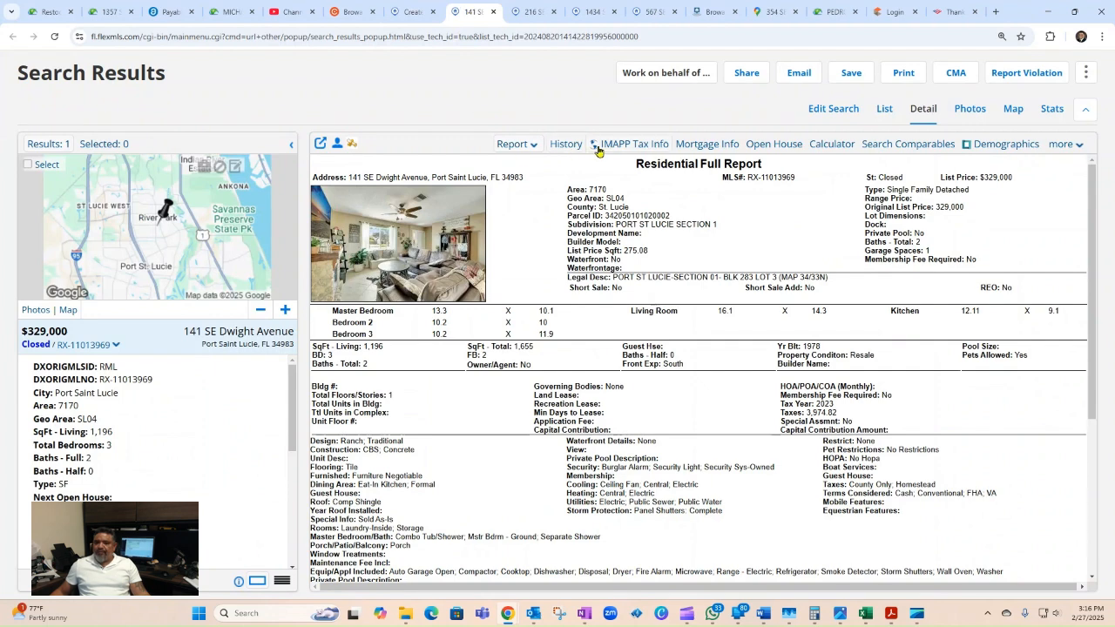
click(640, 146)
click(545, 9)
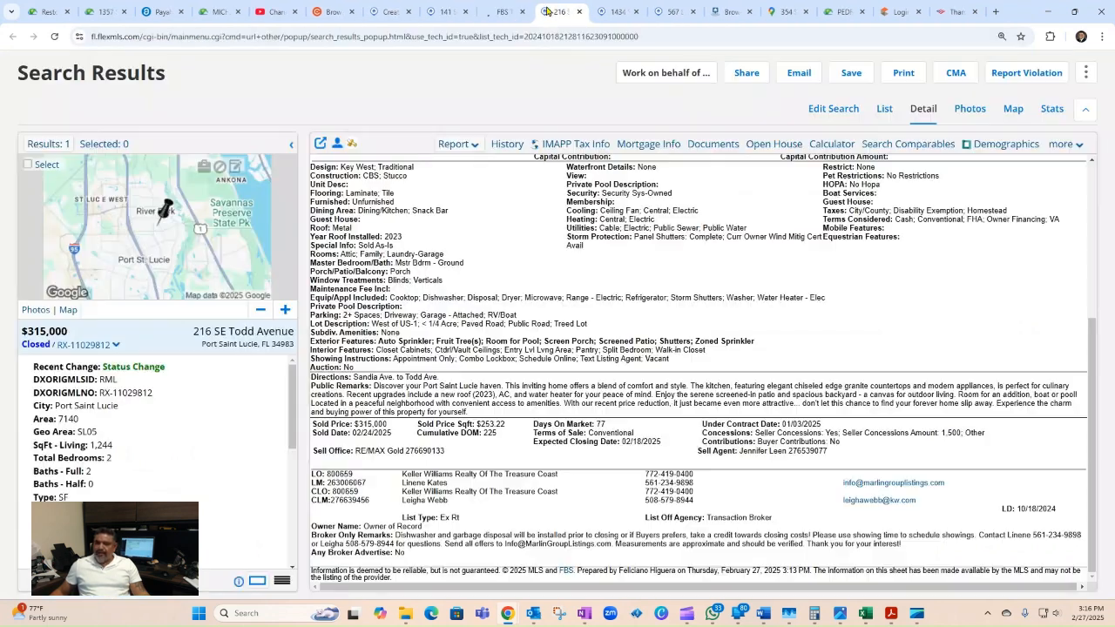
click(640, 146)
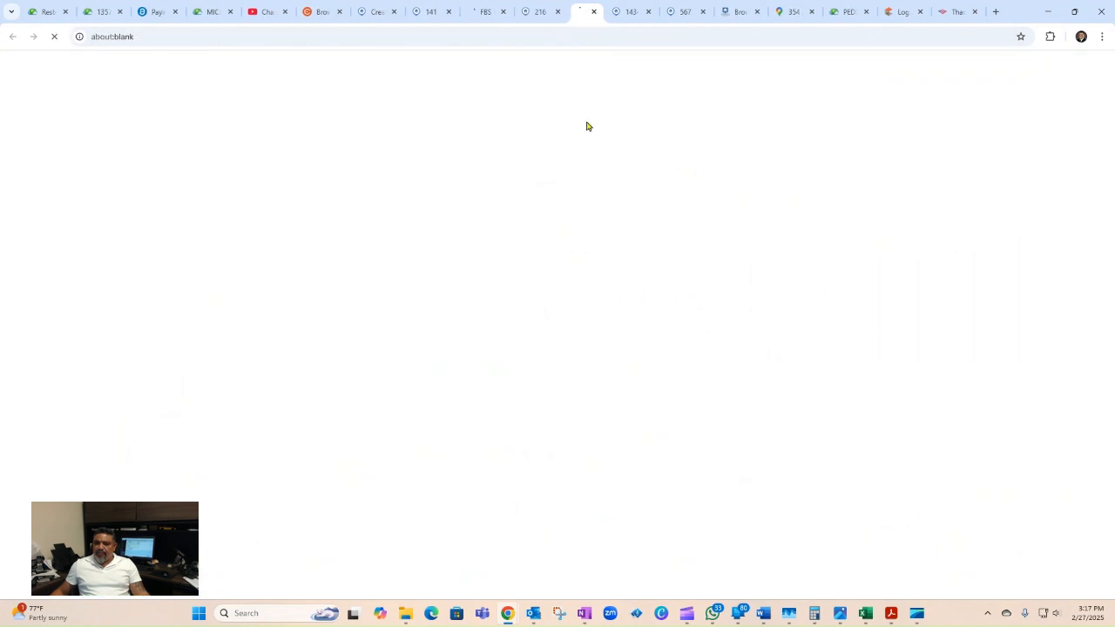
click(630, 11)
click(629, 144)
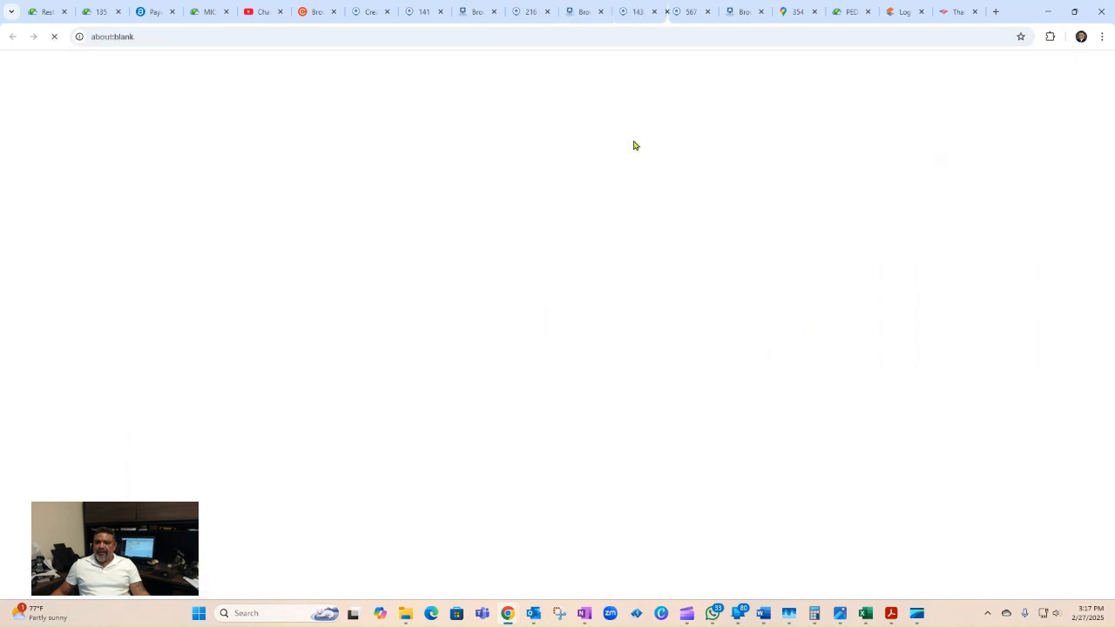
Step: Review the three tax reports, showing Todd and Navajo lots at 0.2296 acres, then return to the CMA
click(453, 11)
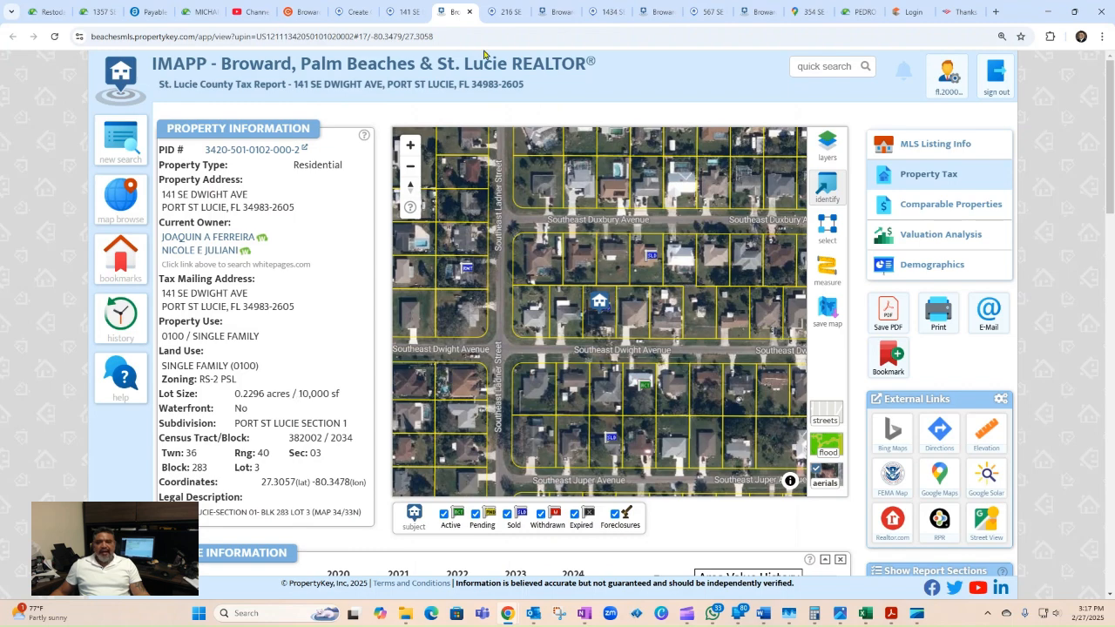
click(557, 13)
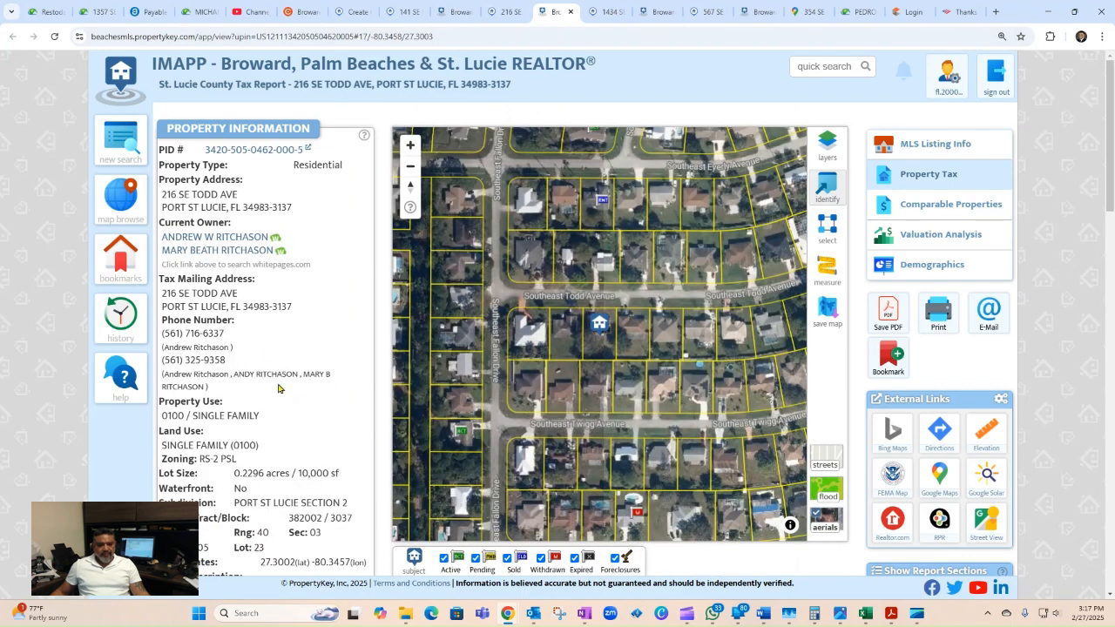
click(665, 17)
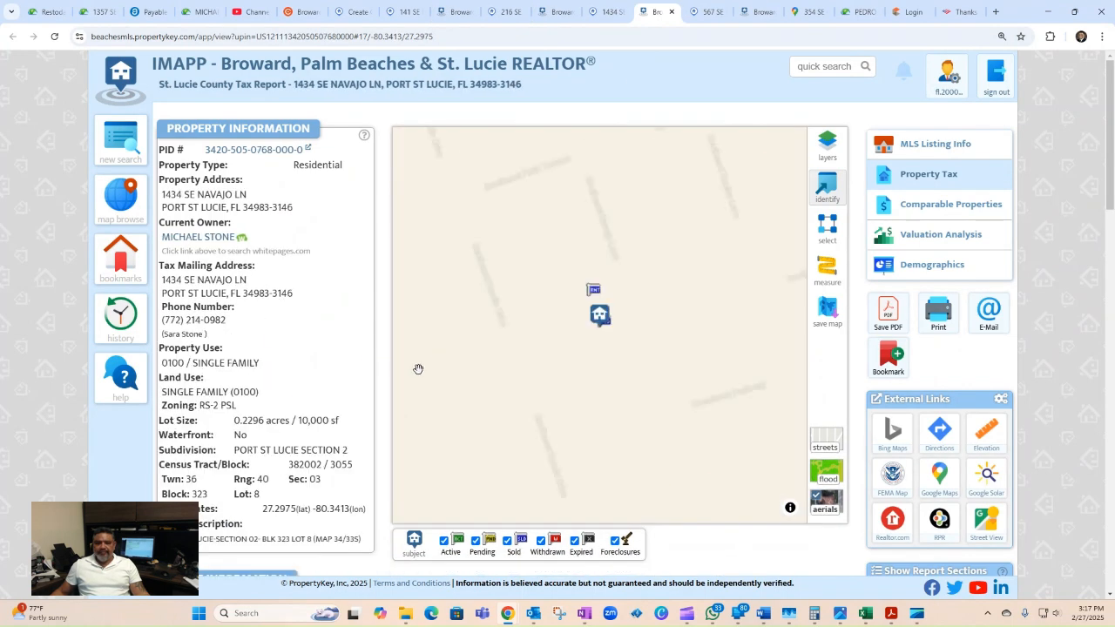
click(353, 11)
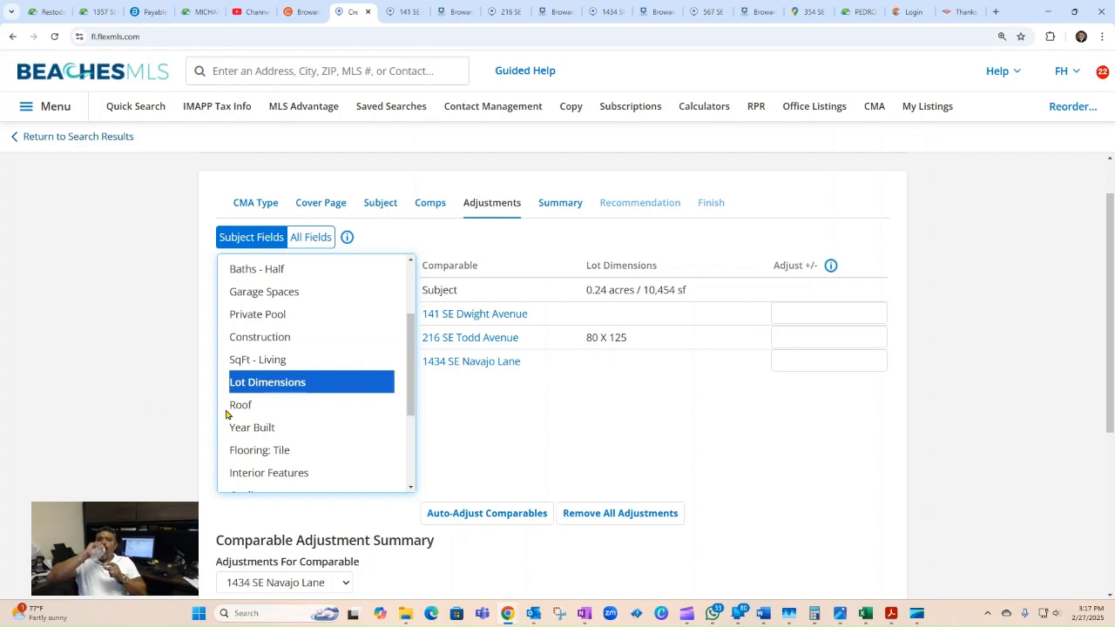
click(241, 406)
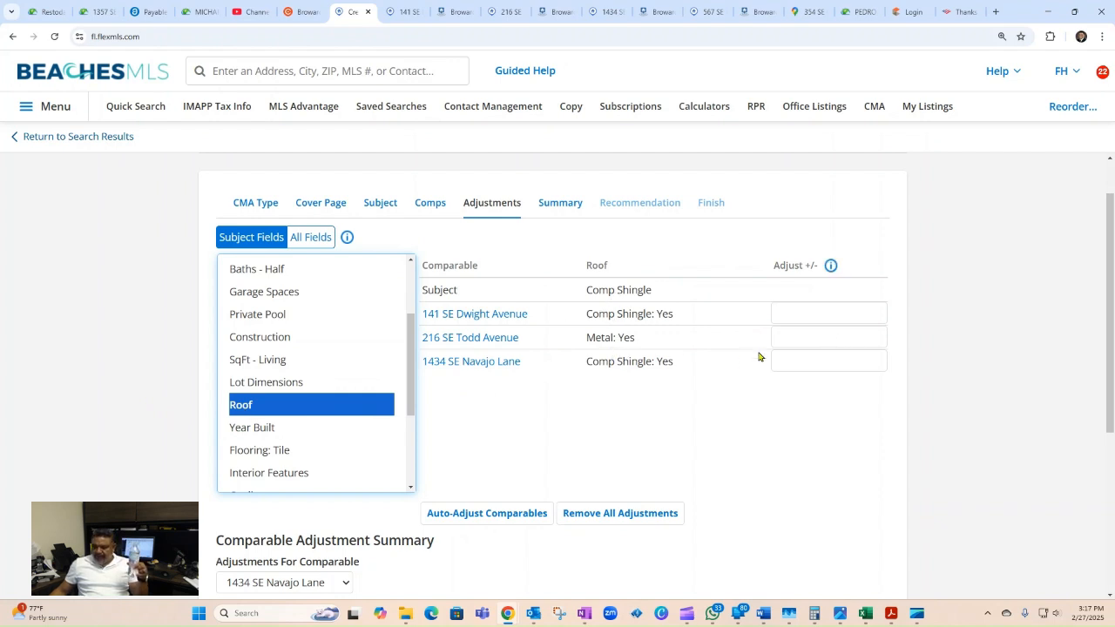
click(808, 337)
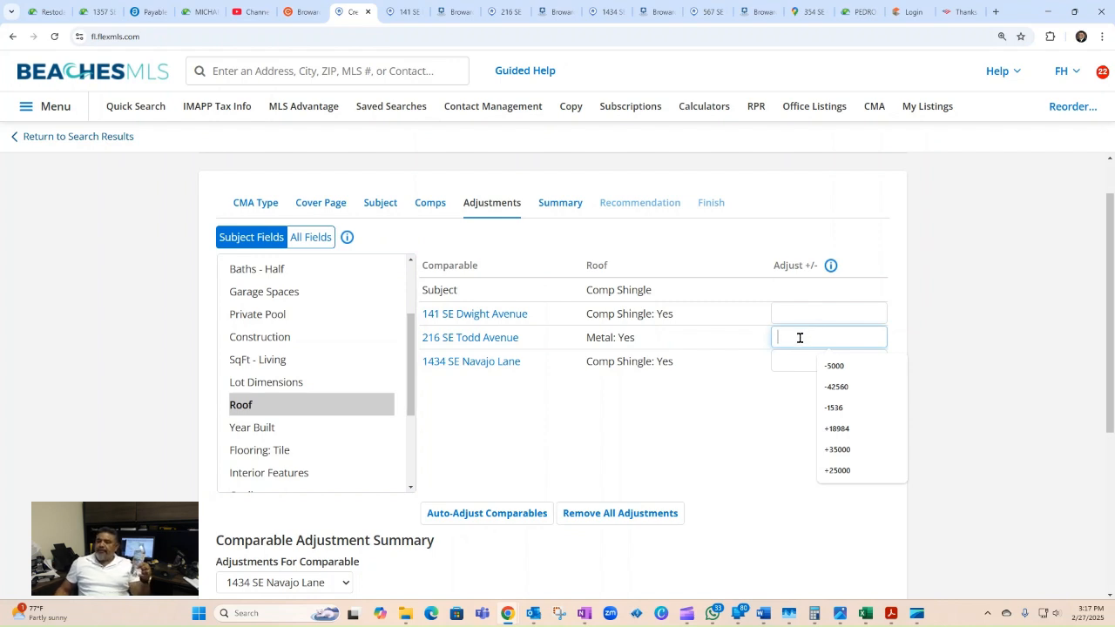
text(-)
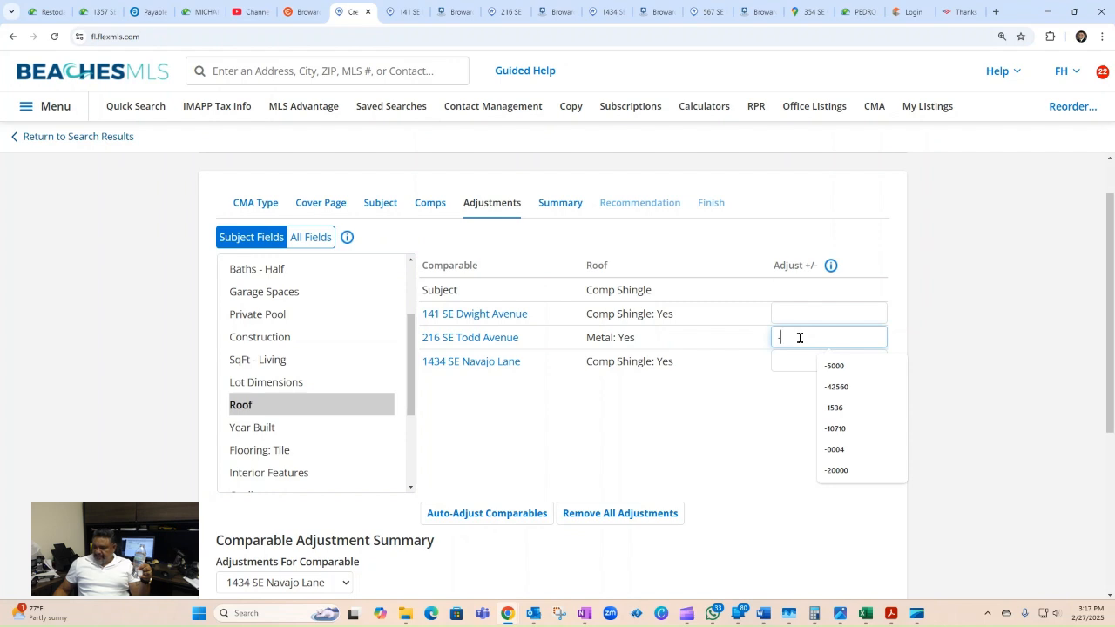
text(800)
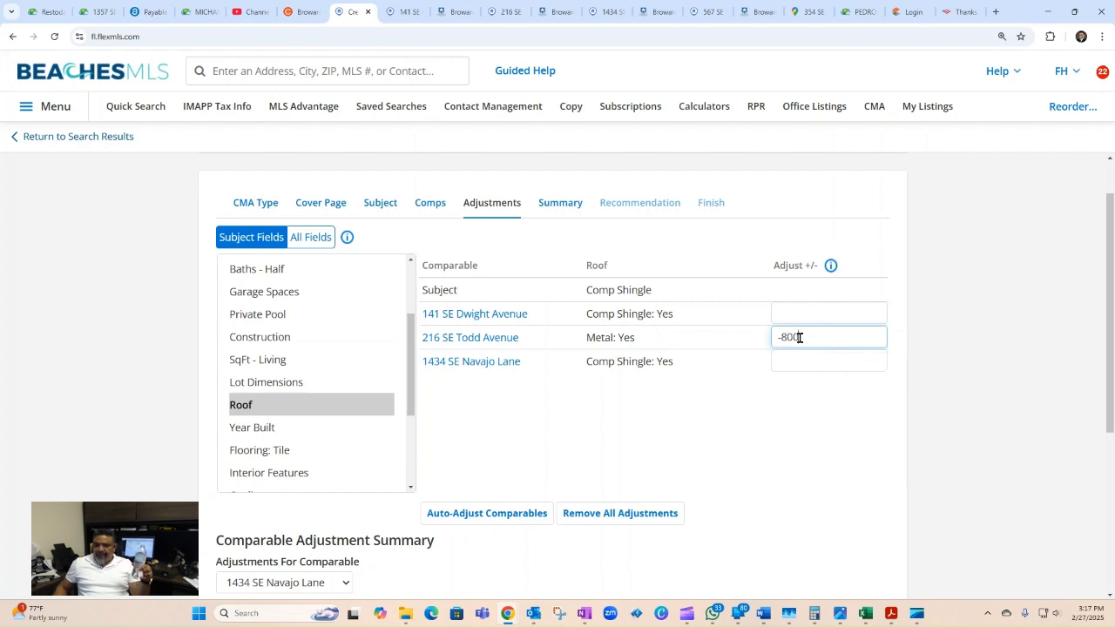
text(0)
click(808, 446)
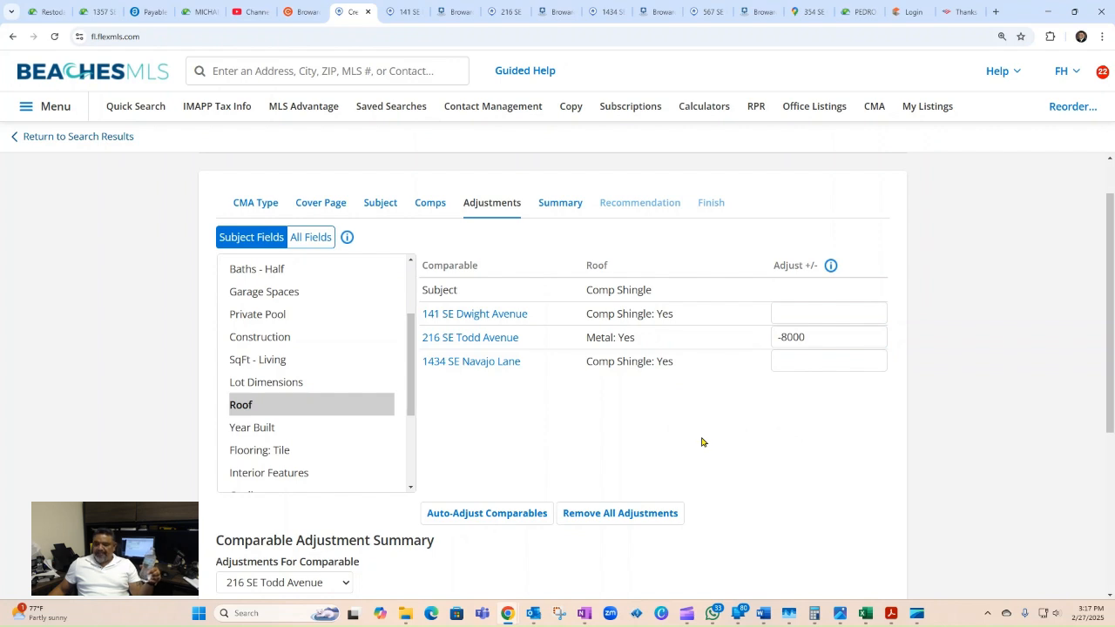
scroll(703, 441, down, 1)
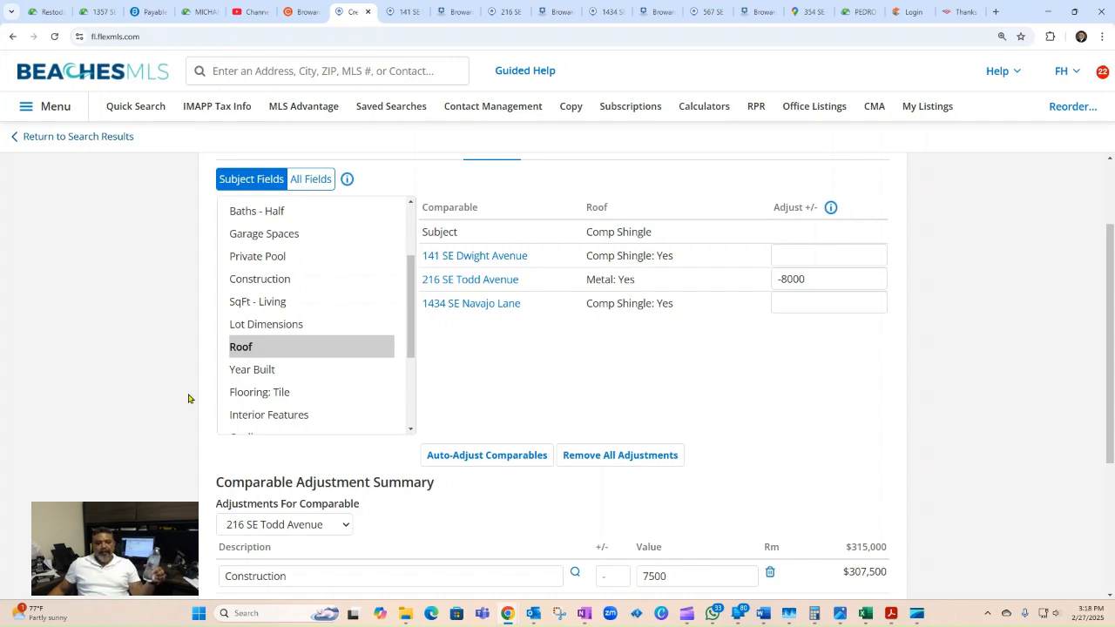
Step: Compare Year Built, Flooring, Interior Features, Cooling and Master Bedroom/Bath without adjusting
click(257, 371)
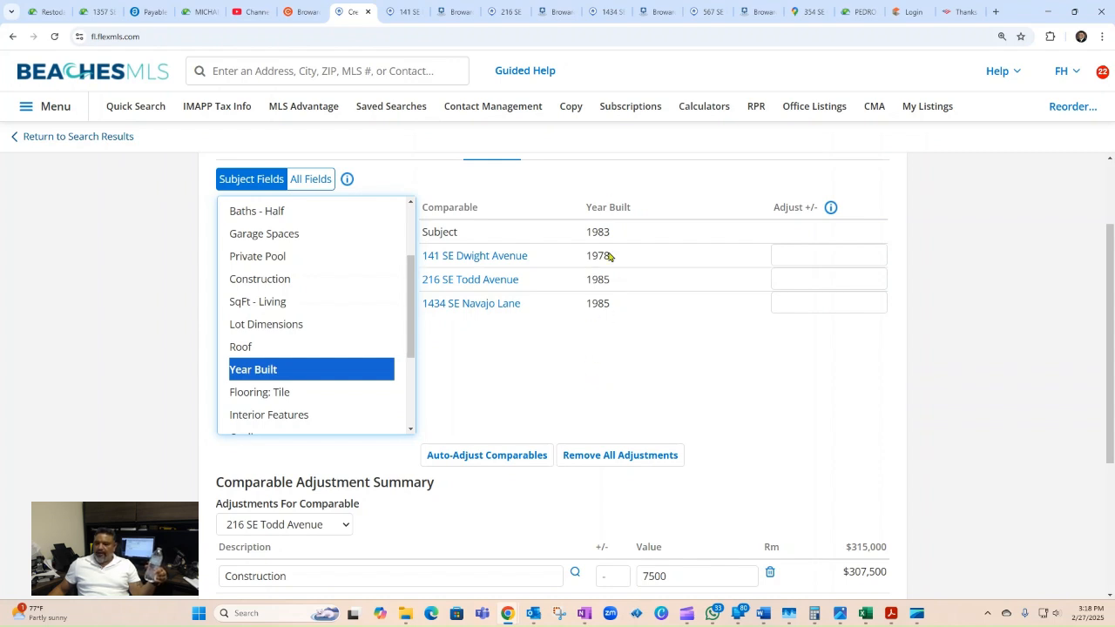
click(267, 394)
scroll(268, 394, down, 1)
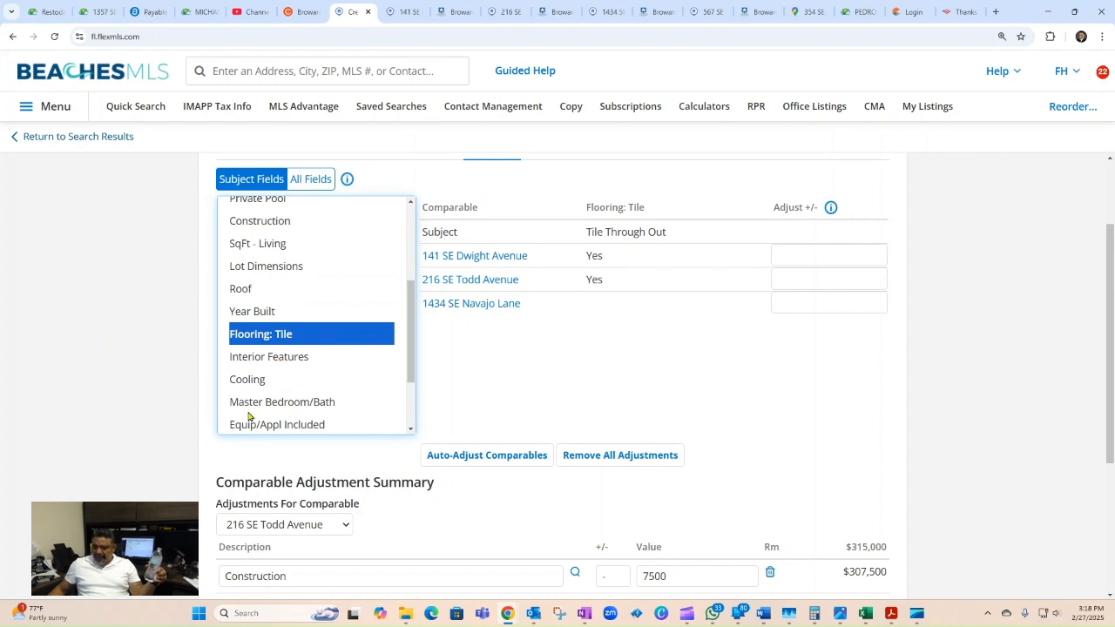
click(268, 358)
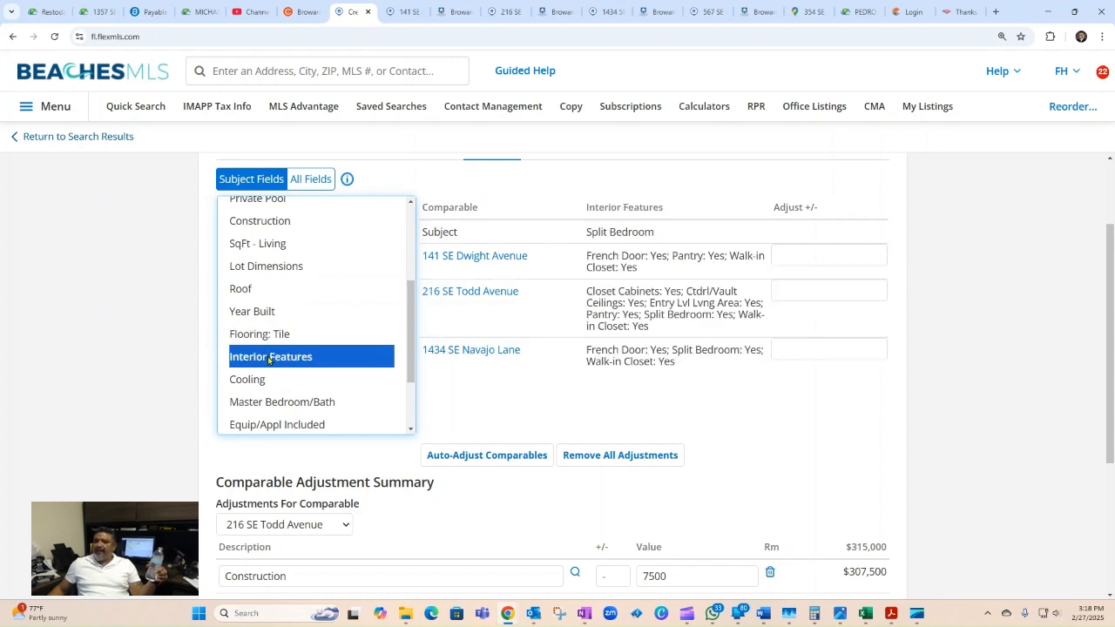
click(251, 381)
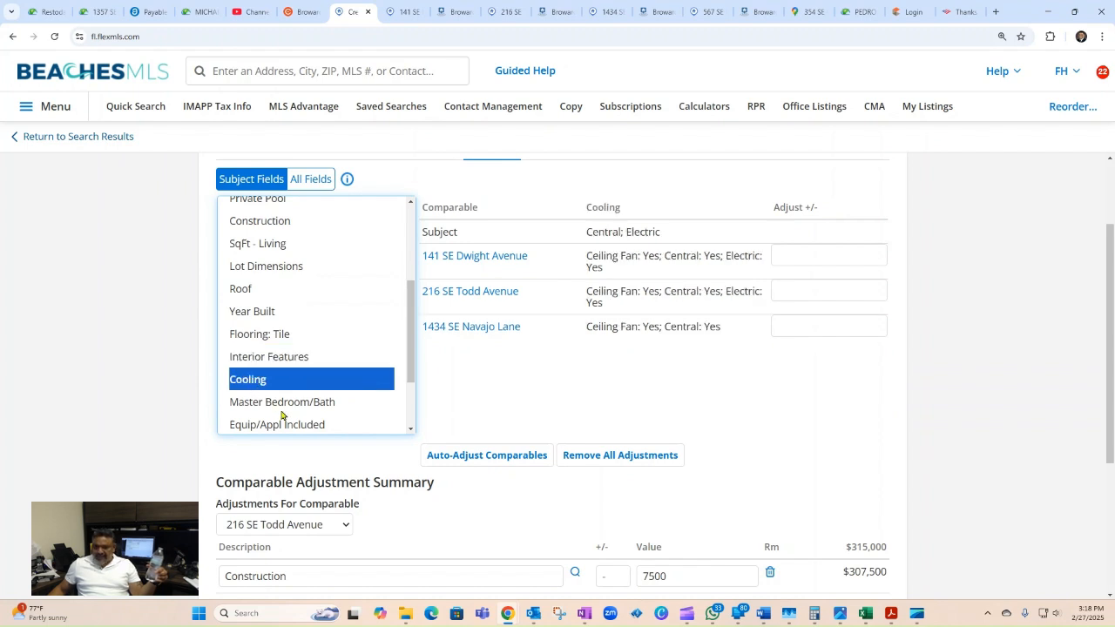
click(266, 402)
Step: Compare equipment, Exterior Features, View, Waterfront Details and Porch/Patio/Balcony without adjusting
scroll(261, 366, down, 2)
click(257, 327)
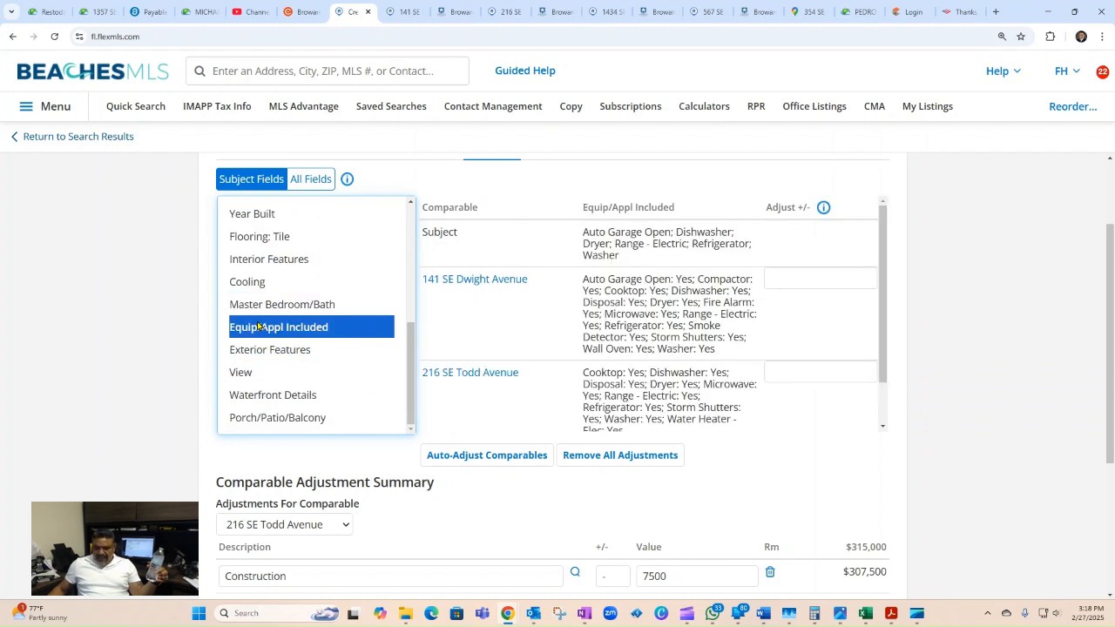
click(264, 350)
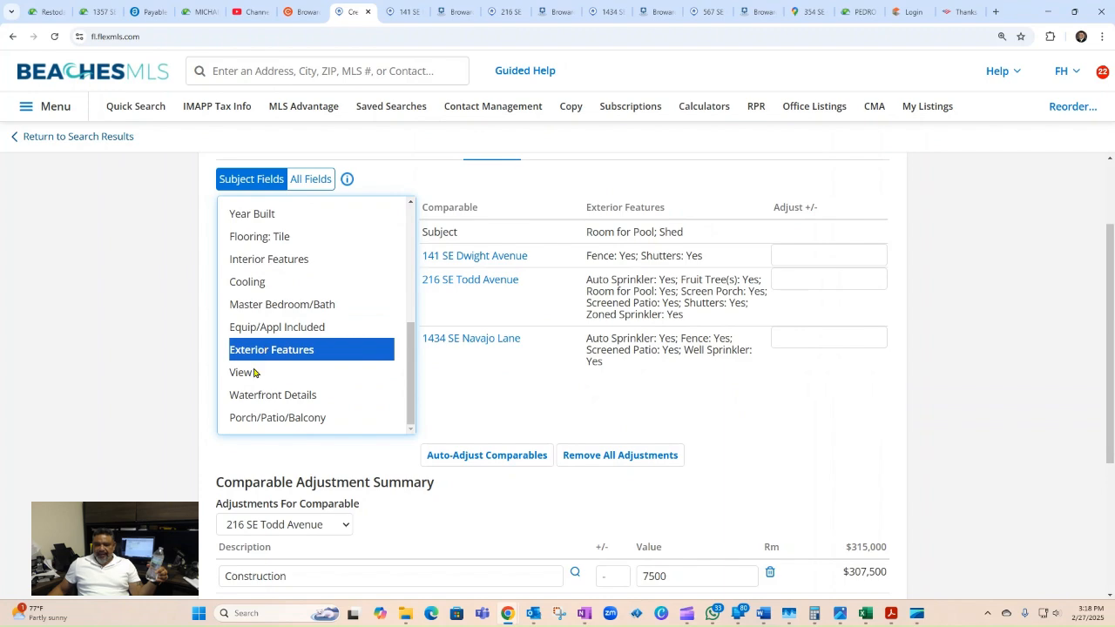
click(257, 373)
click(268, 400)
click(269, 425)
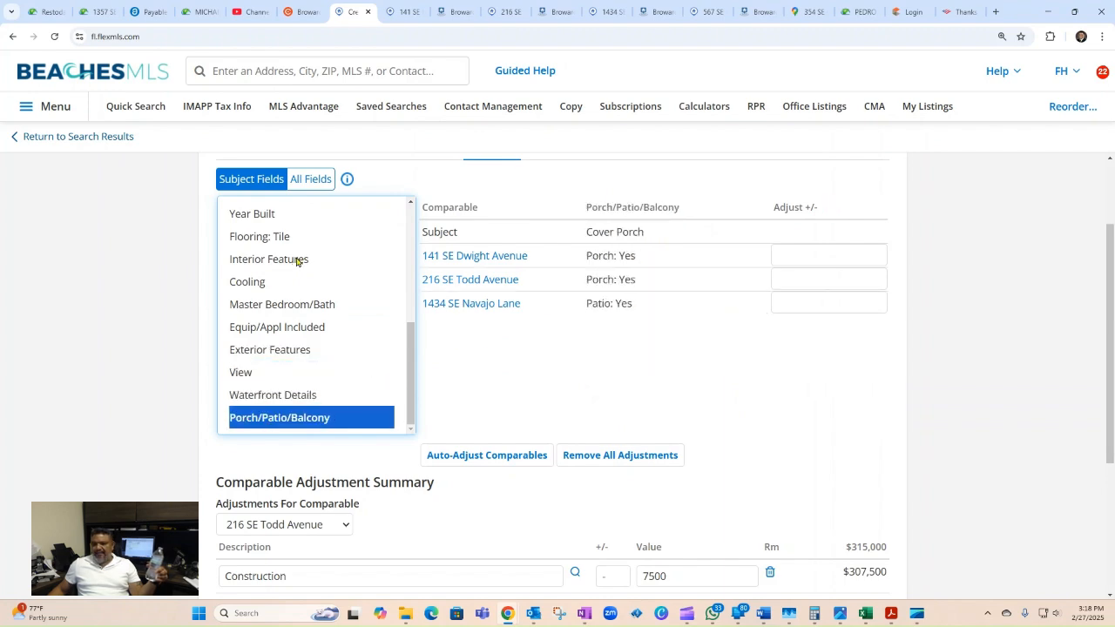
Step: Review the adjustment summary, with Todd Avenue at $299,500, and advance to the CMA Summary
scroll(453, 392, down, 3)
scroll(764, 242, up, 4)
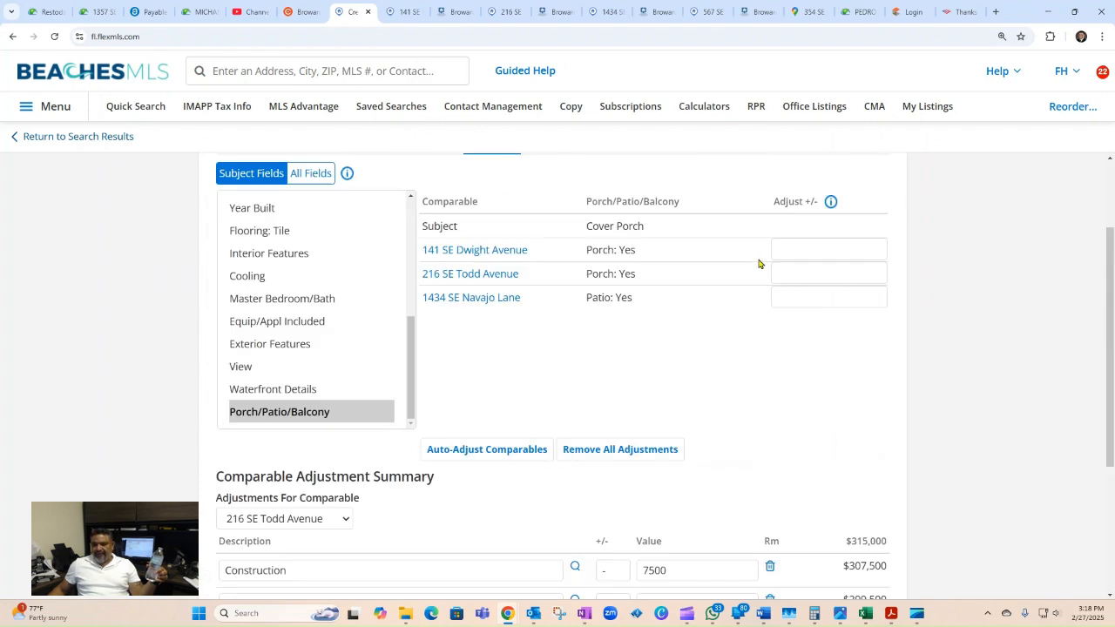
drag(406, 419, 409, 302)
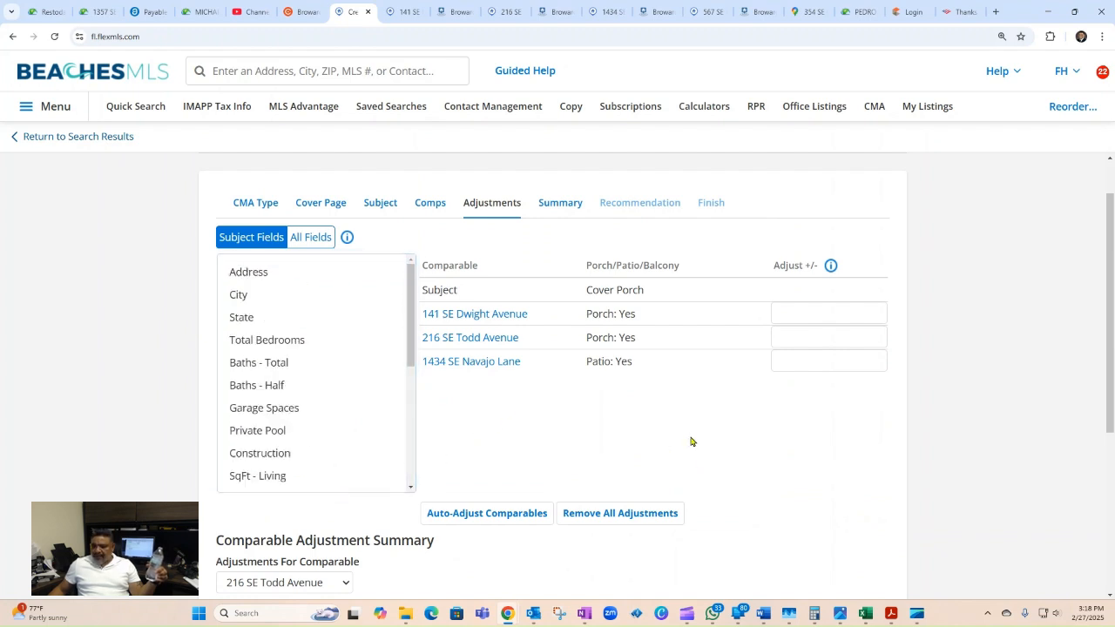
scroll(693, 440, down, 4)
scroll(690, 440, up, 5)
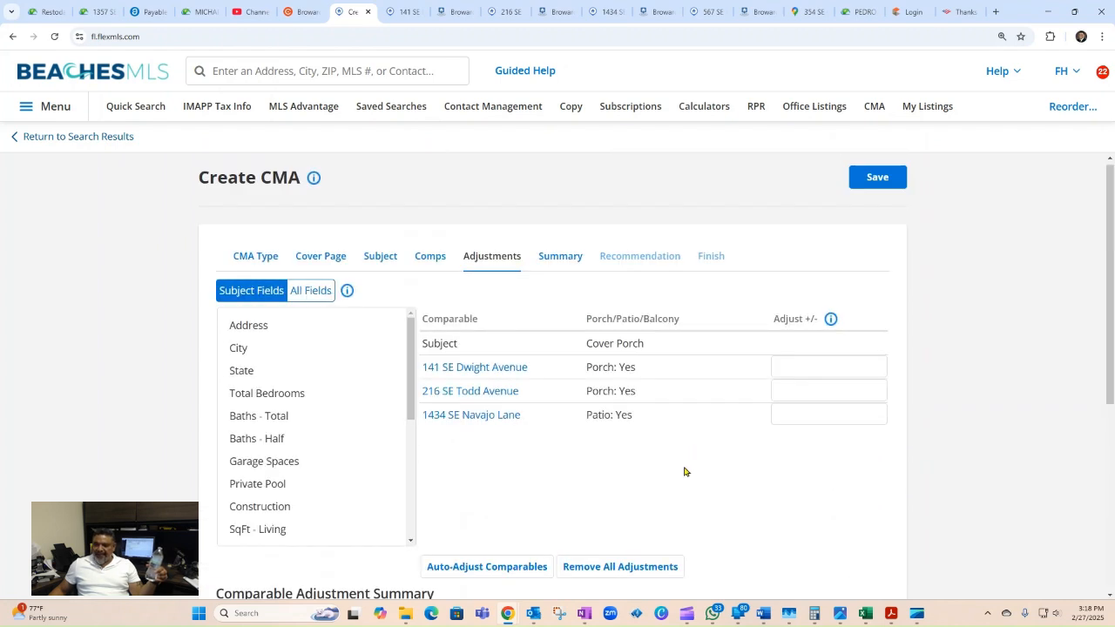
scroll(684, 471, down, 5)
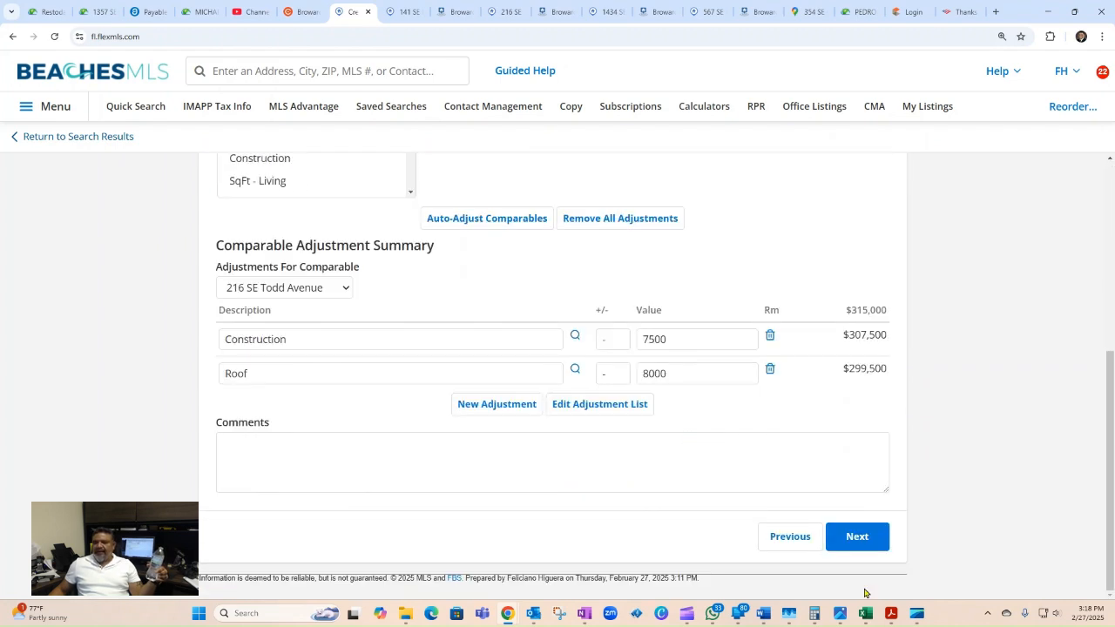
click(859, 538)
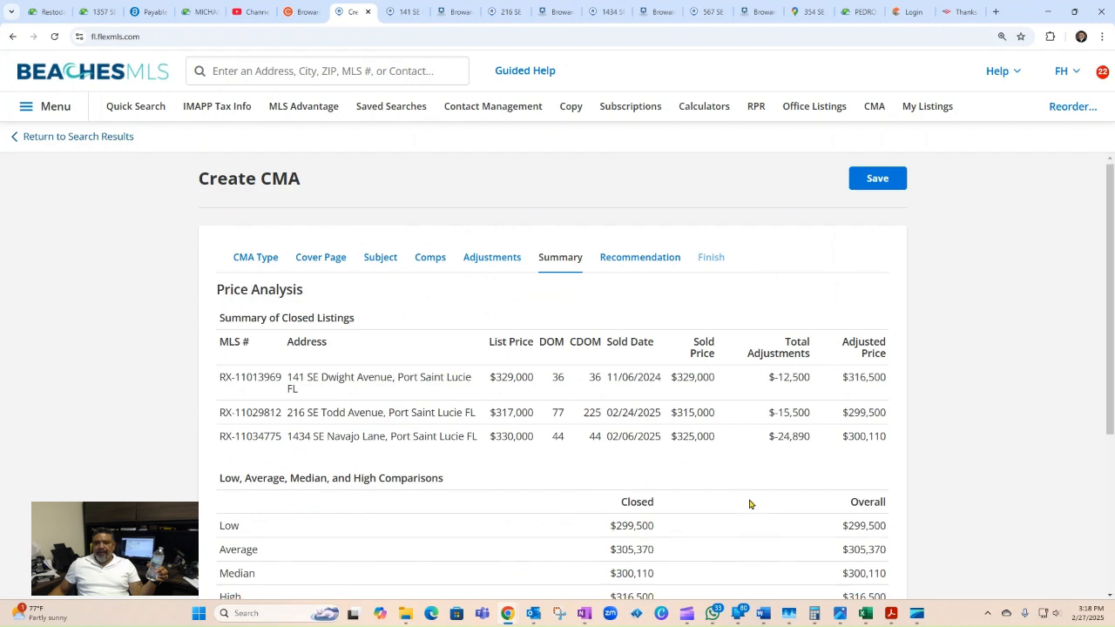
Step: Review the price analysis ($316,500, $299,500, $300,110; average $305,370) and proceed to Recommendation
scroll(611, 381, down, 1)
scroll(601, 375, up, 1)
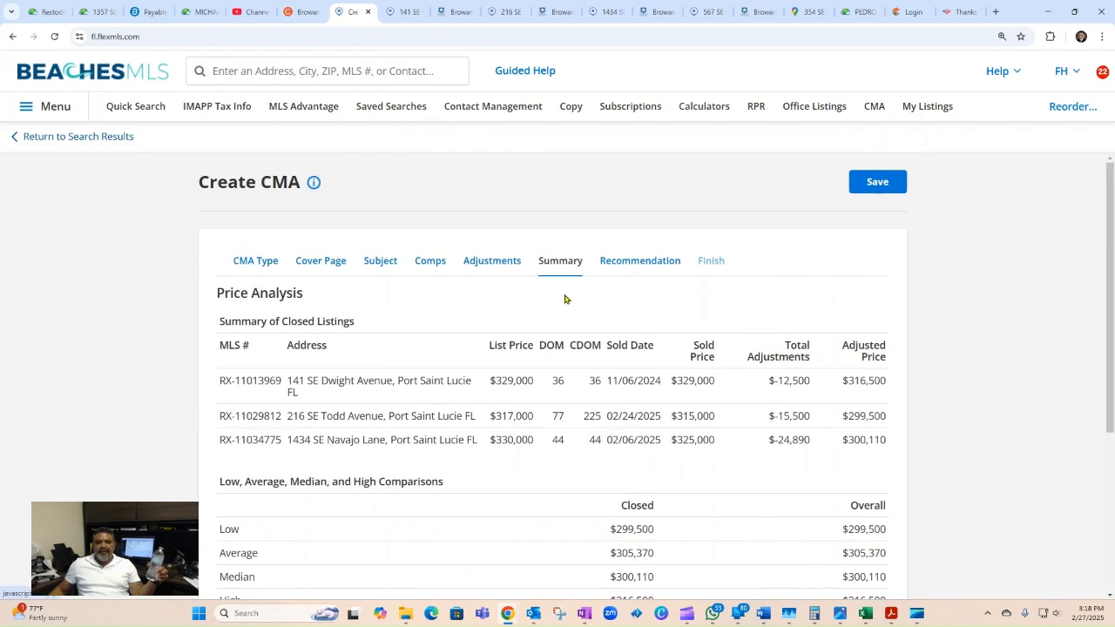
scroll(542, 376, down, 3)
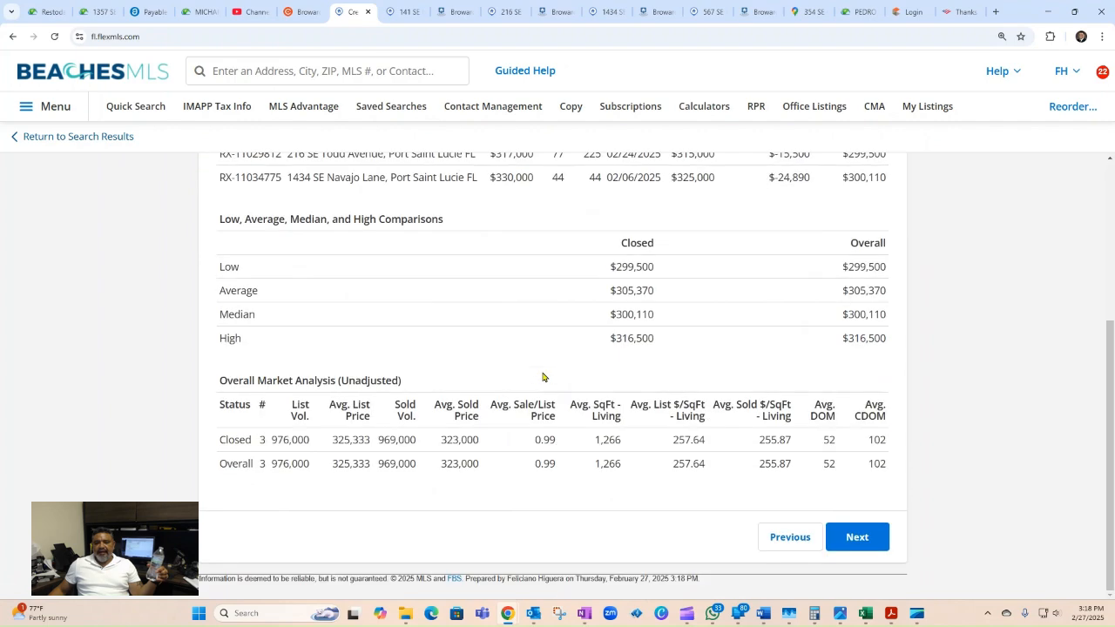
scroll(543, 375, up, 2)
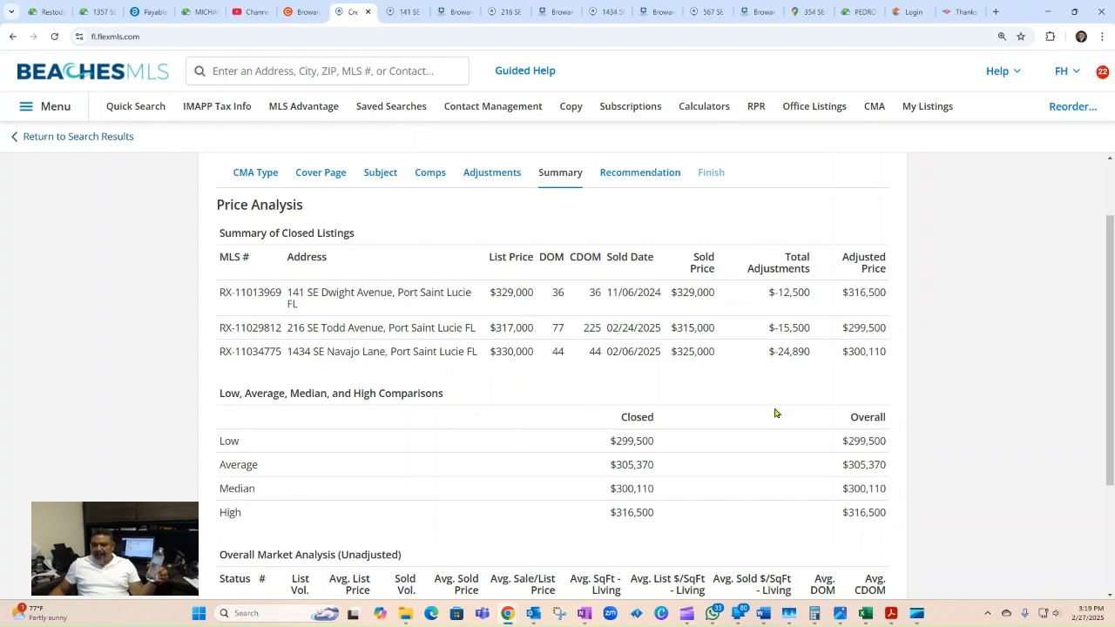
scroll(770, 432, down, 1)
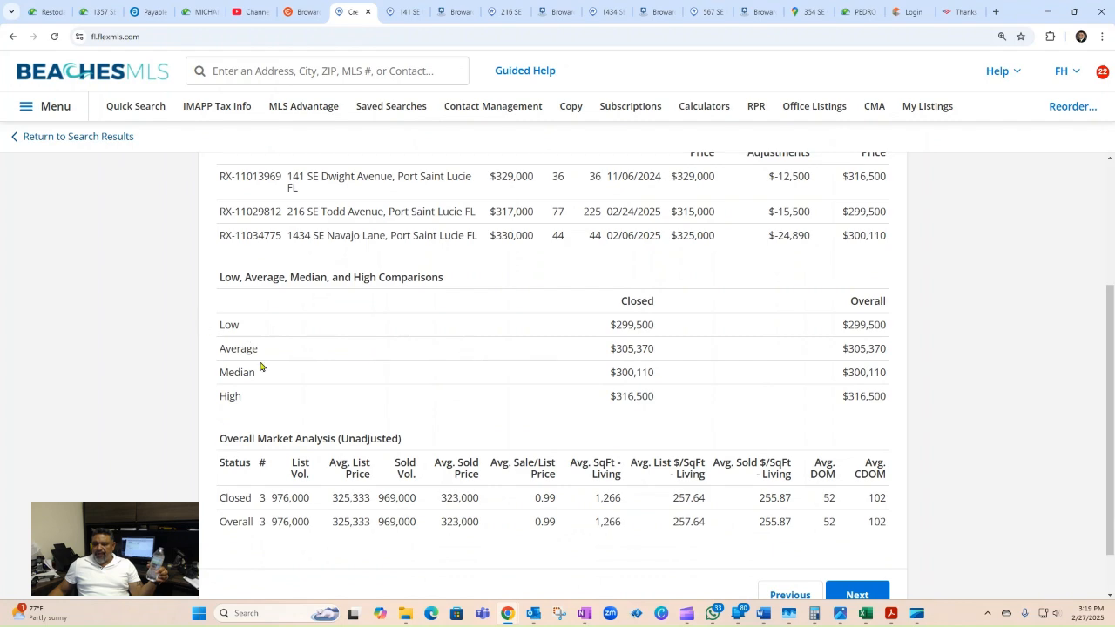
scroll(595, 488, down, 1)
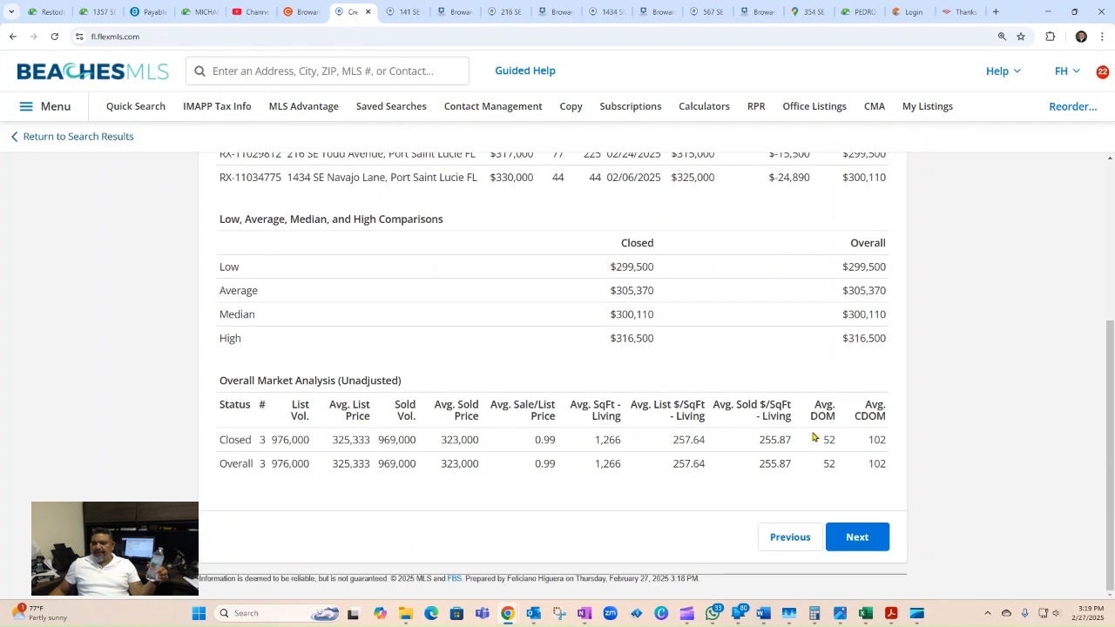
scroll(609, 449, up, 3)
scroll(697, 488, down, 3)
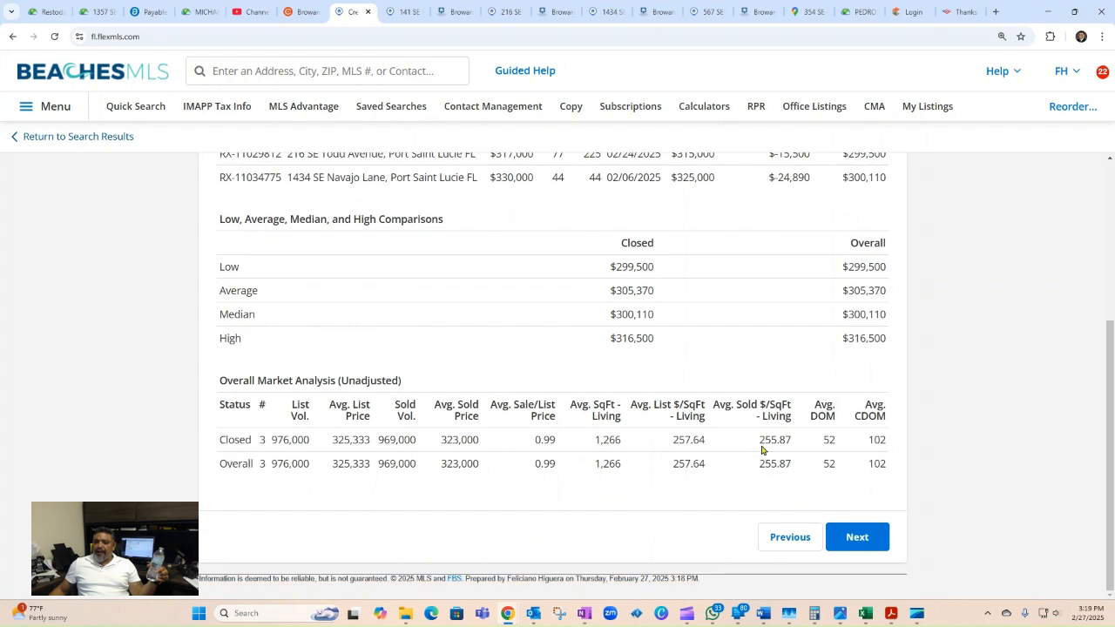
click(869, 539)
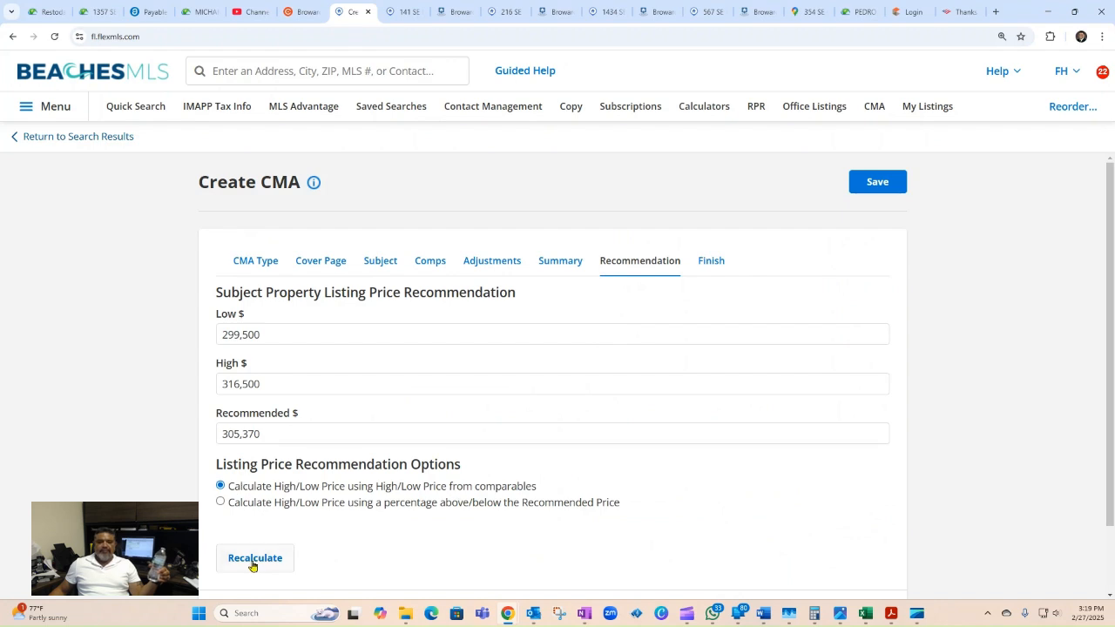
Step: Accept the $305,370 recommended price within the $299,500–$316,500 range and continue
scroll(391, 472, down, 1)
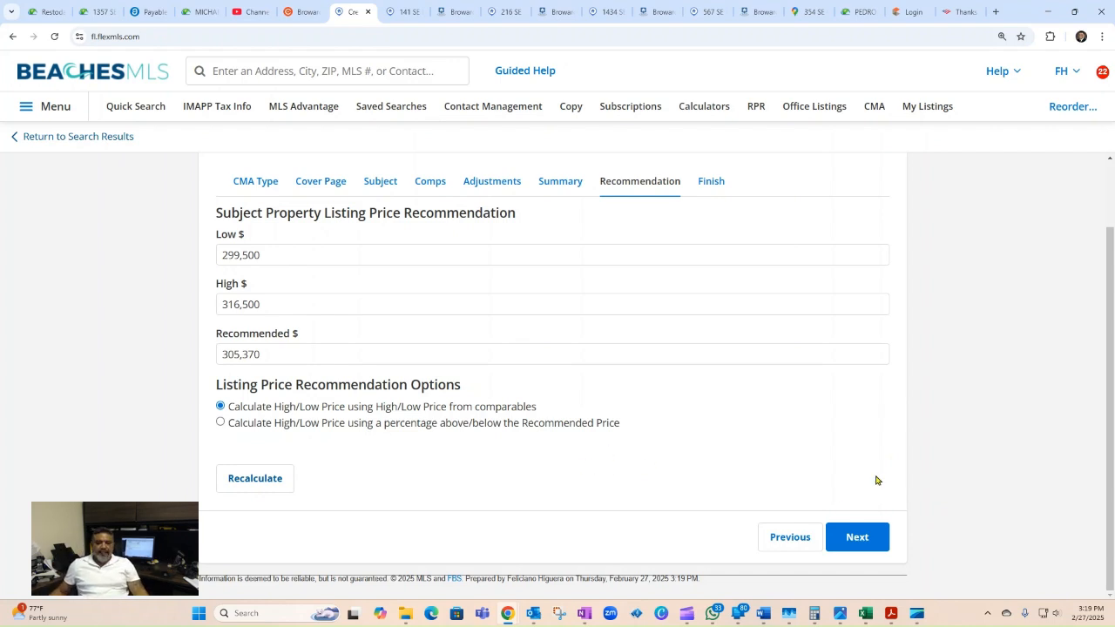
click(866, 542)
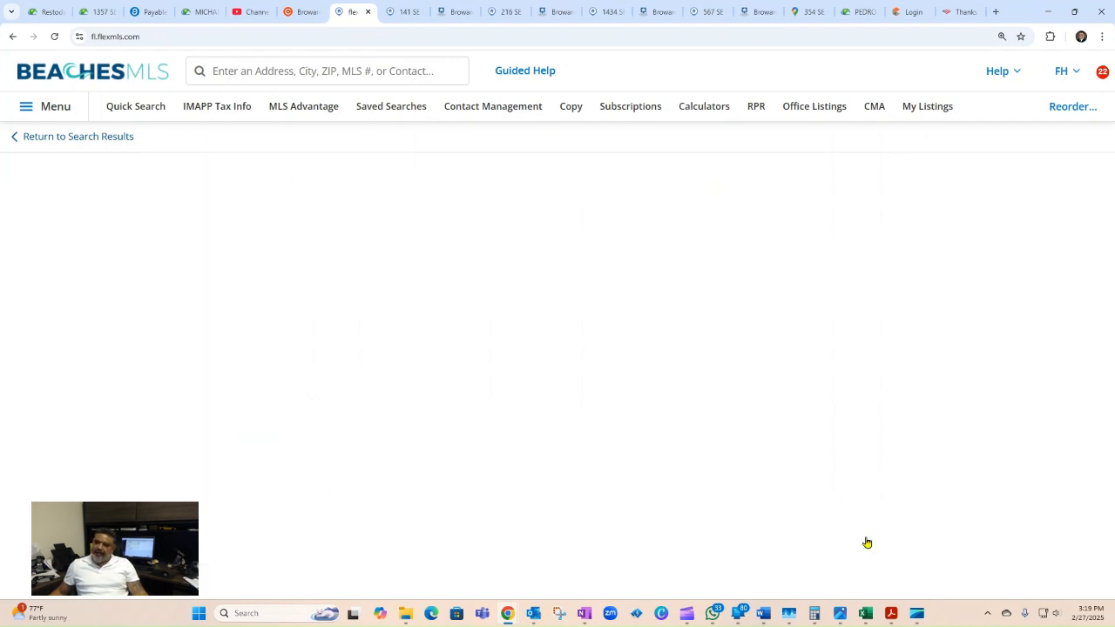
Step: Check the Finish step's display and listing detail options, then view the CMA report
scroll(668, 498, down, 3)
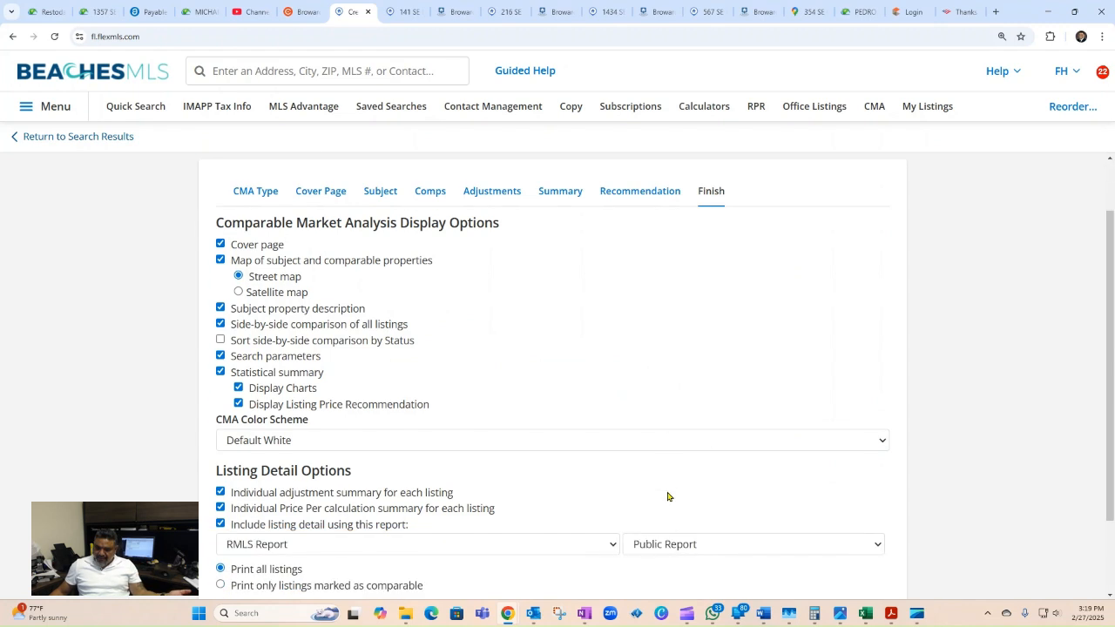
scroll(668, 498, up, 2)
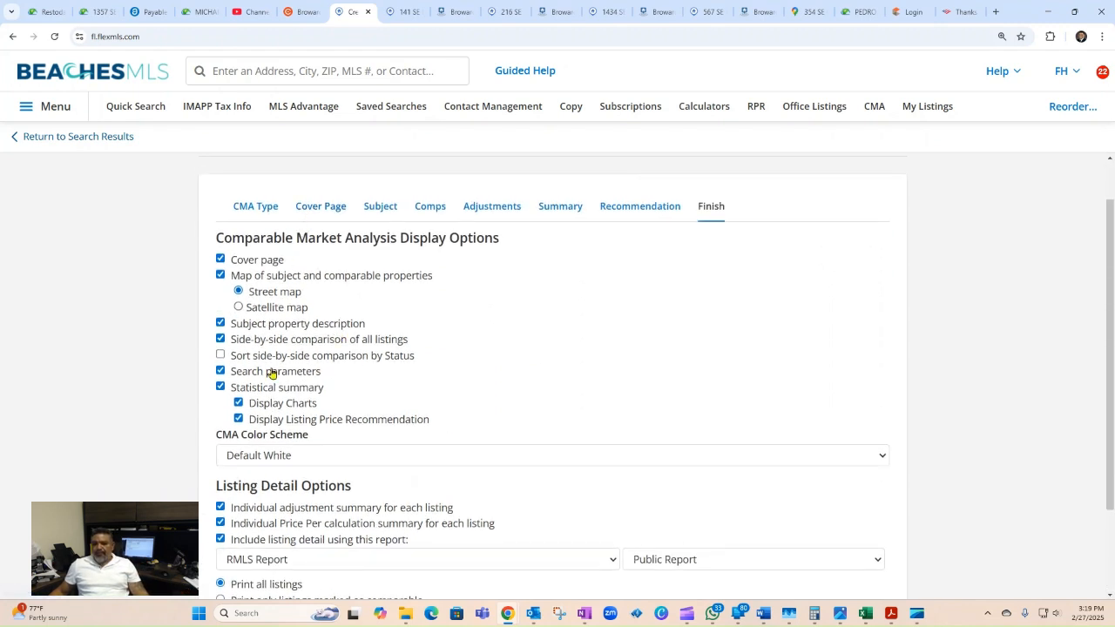
scroll(294, 513, down, 2)
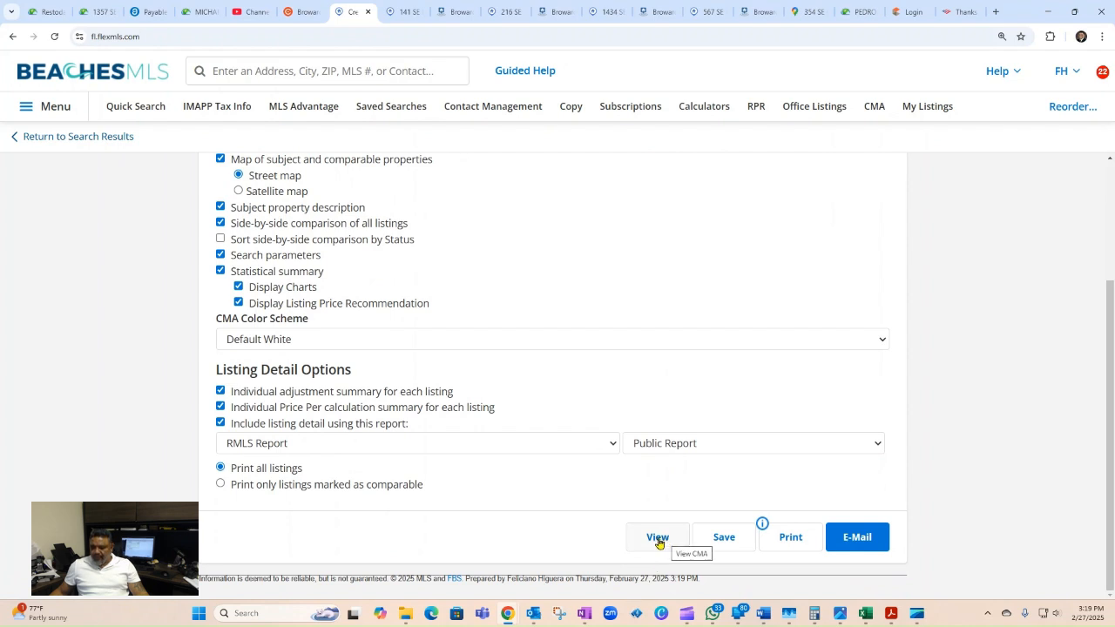
click(658, 539)
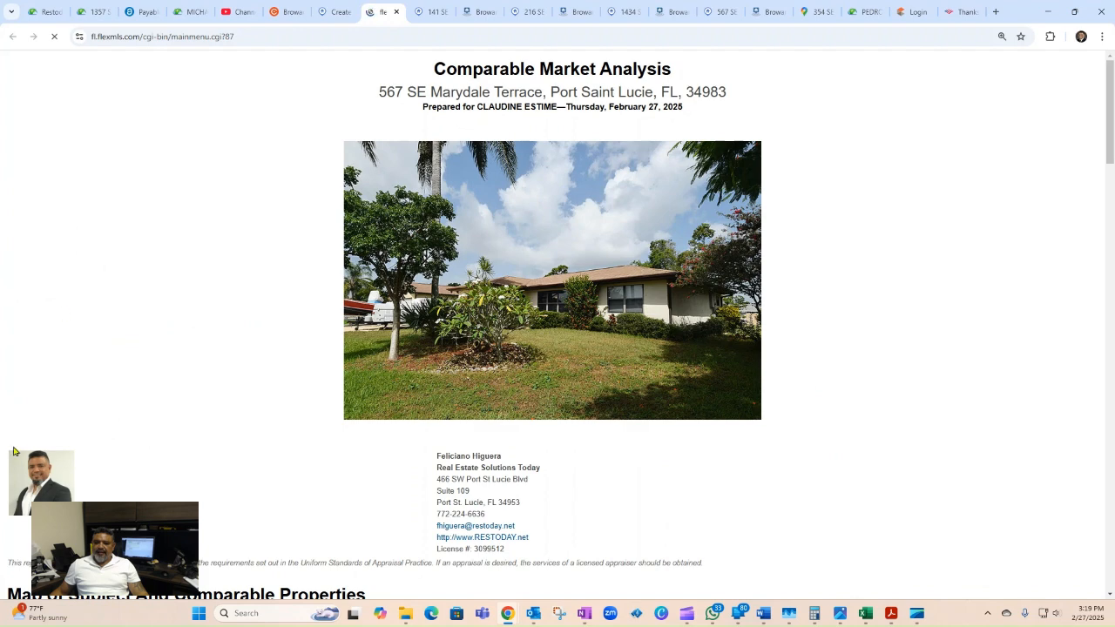
Step: Scroll the report's cover, map, subject details and comps sold at $329,000, $315,000 and $325,000
scroll(27, 501, down, 3)
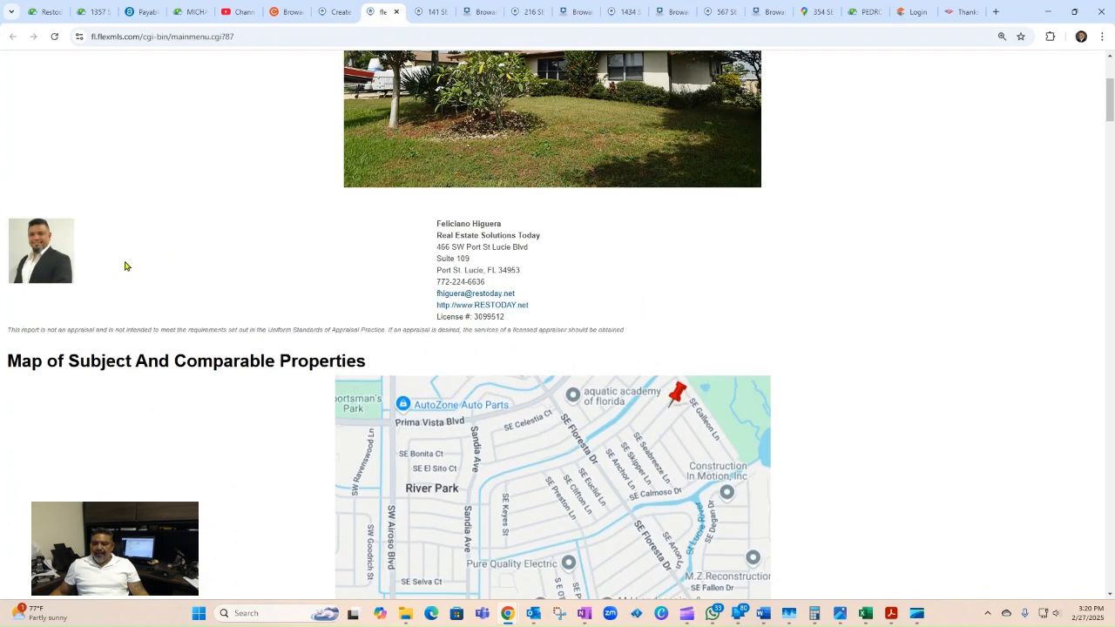
scroll(434, 284, up, 3)
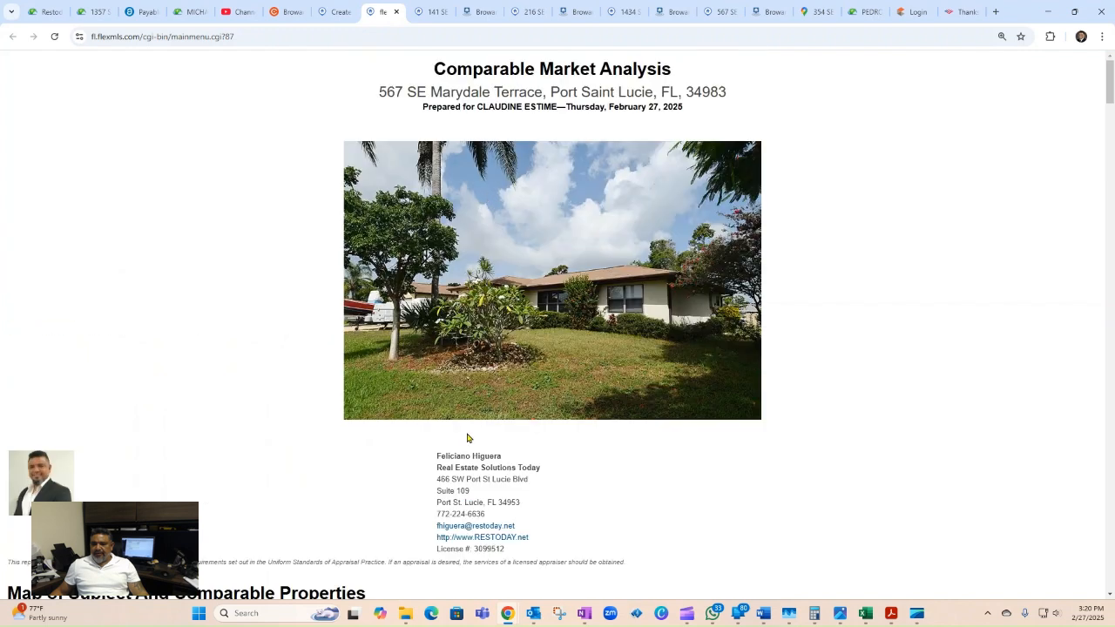
scroll(468, 438, down, 4)
scroll(469, 446, down, 1)
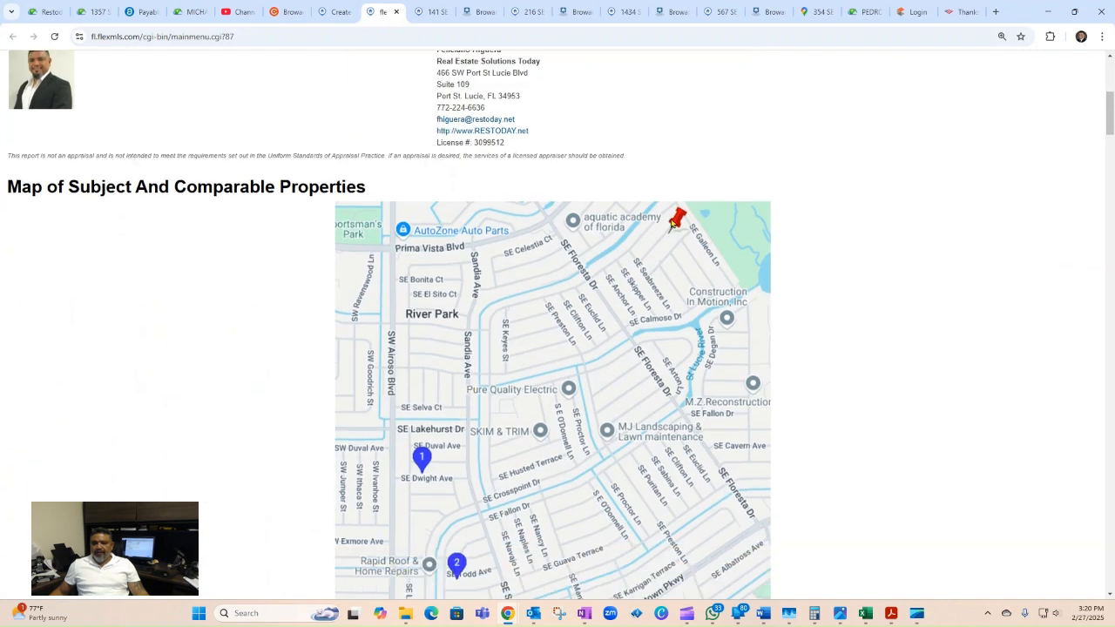
scroll(596, 434, down, 3)
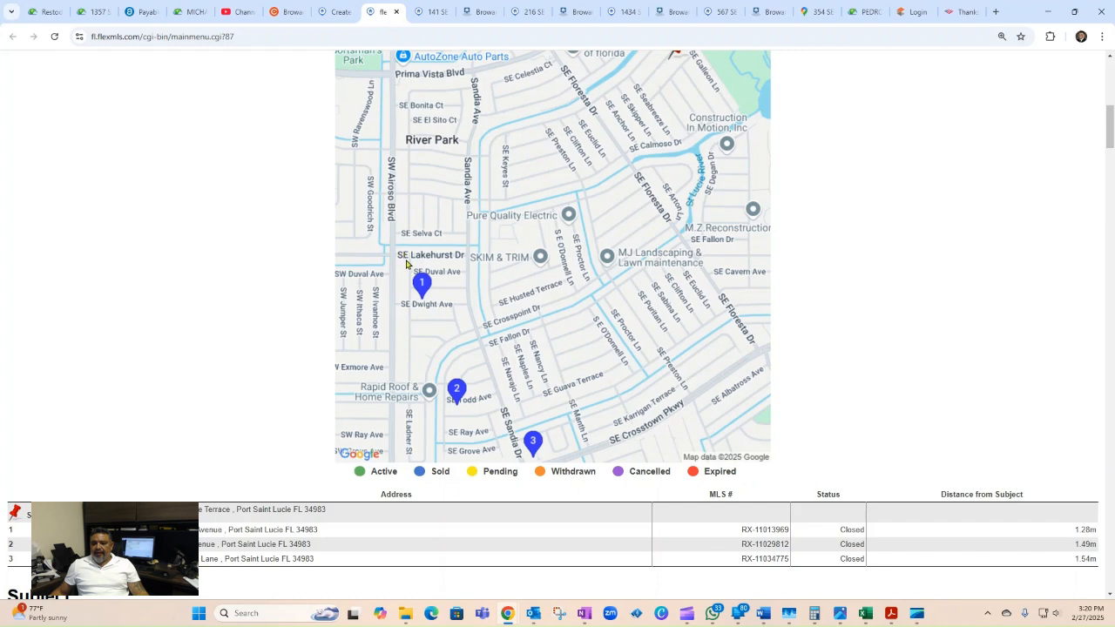
scroll(664, 370, up, 3)
scroll(667, 372, down, 6)
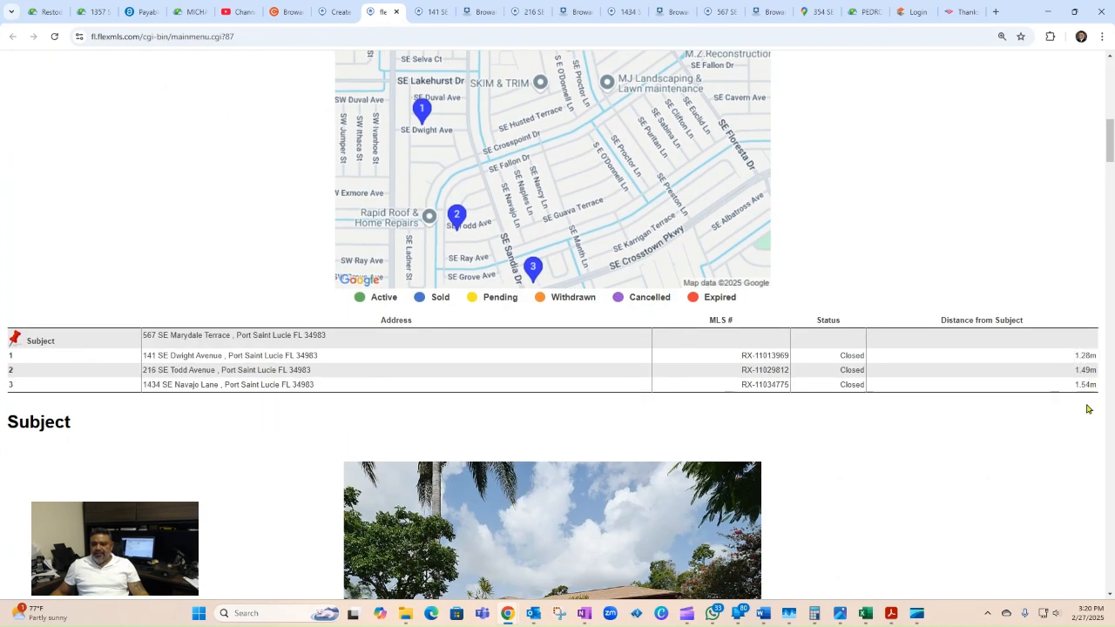
scroll(1011, 396, down, 3)
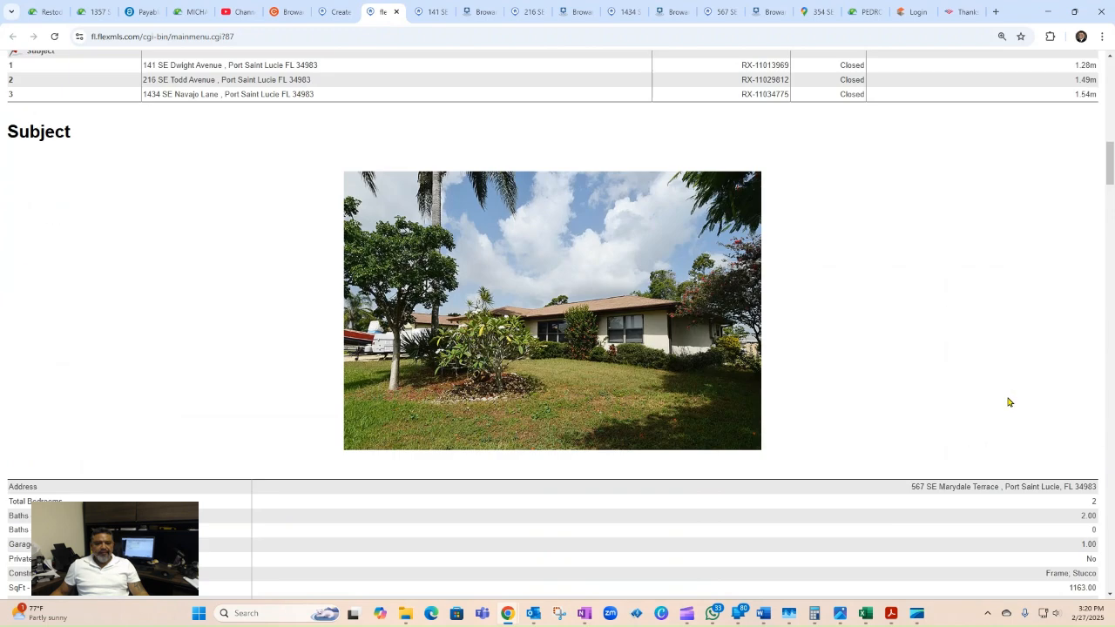
scroll(540, 275, down, 3)
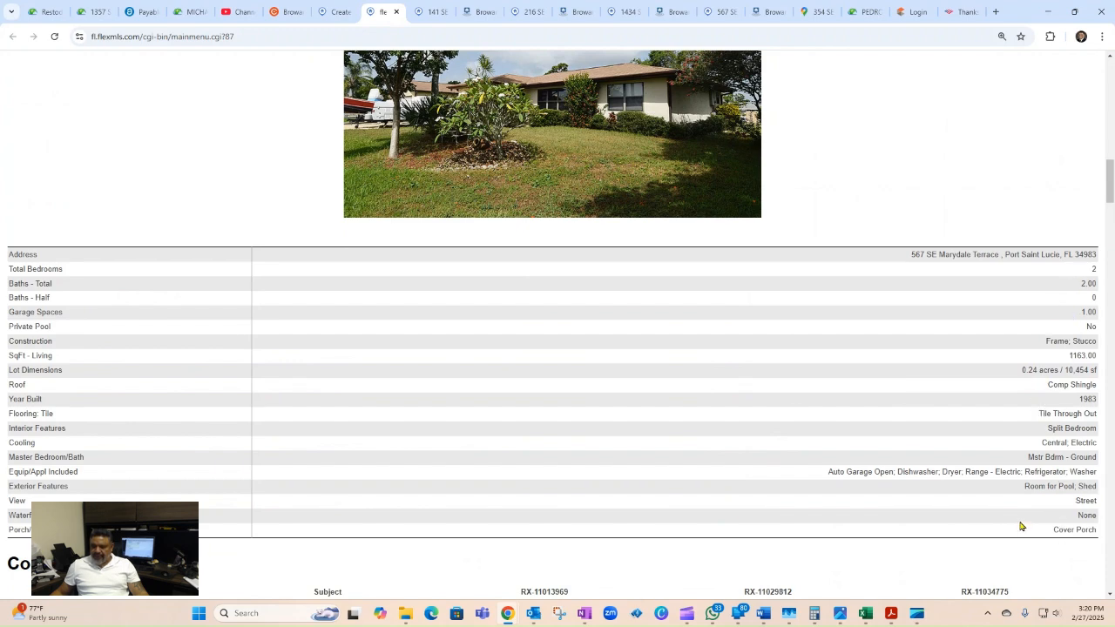
scroll(1021, 527, down, 6)
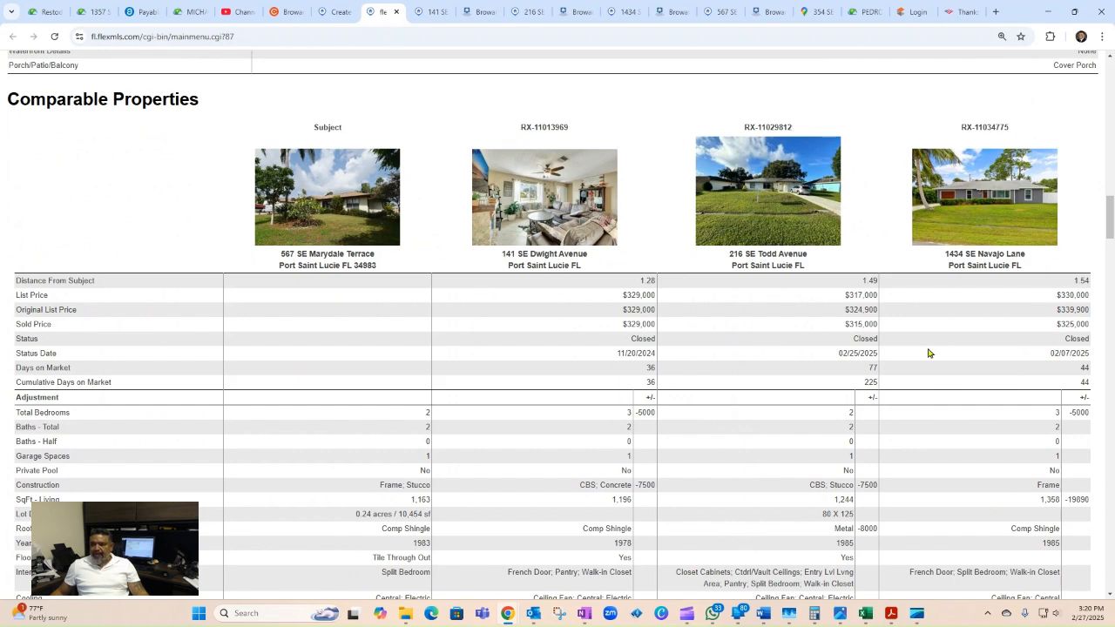
scroll(836, 405, down, 2)
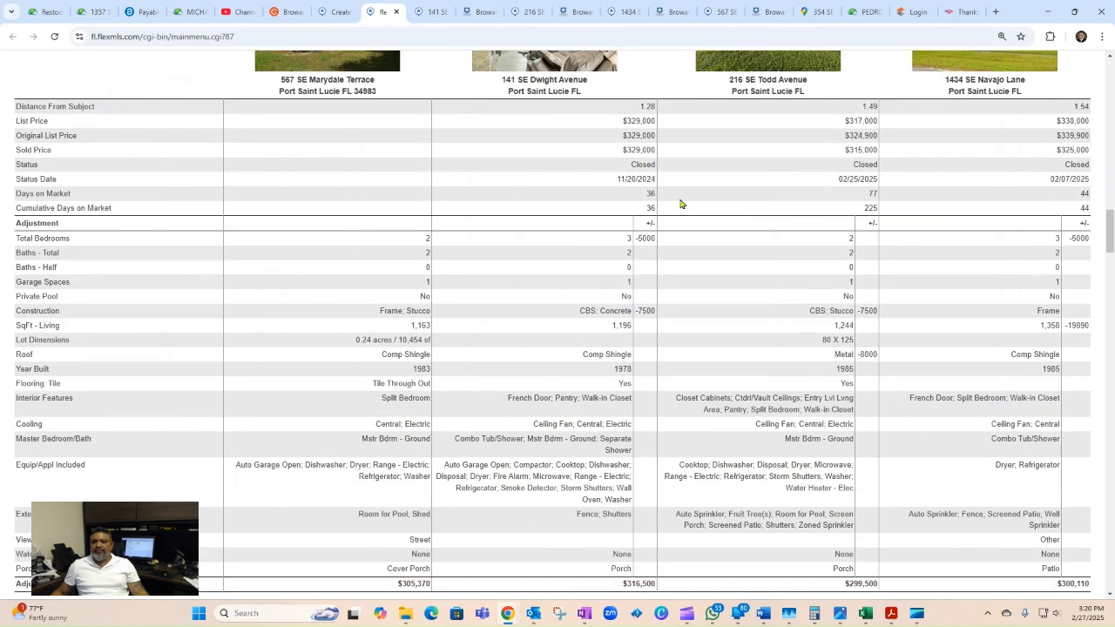
scroll(647, 269, down, 1)
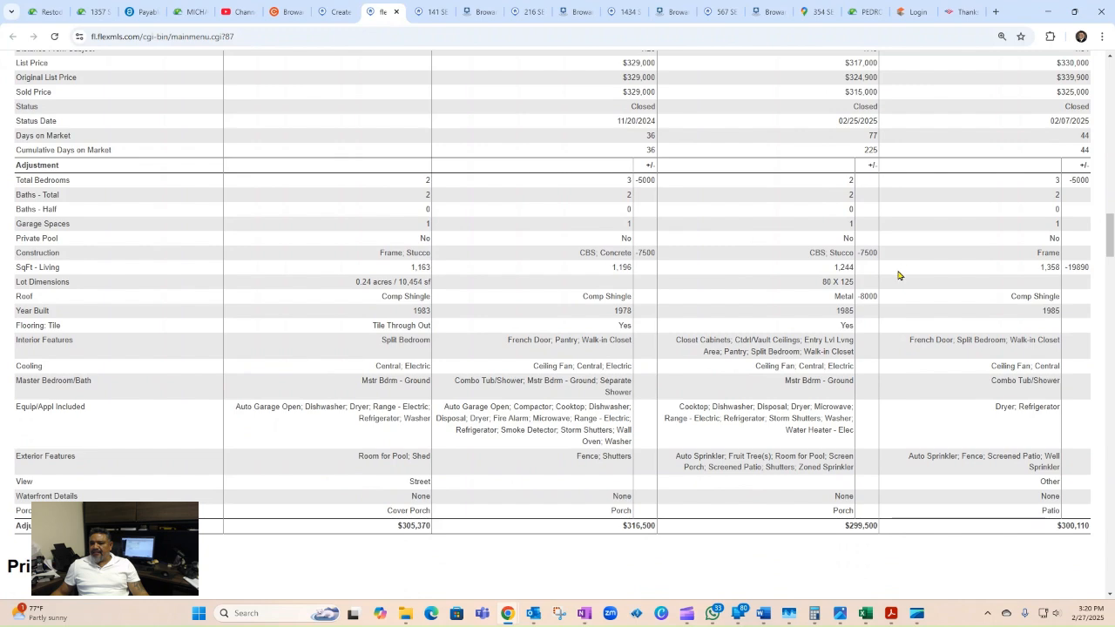
scroll(992, 387, down, 7)
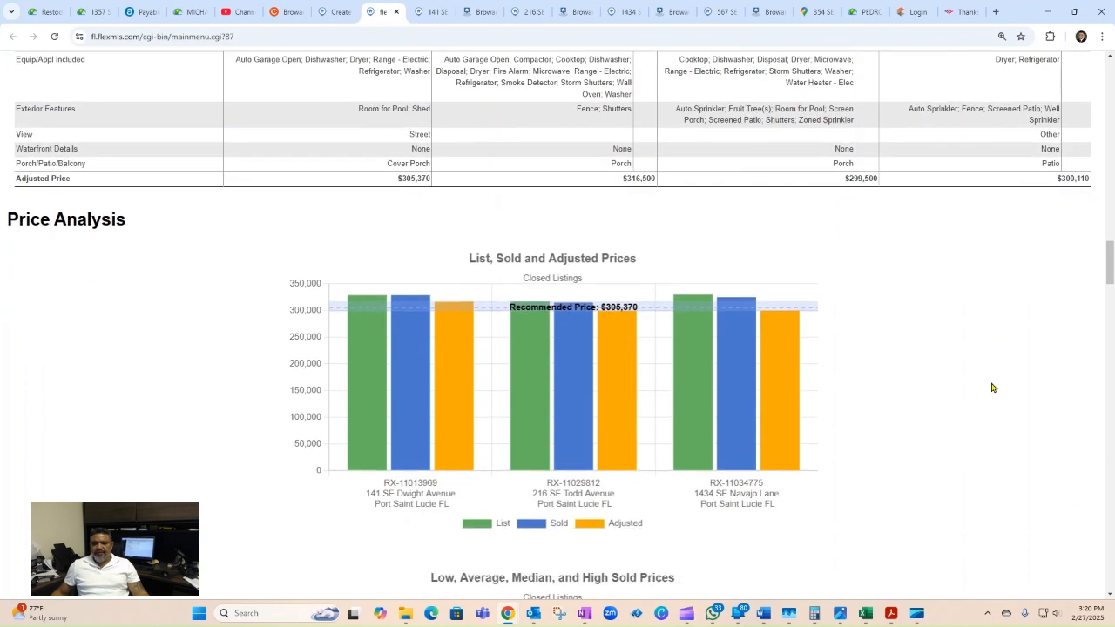
scroll(992, 387, down, 1)
scroll(992, 387, down, 1)
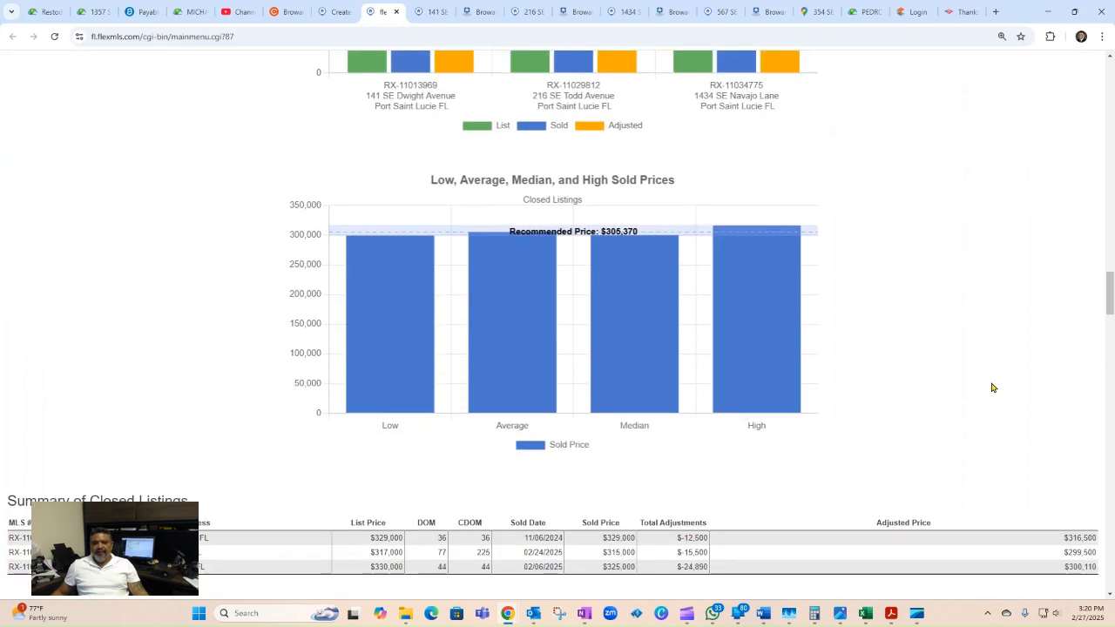
scroll(861, 344, down, 7)
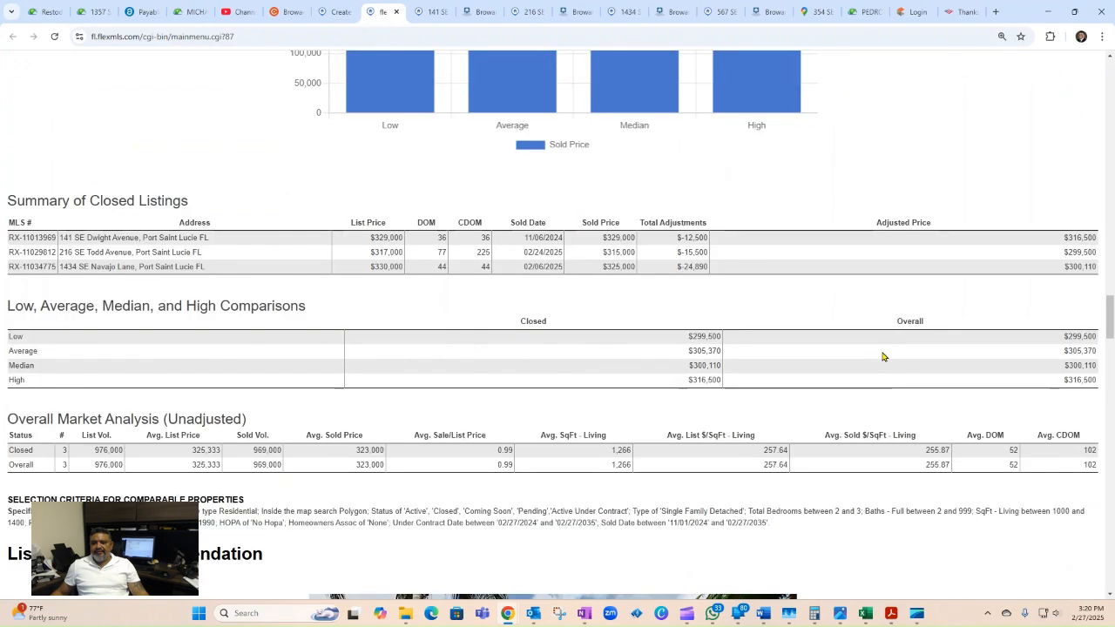
scroll(827, 358, down, 2)
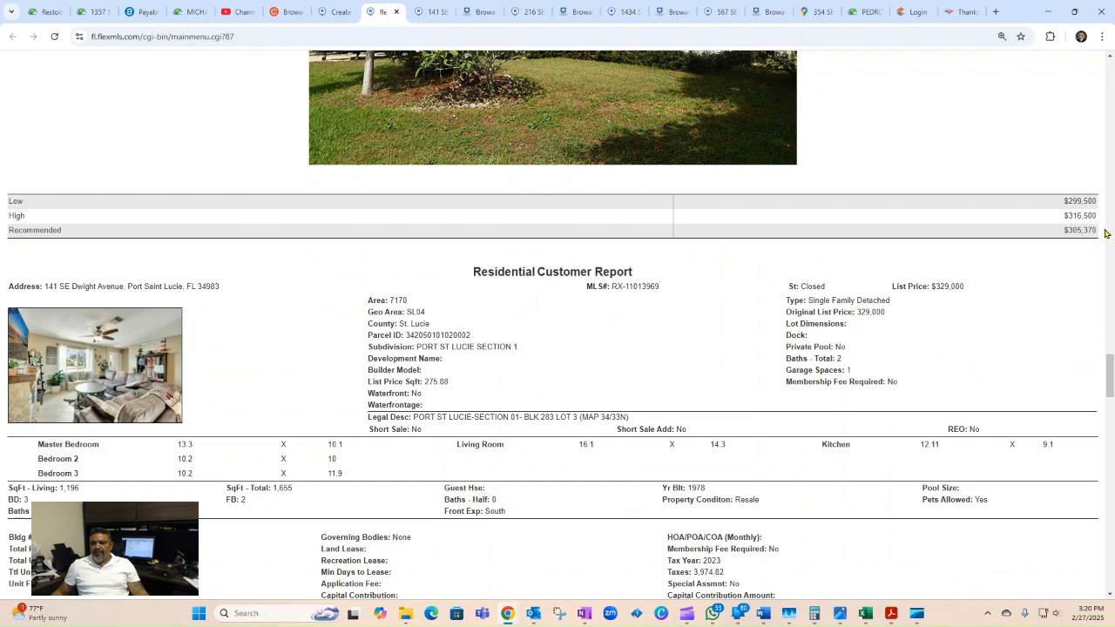
drag(1069, 230, 1096, 231)
scroll(915, 428, down, 2)
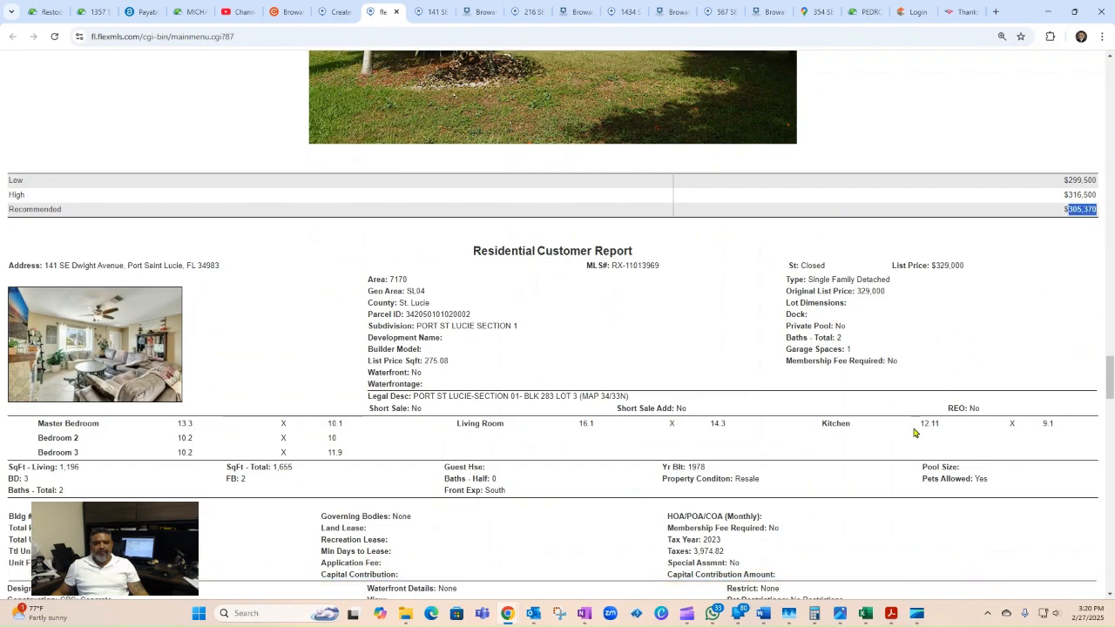
scroll(543, 364, down, 8)
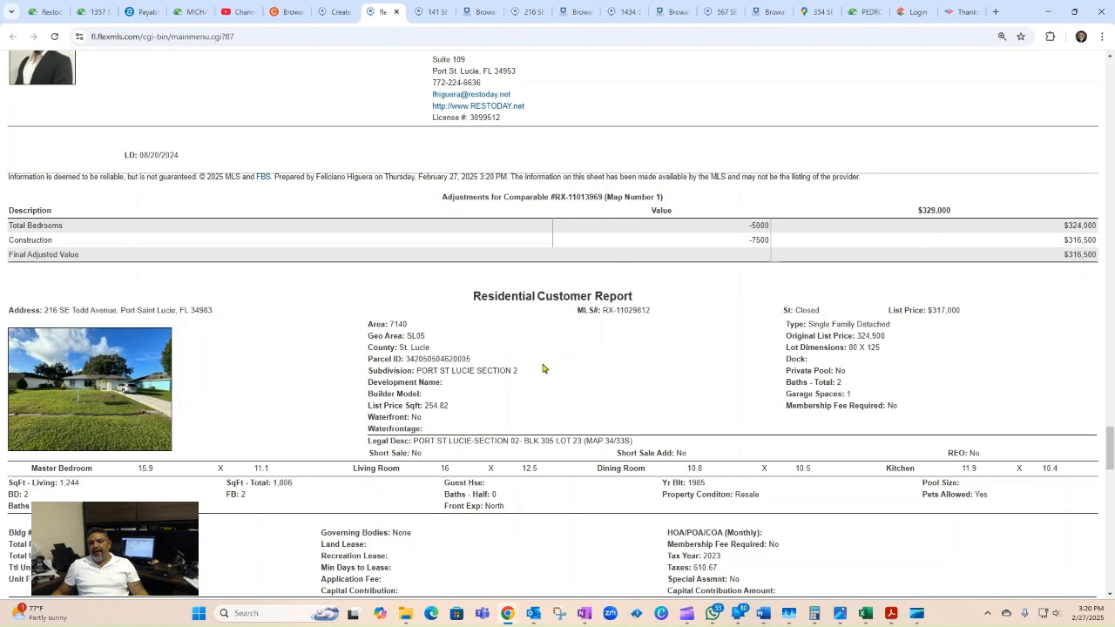
scroll(545, 366, up, 4)
scroll(547, 367, up, 6)
scroll(547, 367, down, 5)
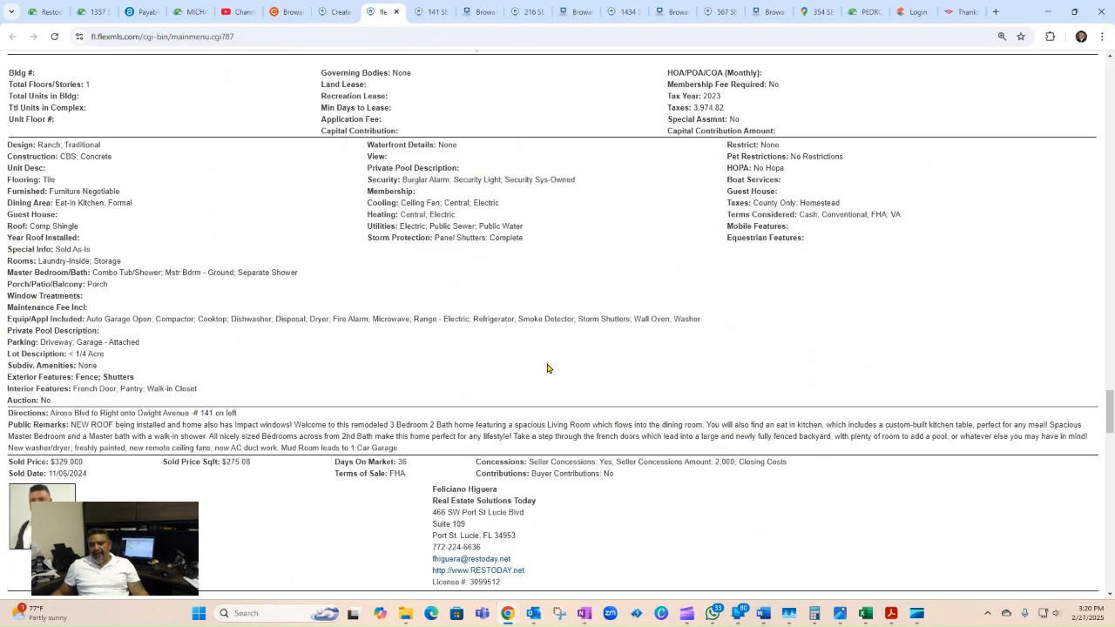
scroll(548, 368, down, 3)
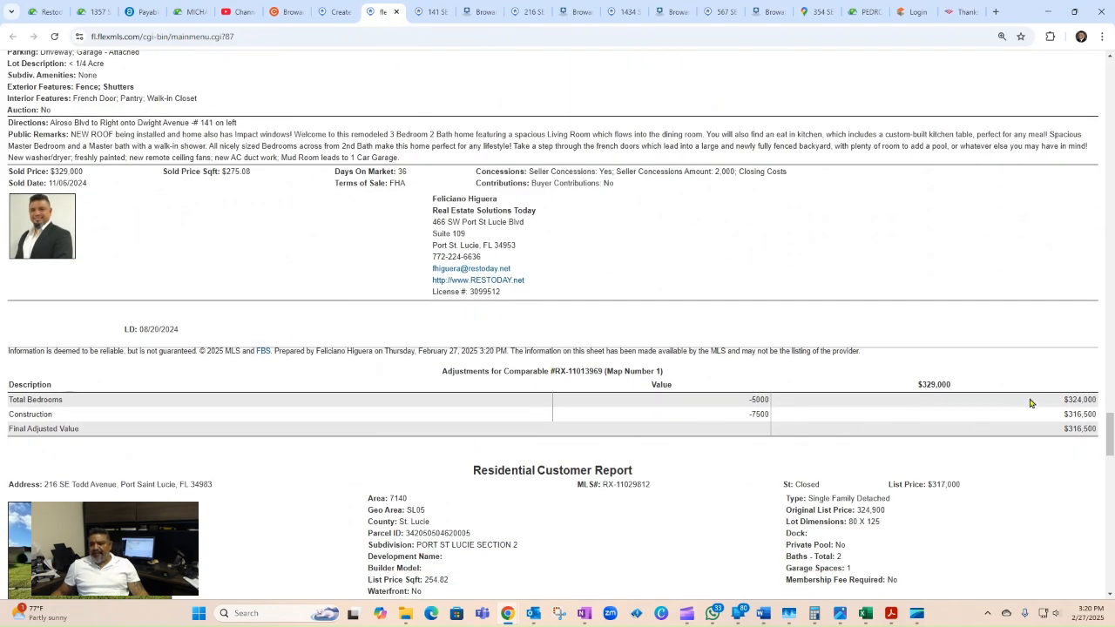
drag(1048, 401, 1052, 433)
scroll(895, 446, down, 11)
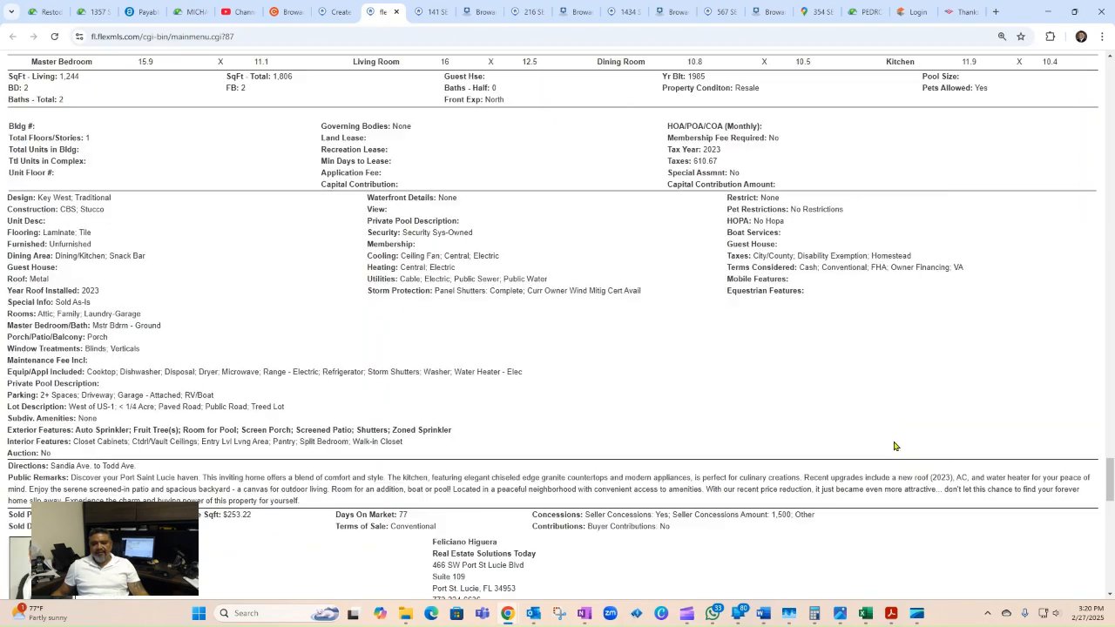
scroll(895, 446, down, 10)
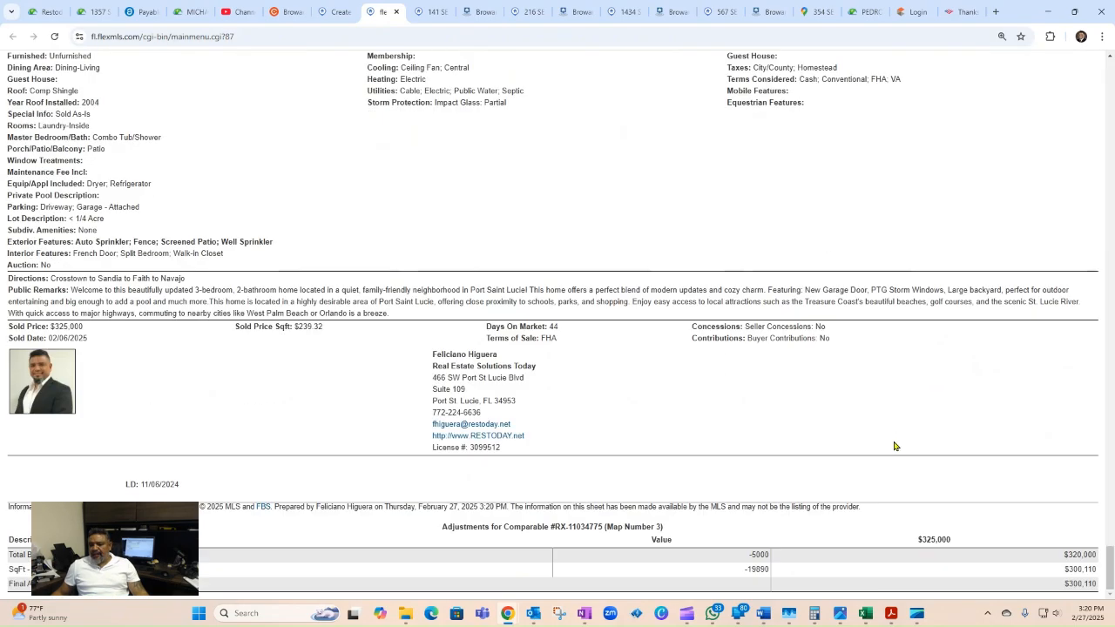
scroll(894, 446, down, 9)
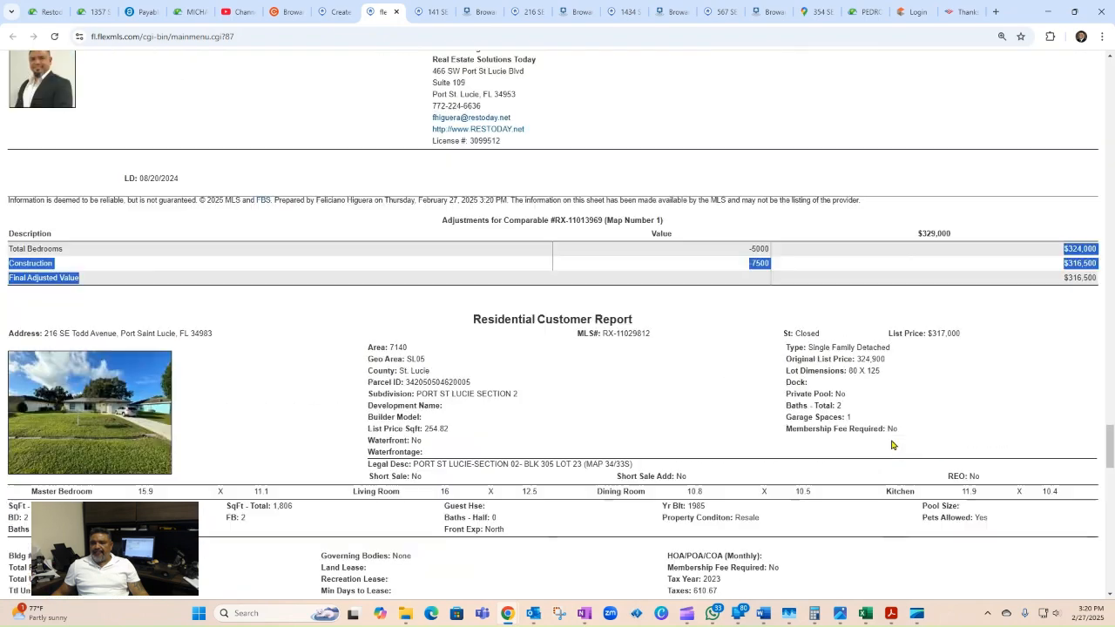
scroll(851, 425, up, 3)
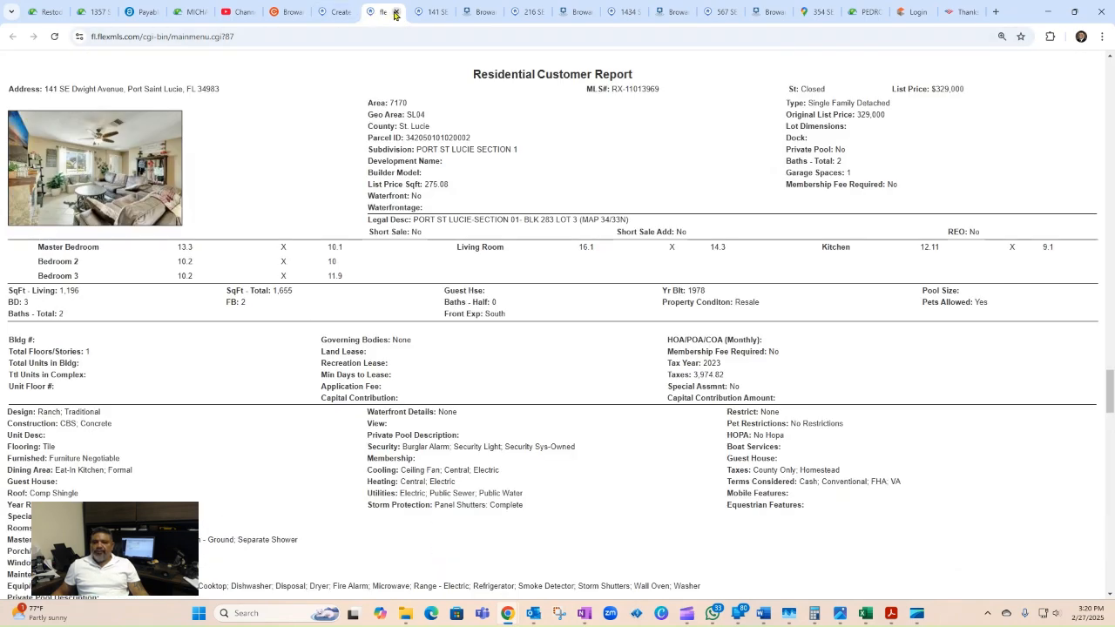
Step: Close the CMA report tab and return to the top of the Create CMA Finish options page
click(397, 13)
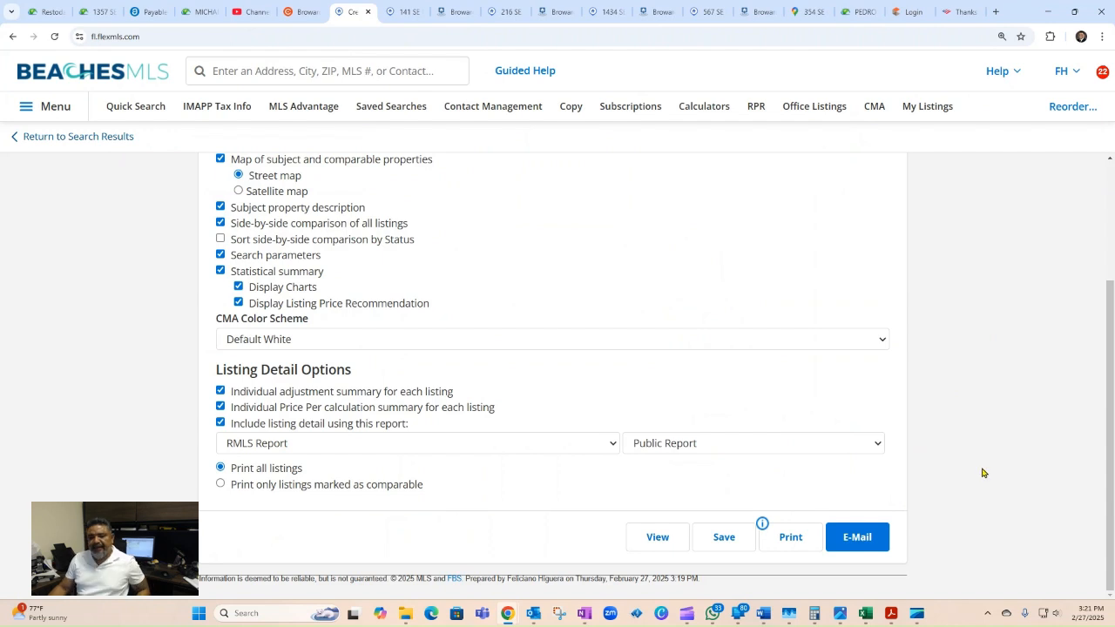
scroll(1080, 436, up, 2)
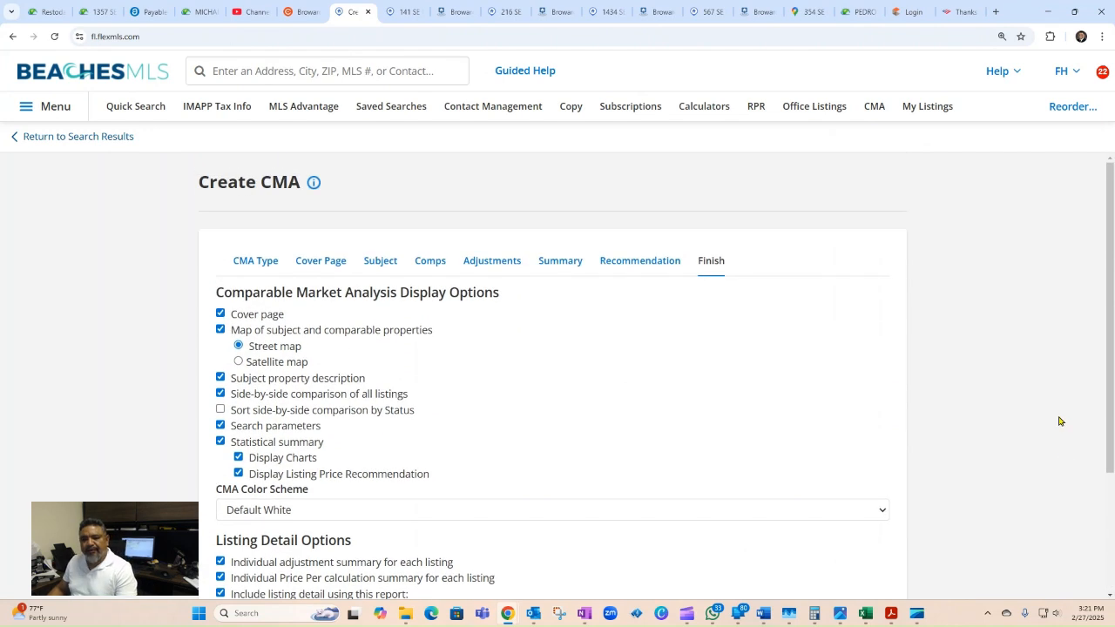